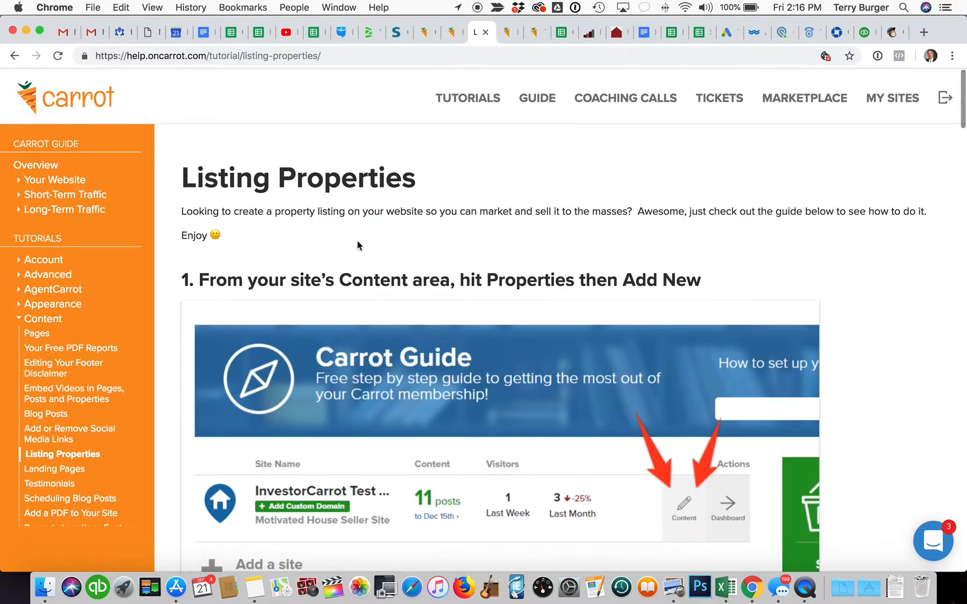
Step: From the Carrot dashboard, open the Greenville SC site's Content area listing its 16 published pages
{"action": "scroll", "coordinate": [358, 246], "scroll_direction": "down", "scroll_amount": 5}
{"action": "scroll", "coordinate": [357, 245], "scroll_direction": "down", "scroll_amount": 15}
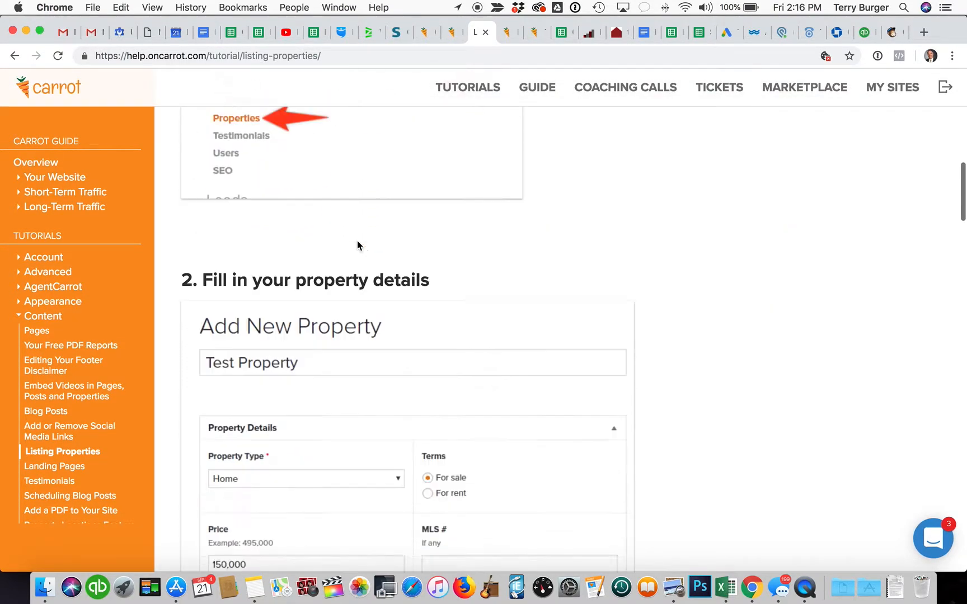
{"action": "scroll", "coordinate": [358, 245], "scroll_direction": "down", "scroll_amount": 15}
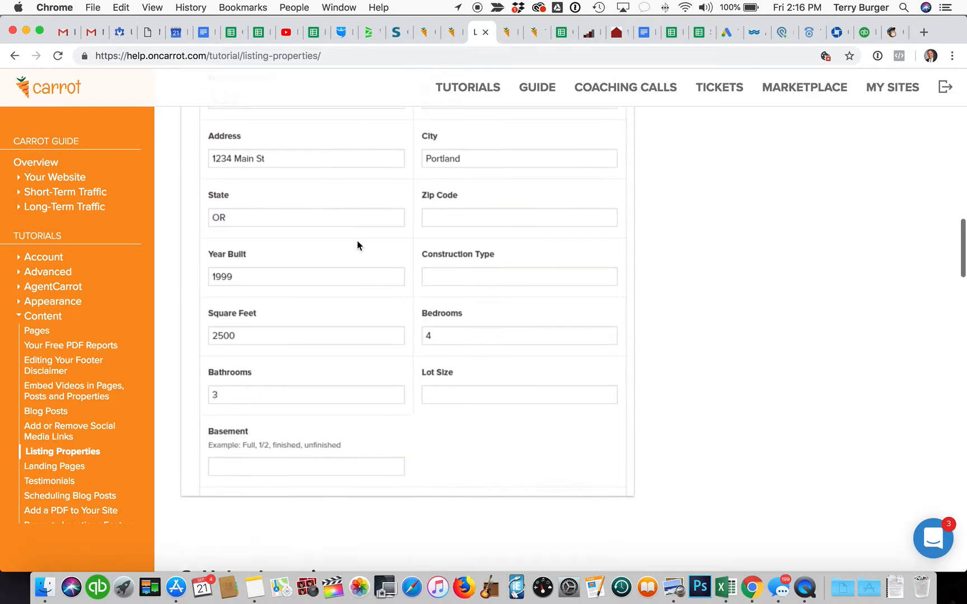
{"action": "scroll", "coordinate": [357, 245], "scroll_direction": "up", "scroll_amount": 13}
{"action": "scroll", "coordinate": [357, 245], "scroll_direction": "up", "scroll_amount": 20}
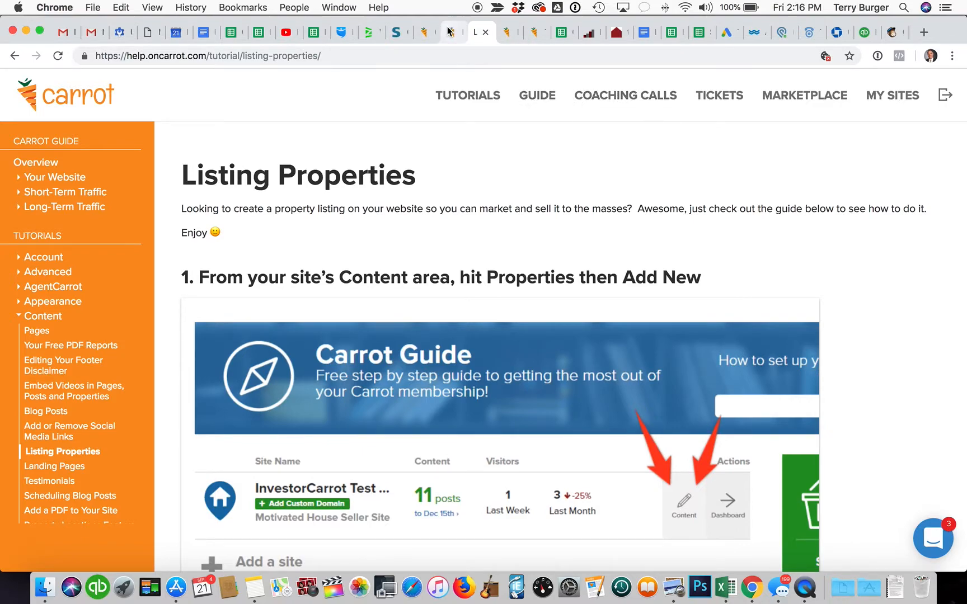
{"action": "left_click", "coordinate": [449, 29]}
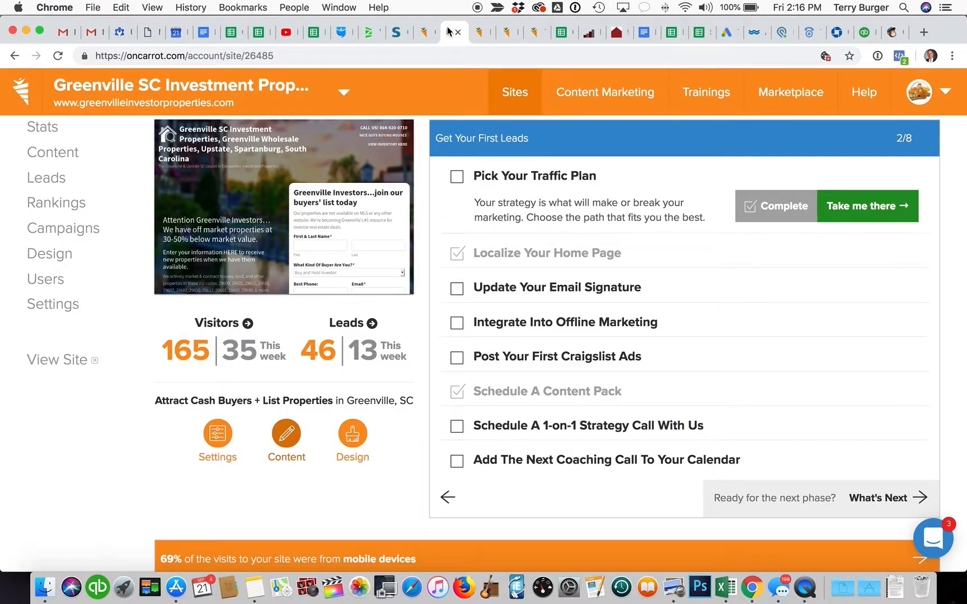
{"action": "left_click", "coordinate": [340, 95]}
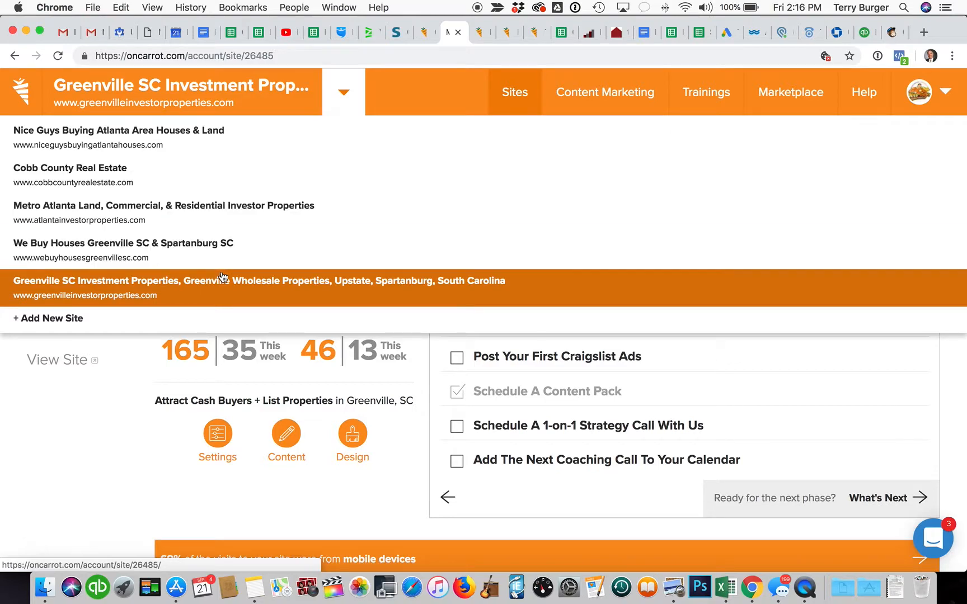
{"action": "left_click", "coordinate": [153, 453]}
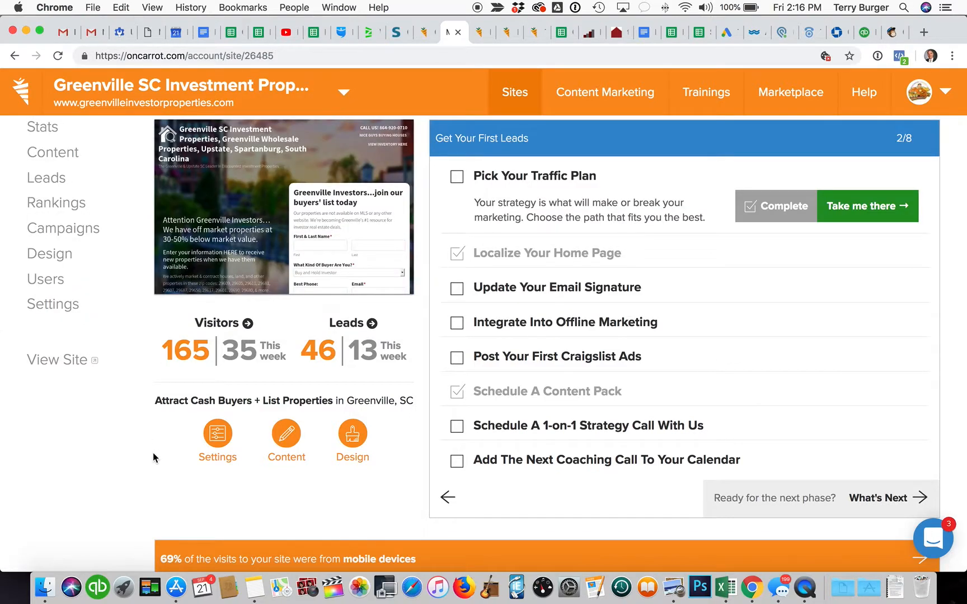
{"action": "scroll", "coordinate": [142, 441], "scroll_direction": "up", "scroll_amount": 1}
{"action": "scroll", "coordinate": [142, 441], "scroll_direction": "up", "scroll_amount": 1}
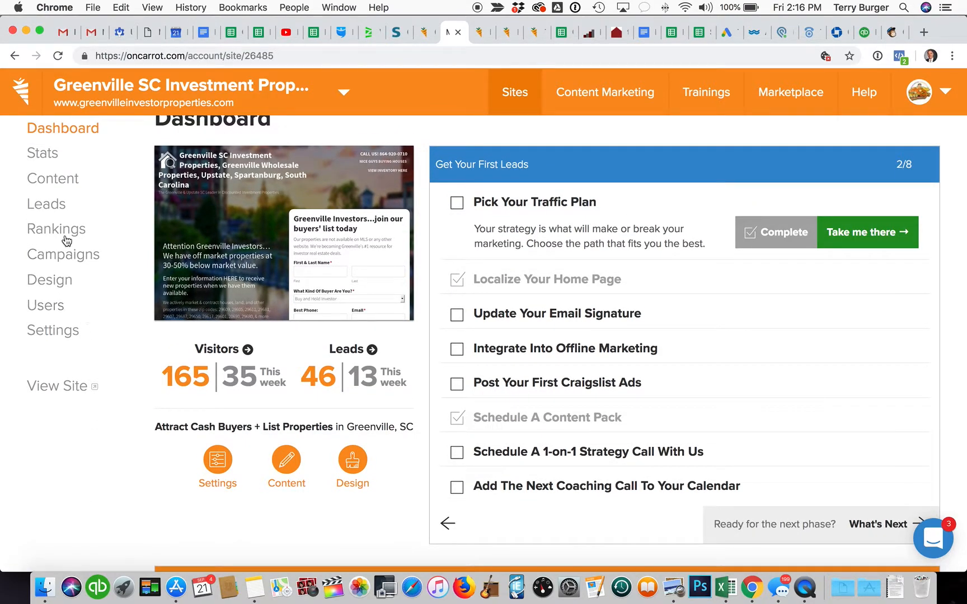
{"action": "left_click", "coordinate": [61, 180]}
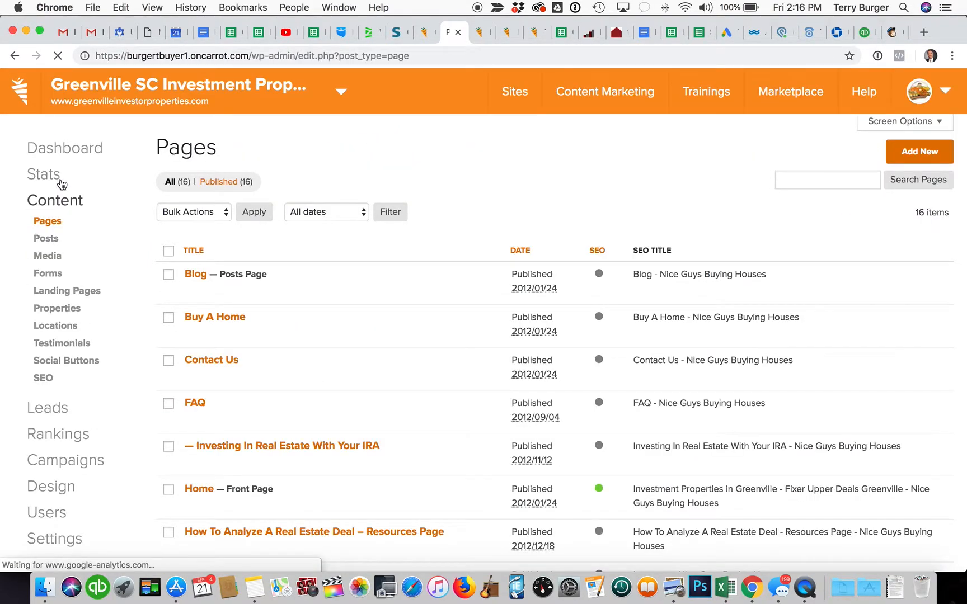
Step: Start a new property listing under Content > Properties, keeping the property type as Home
{"action": "left_click", "coordinate": [69, 313]}
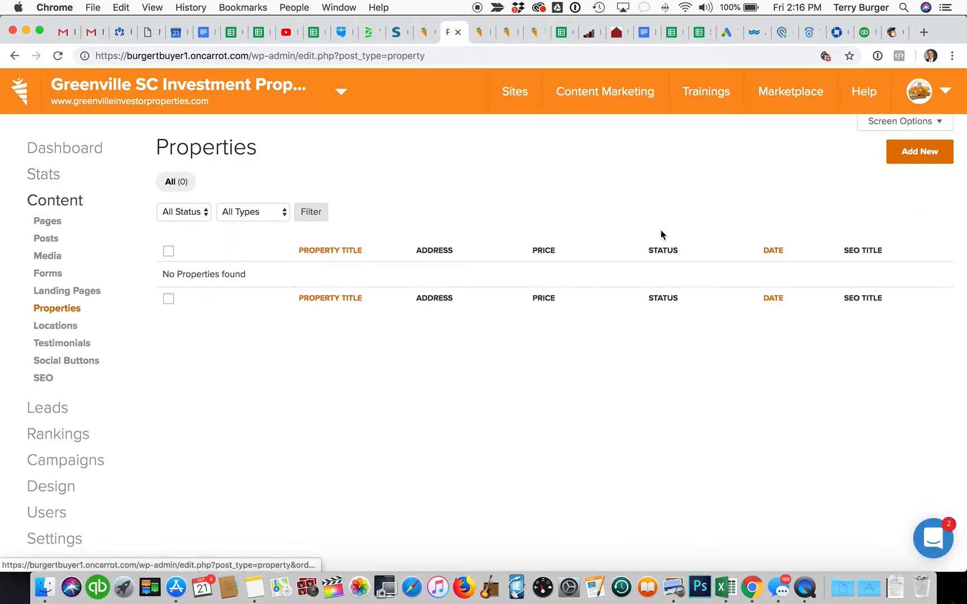
{"action": "left_click", "coordinate": [912, 152]}
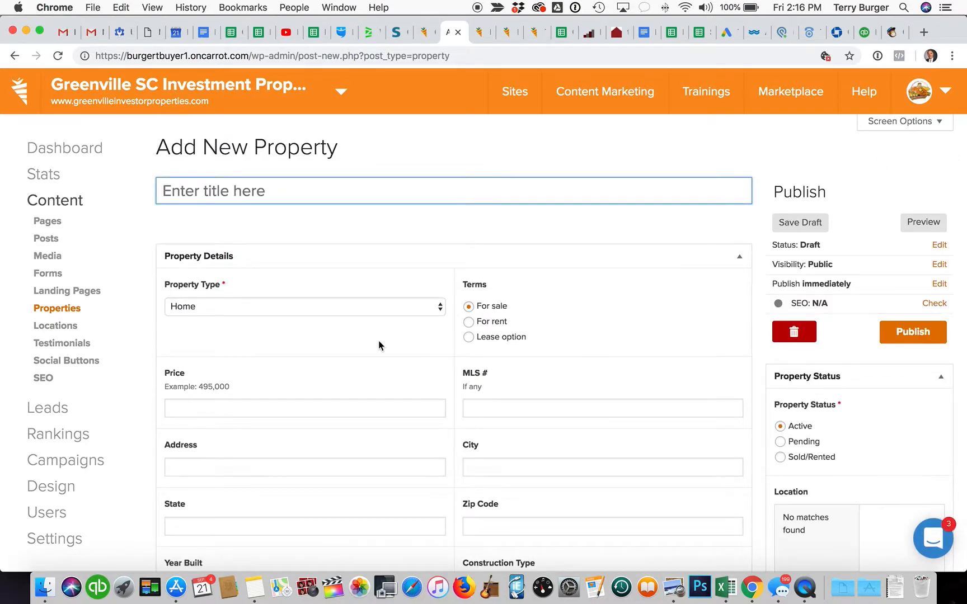
{"action": "left_click", "coordinate": [385, 309]}
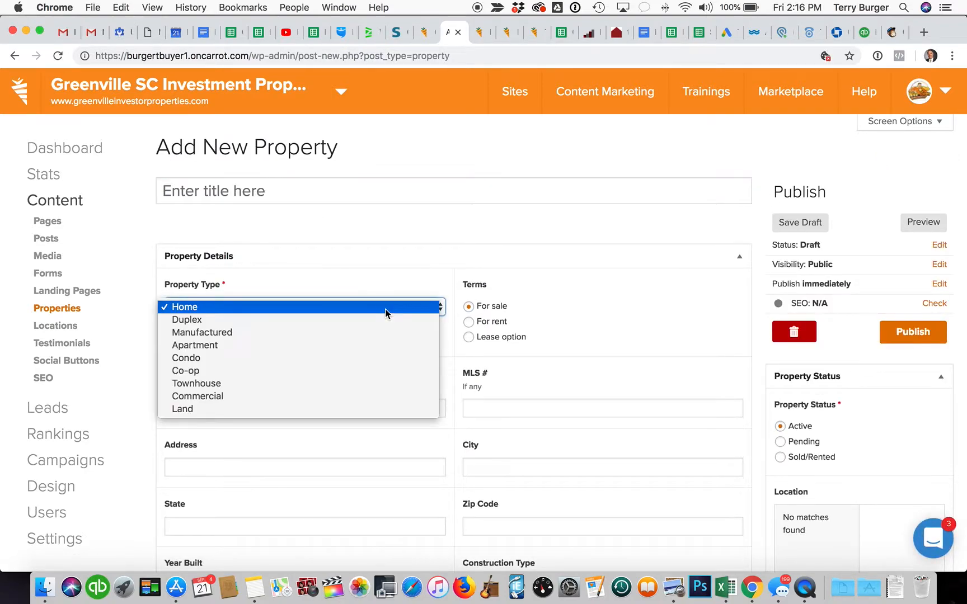
{"action": "left_click", "coordinate": [385, 308]}
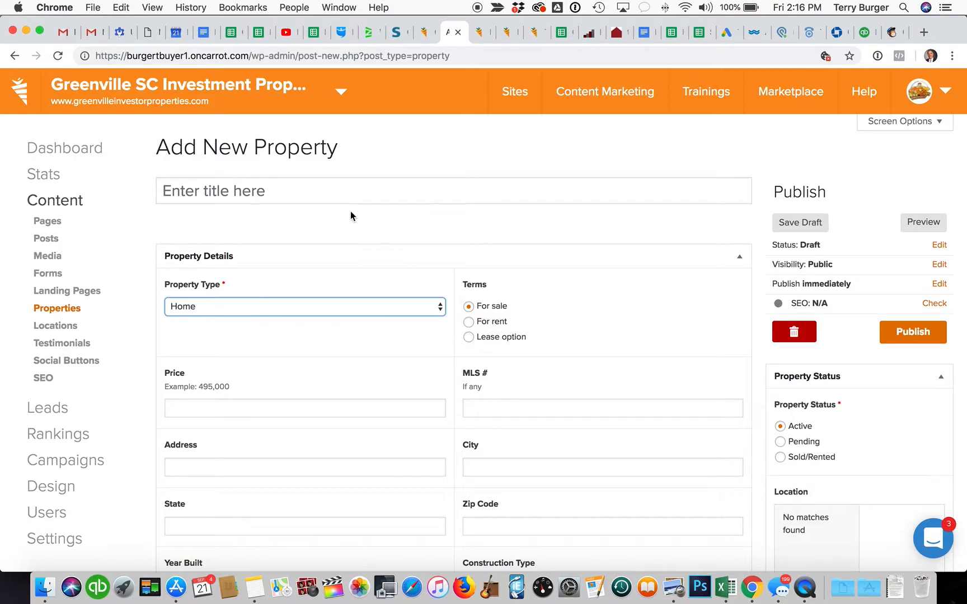
{"action": "left_click_drag", "start_coordinate": [892, 32], "coordinate": [476, 33]}
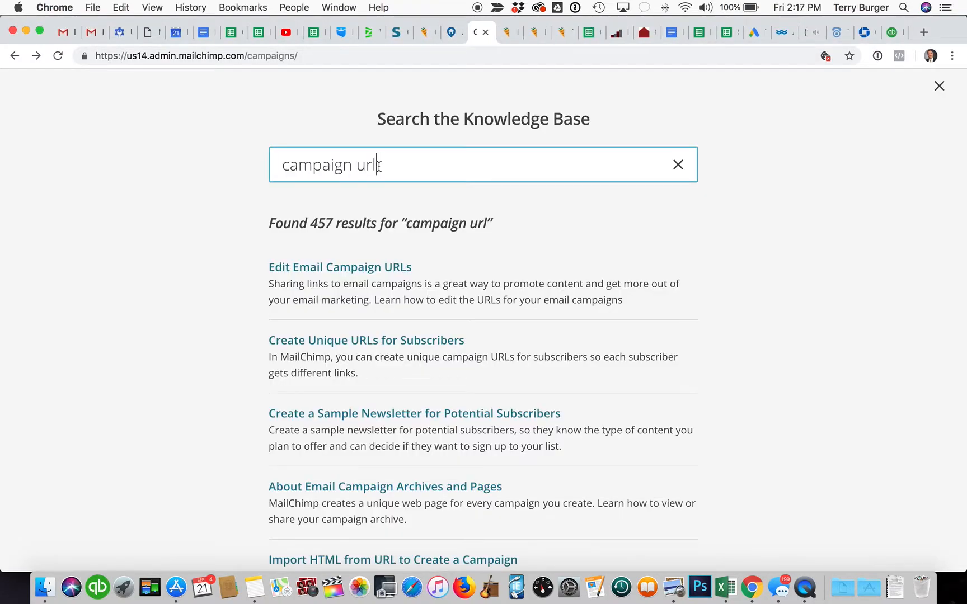
{"action": "left_click", "coordinate": [14, 56]}
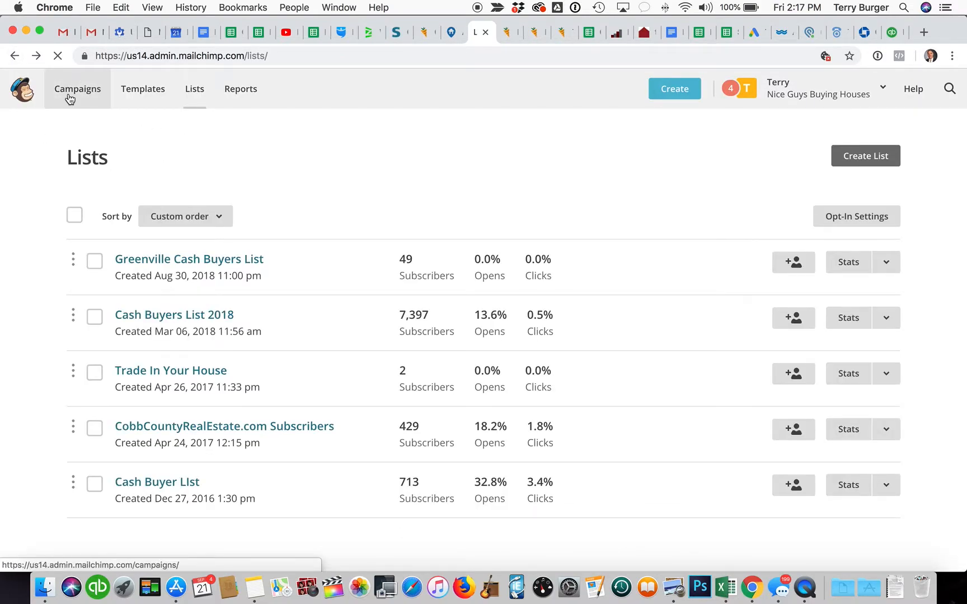
{"action": "left_click", "coordinate": [69, 99]}
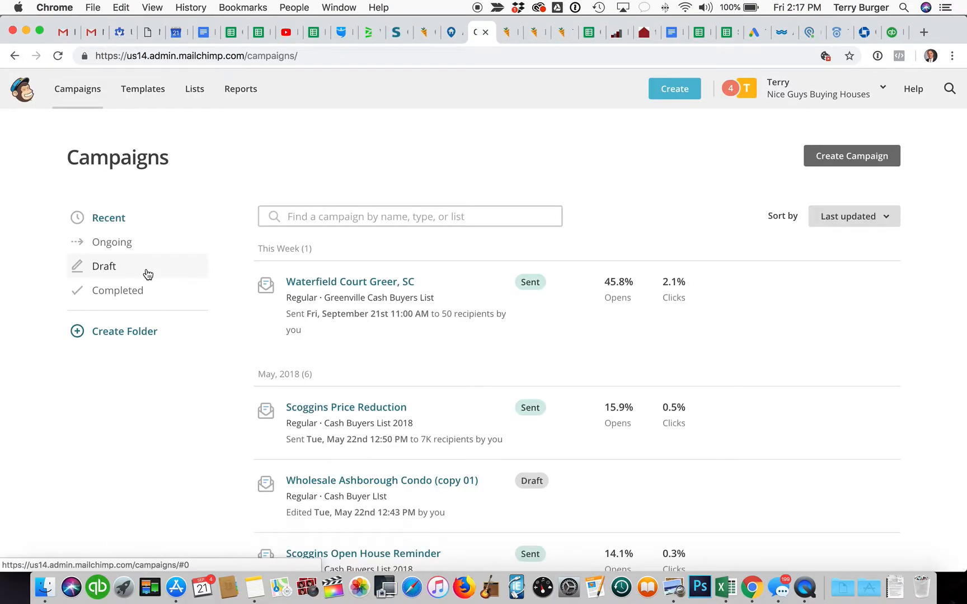
{"action": "left_click", "coordinate": [363, 283]}
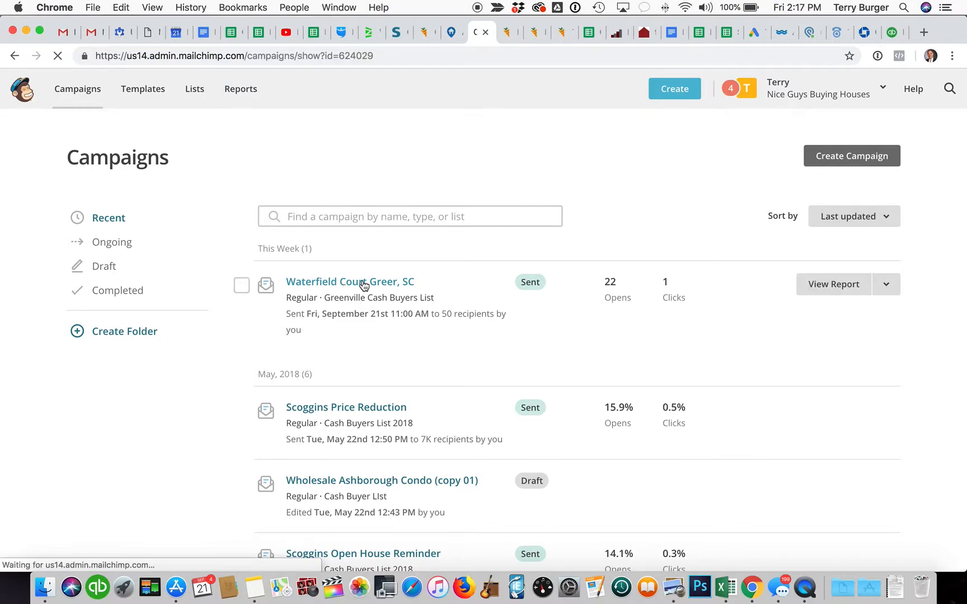
{"action": "scroll", "coordinate": [362, 287], "scroll_direction": "down", "scroll_amount": 5}
{"action": "left_click_drag", "start_coordinate": [616, 181], "coordinate": [307, 165]}
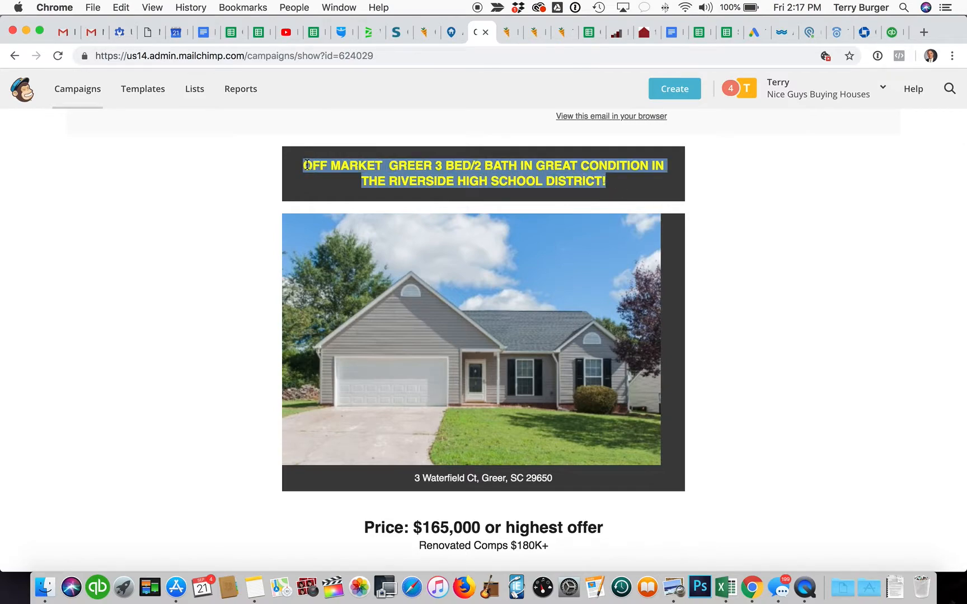
{"action": "key", "text": "super+c"}
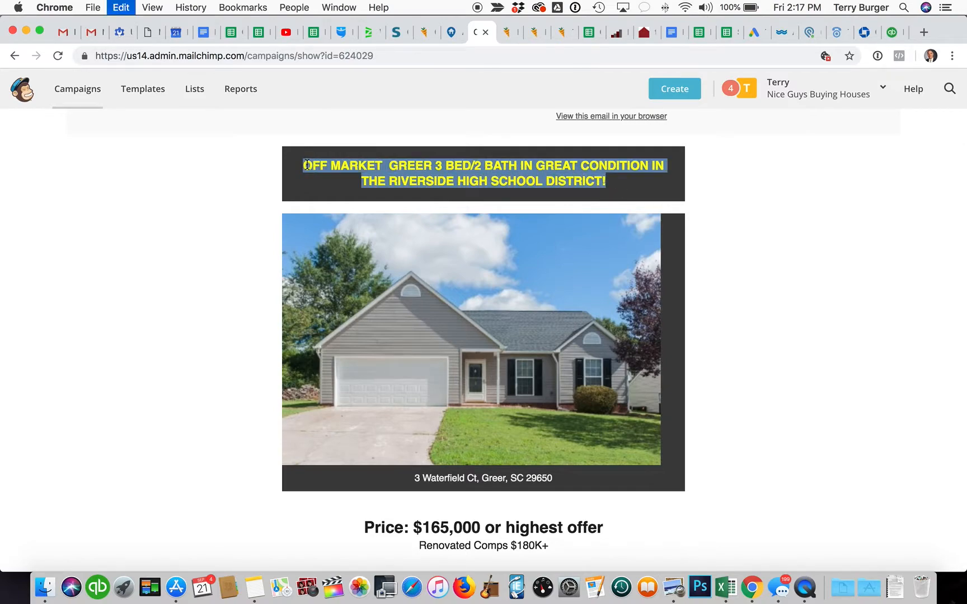
{"action": "left_click", "coordinate": [448, 35]}
Step: Paste the copied headline as the property title, replacing 'IN GREAT CONDITION' with 'RANCH BUY & HOLD IN'
{"action": "left_click", "coordinate": [395, 192]}
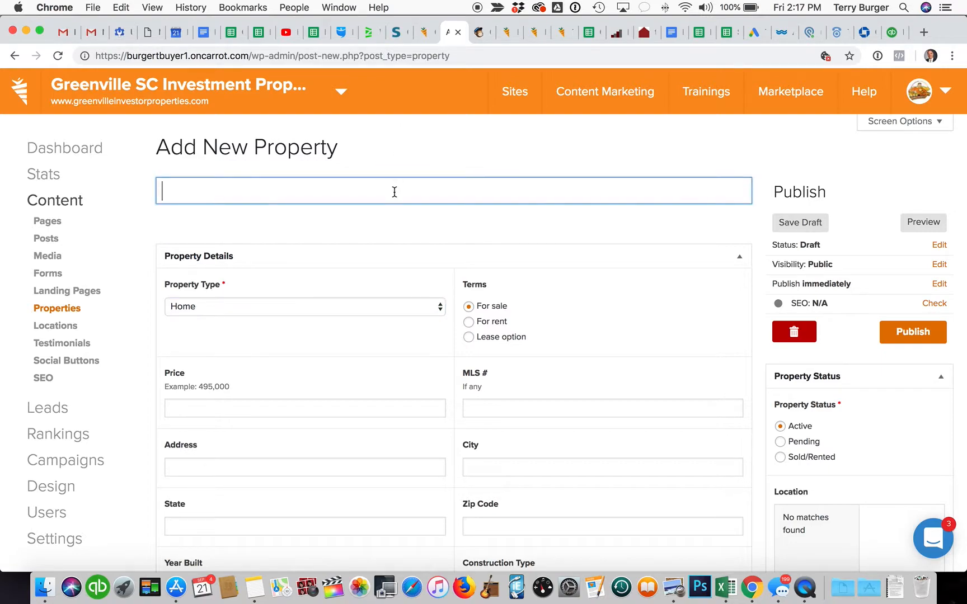
{"action": "key", "text": "super+v"}
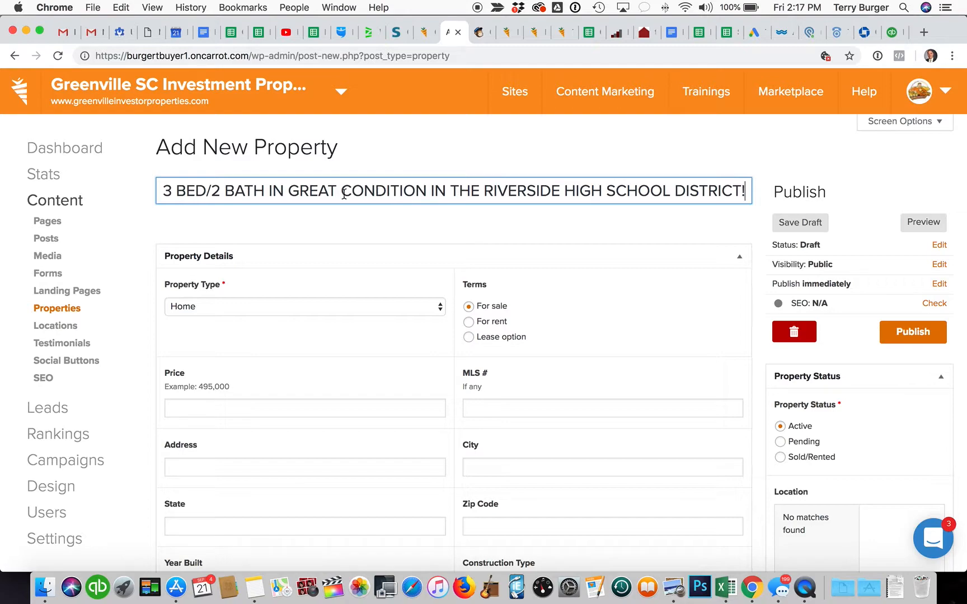
{"action": "double_click", "coordinate": [417, 193]}
{"action": "key", "text": "BackSpace"}
{"action": "key", "text": "BackSpace"}
{"action": "key", "text": "BackSpace"}
{"action": "key", "text": "BackSpace"}
{"action": "key", "text": "BackSpace"}
{"action": "key", "text": "BackSpace"}
{"action": "key", "text": "BackSpace"}
{"action": "key", "text": "BackSpace"}
{"action": "key", "text": "BackSpace"}
{"action": "key", "text": "BackSpace"}
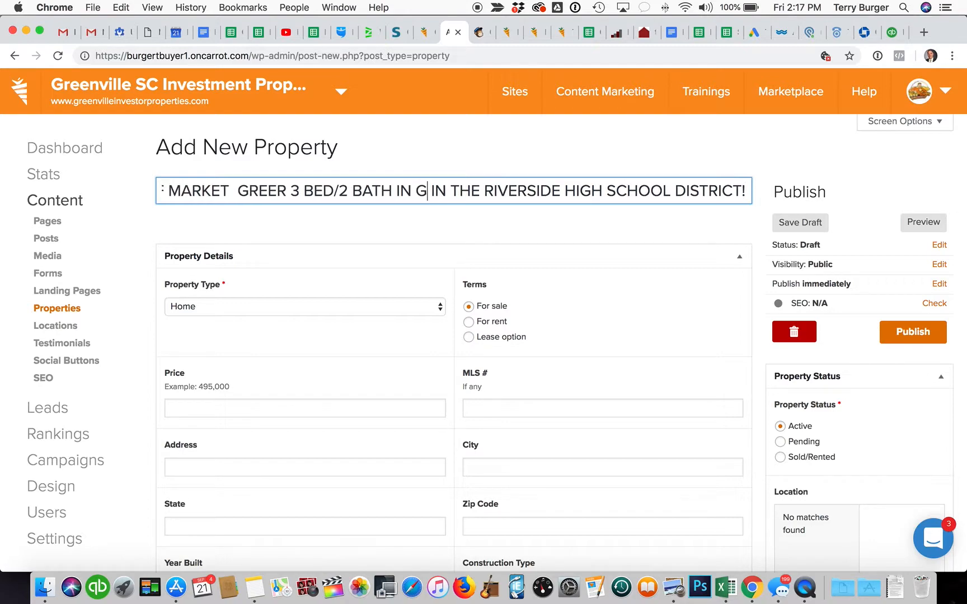
{"action": "type", "text": "RANCH"}
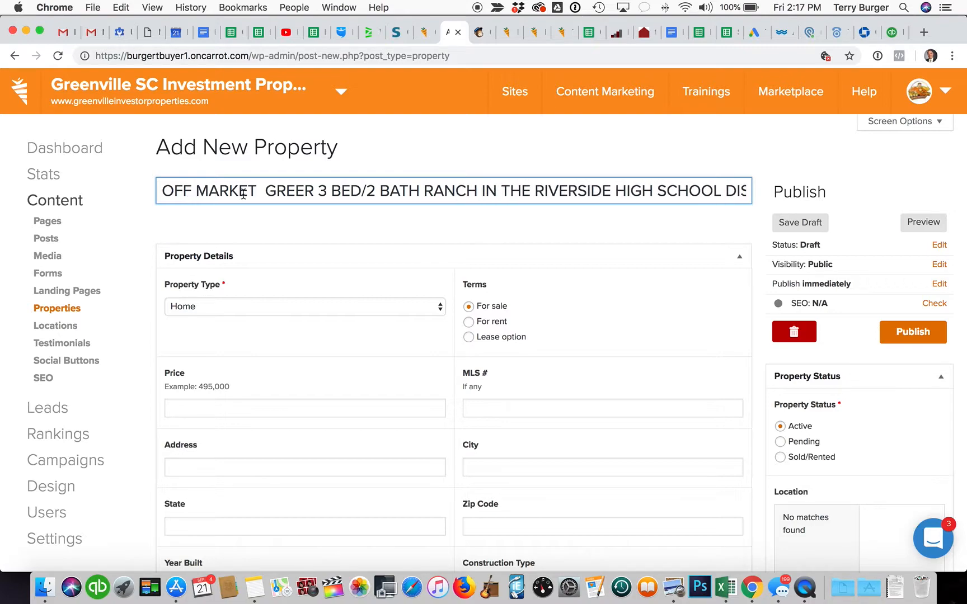
{"action": "type", "text": " BUY "}
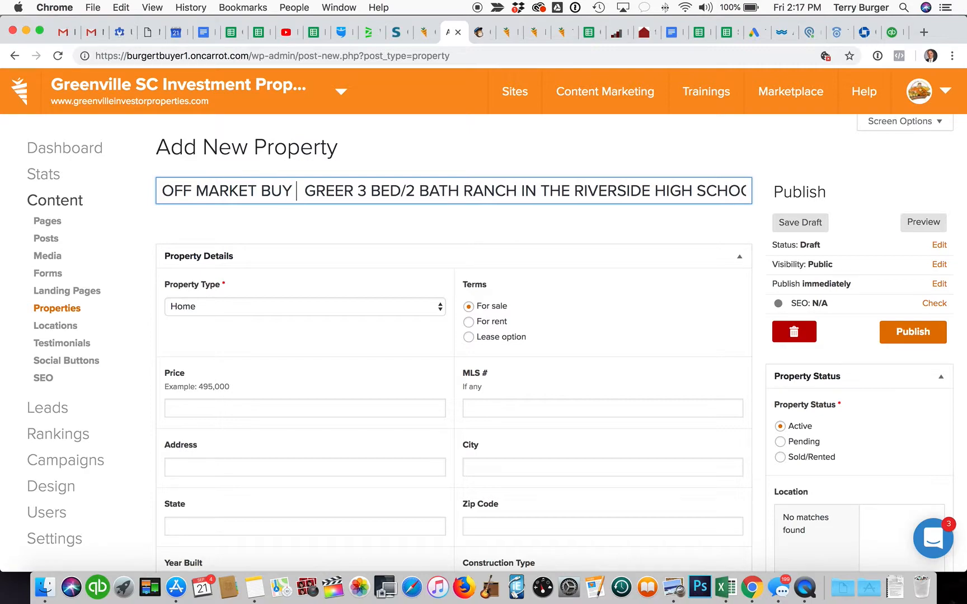
{"action": "type", "text": "& HOLD "}
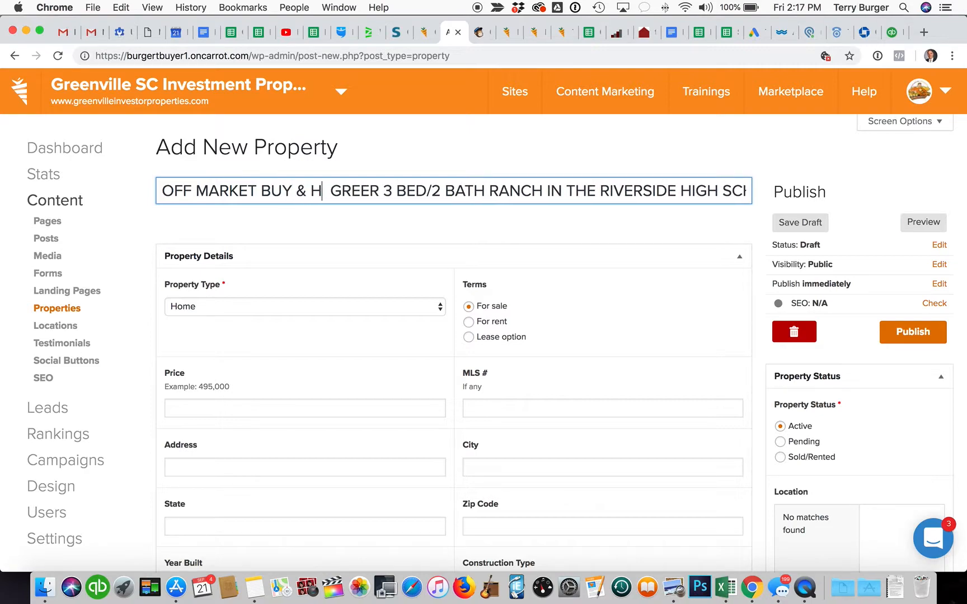
{"action": "type", "text": "IN"}
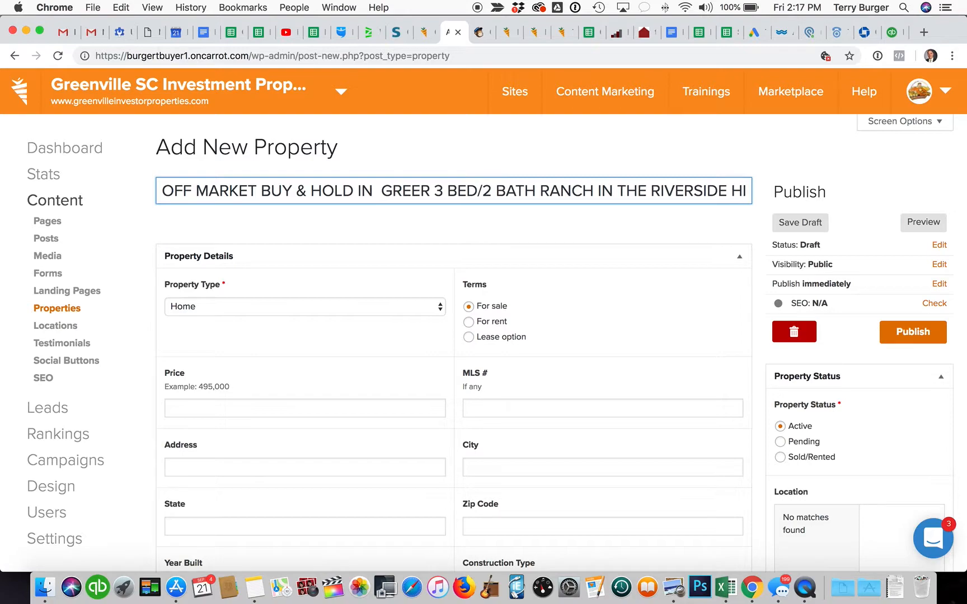
{"action": "key", "text": "fn"}
{"action": "key", "text": "fn"}
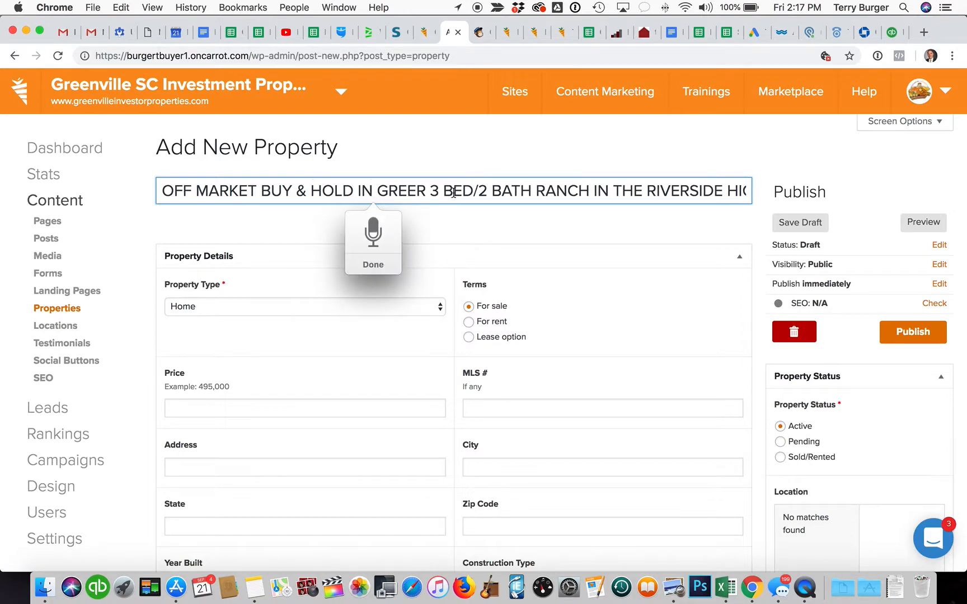
Step: Trim the title to 'OFF MARKET BUY & HOLD IN GREER - TOP RANKED RIVERSIDE HIGH SCHOOL DISTRICT!'
{"action": "left_click_drag", "start_coordinate": [610, 190], "coordinate": [441, 191]}
{"action": "key", "text": "BackSpace"}
{"action": "key", "text": "BackSpace"}
{"action": "key", "text": "BackSpace"}
{"action": "type", "text": "."}
{"action": "key", "text": "BackSpace"}
{"action": "type", "text": "-"}
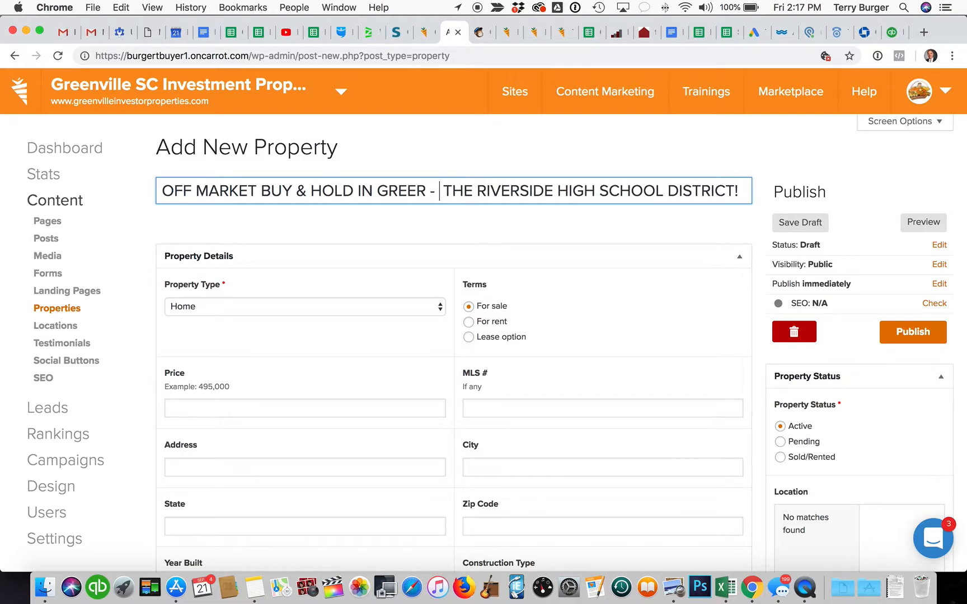
{"action": "double_click", "coordinate": [462, 182]}
{"action": "type", "text": "TOP RANKE"}
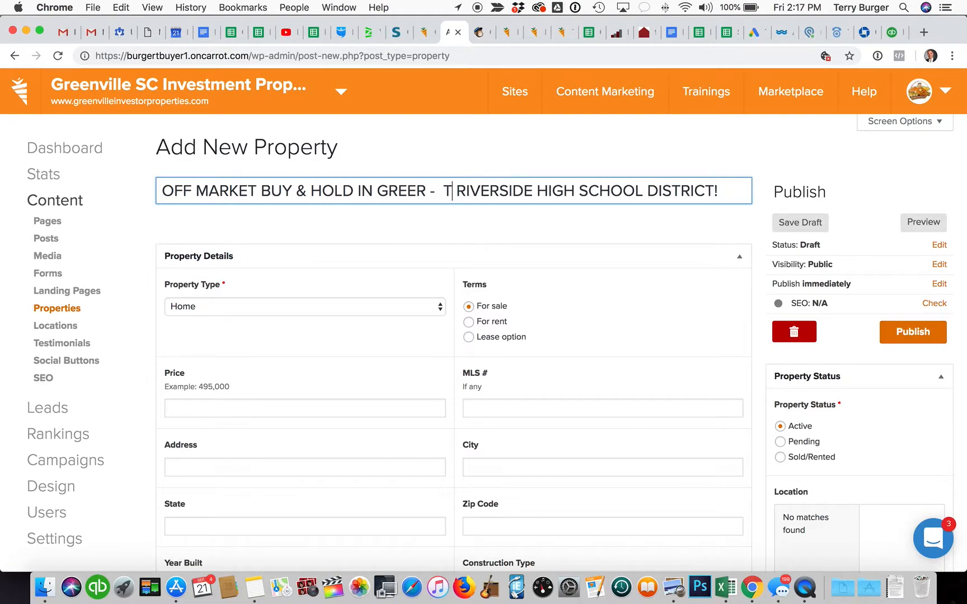
{"action": "type", "text": "D"}
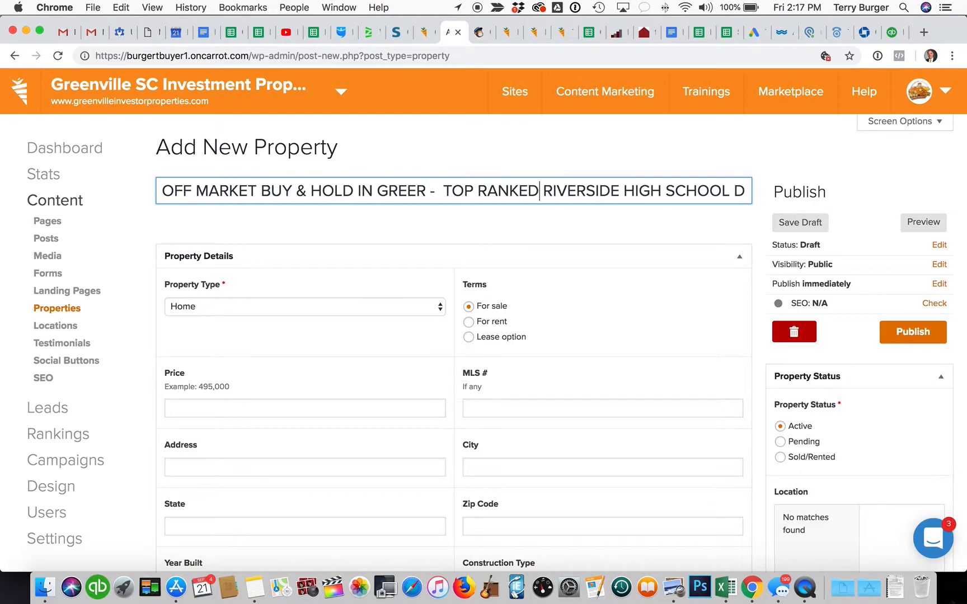
{"action": "scroll", "coordinate": [613, 186], "scroll_direction": "right", "scroll_amount": 2}
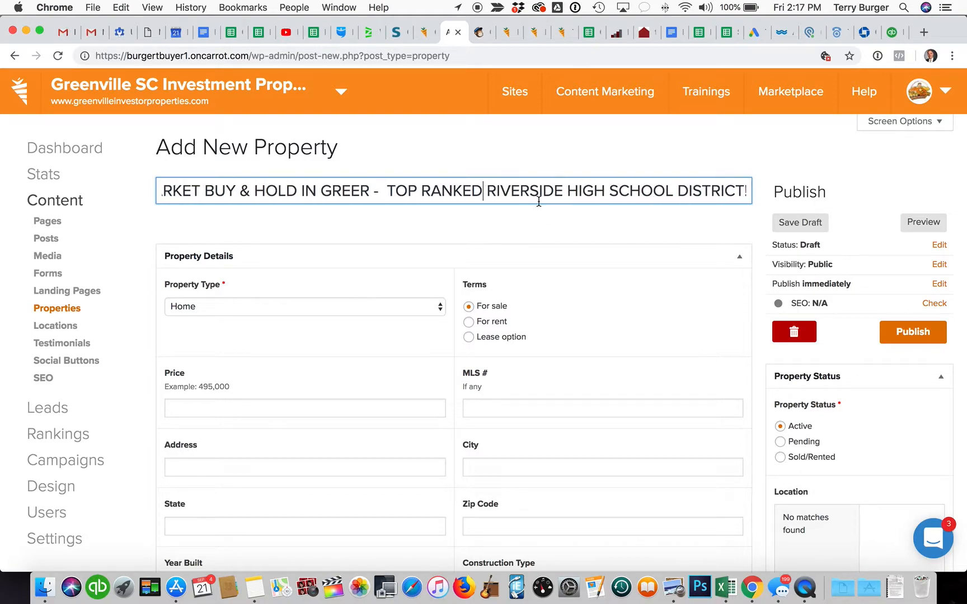
{"action": "scroll", "coordinate": [538, 193], "scroll_direction": "left", "scroll_amount": 2}
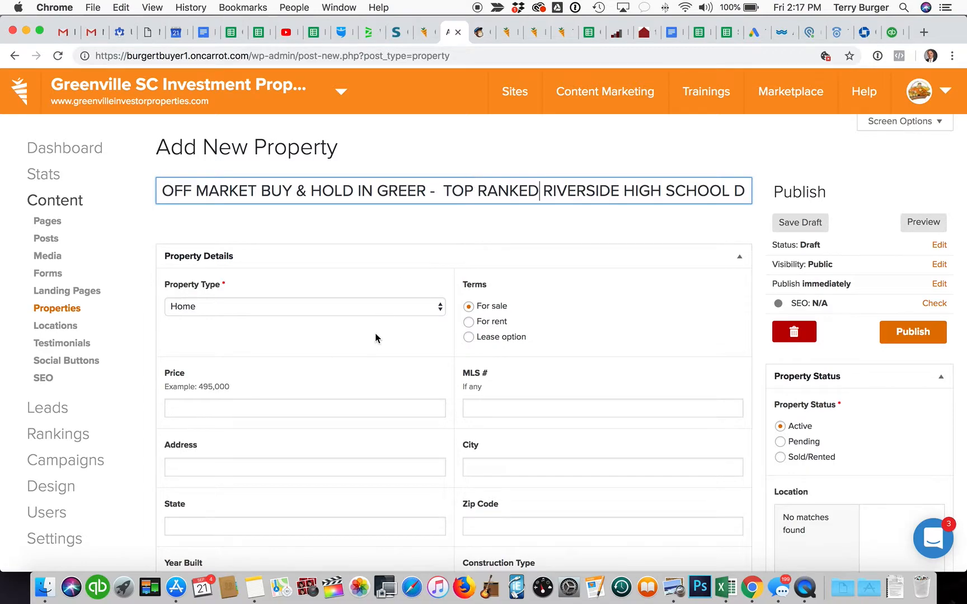
Step: Enter price 165,000, city Greer and state Sc on the new listing
{"action": "left_click", "coordinate": [368, 412]}
{"action": "type", "text": "165,000"}
{"action": "key", "text": "Tab"}
{"action": "key", "text": "Tab"}
{"action": "key", "text": "Tab"}
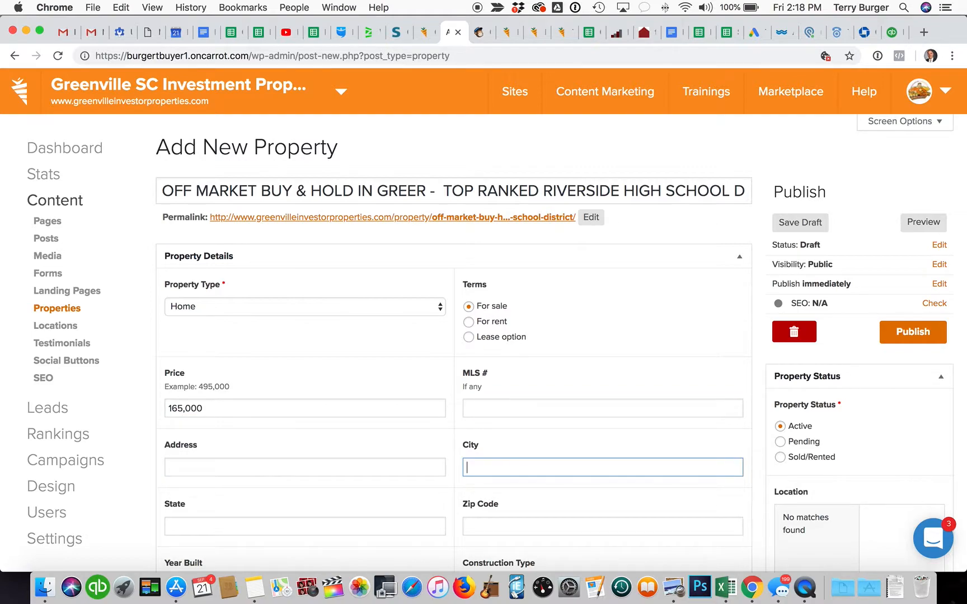
{"action": "type", "text": "GREE"}
{"action": "type", "text": "eer"}
{"action": "key", "text": "Tab"}
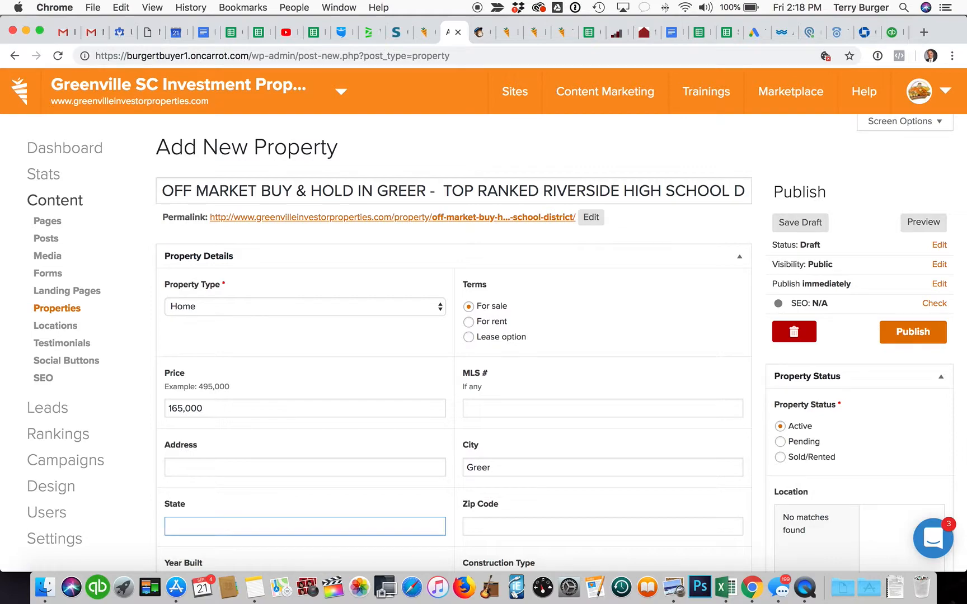
{"action": "type", "text": "GA"}
{"action": "key", "text": "BackSpace"}
{"action": "key", "text": "BackSpace"}
{"action": "type", "text": "Sc"}
{"action": "key", "text": "Tab"}
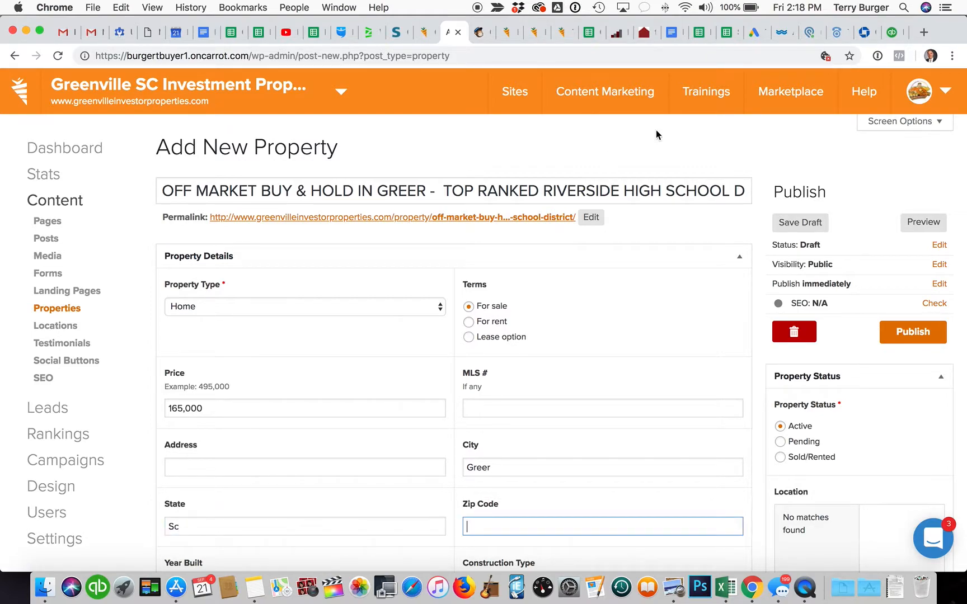
Step: Check the house details in the Mailchimp email, then return to the listing editor
{"action": "left_click", "coordinate": [478, 31]}
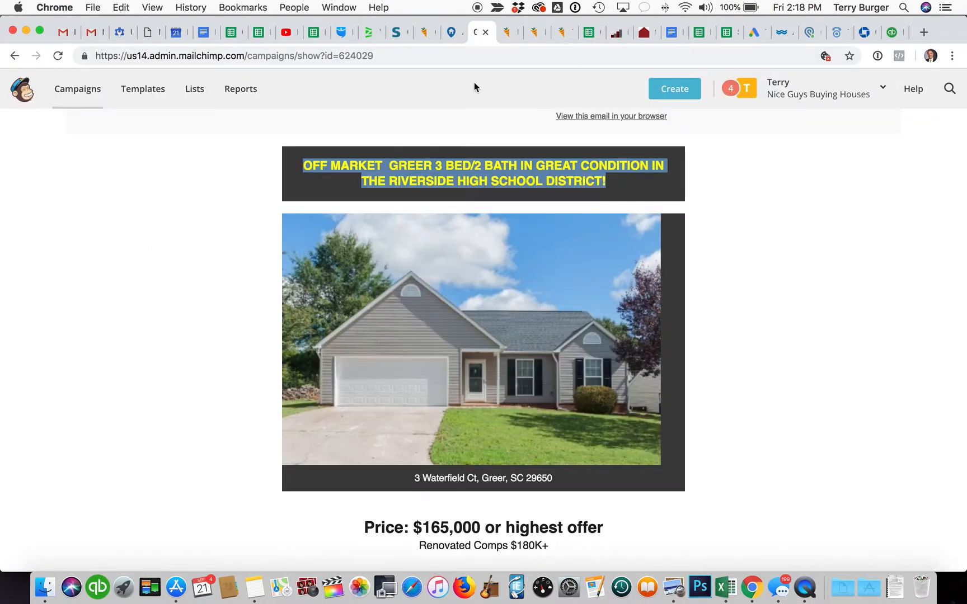
{"action": "scroll", "coordinate": [428, 305], "scroll_direction": "down", "scroll_amount": 5}
{"action": "scroll", "coordinate": [429, 305], "scroll_direction": "down", "scroll_amount": 2}
{"action": "scroll", "coordinate": [428, 305], "scroll_direction": "up", "scroll_amount": 2}
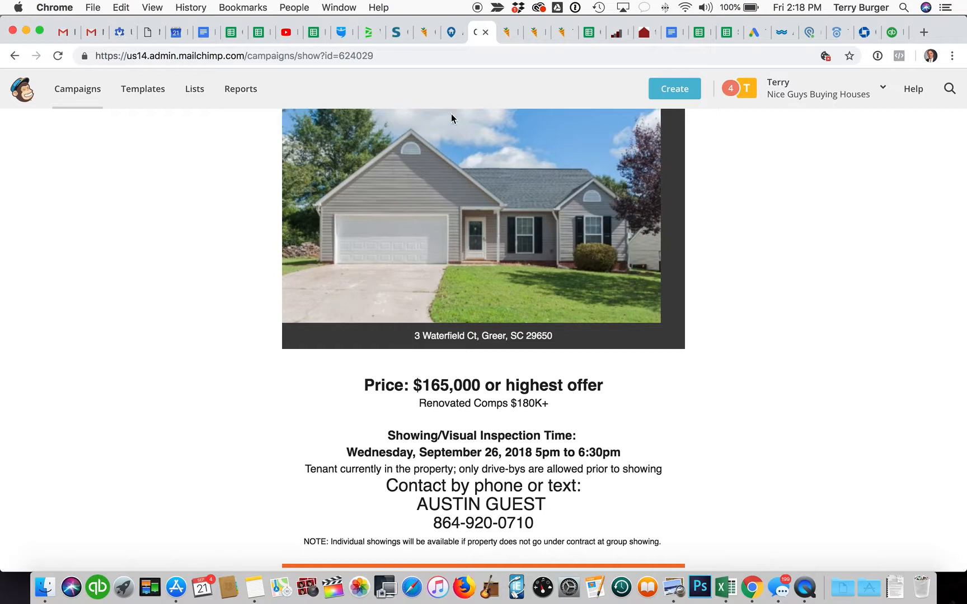
{"action": "left_click", "coordinate": [452, 32]}
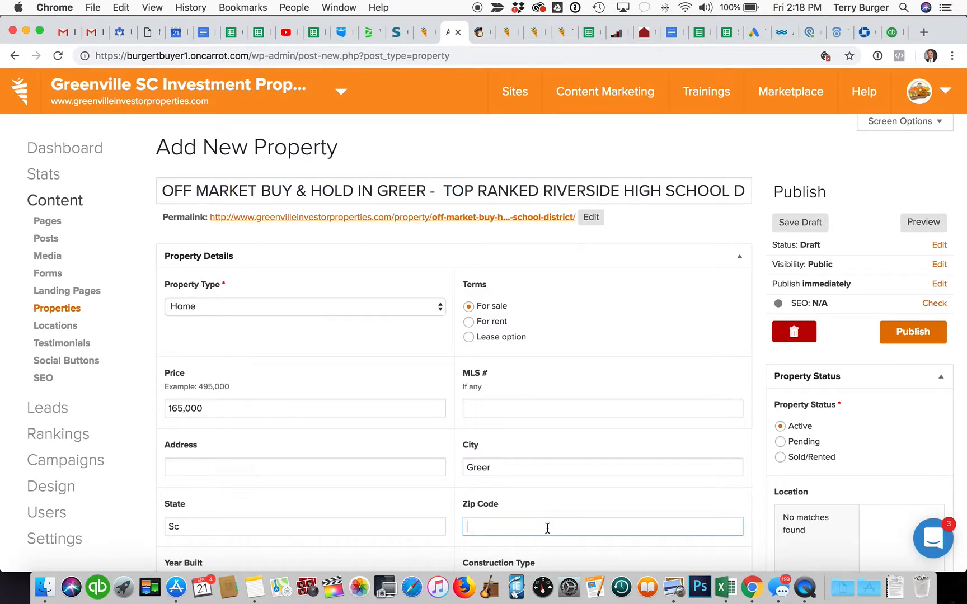
Step: Enter zip code 29650, 3 bedrooms and 2 bathrooms on the Greer listing
{"action": "type", "text": "29650"}
{"action": "key", "text": "Tab"}
{"action": "scroll", "coordinate": [445, 514], "scroll_direction": "up", "scroll_amount": 1}
{"action": "scroll", "coordinate": [446, 523], "scroll_direction": "down", "scroll_amount": 1}
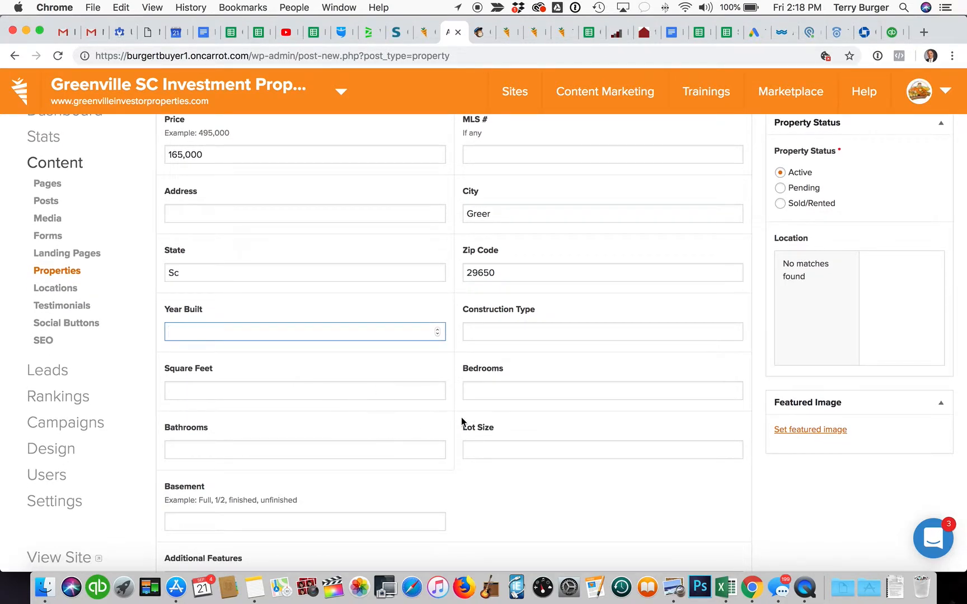
{"action": "left_click", "coordinate": [512, 387]}
{"action": "key", "text": "Tab"}
{"action": "key", "text": "Tab"}
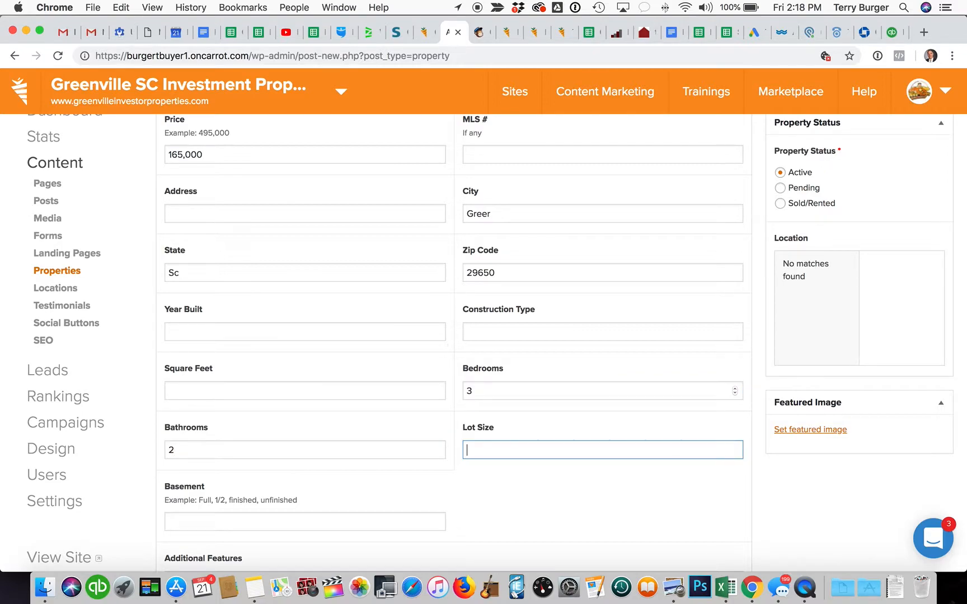
{"action": "left_click", "coordinate": [393, 331]}
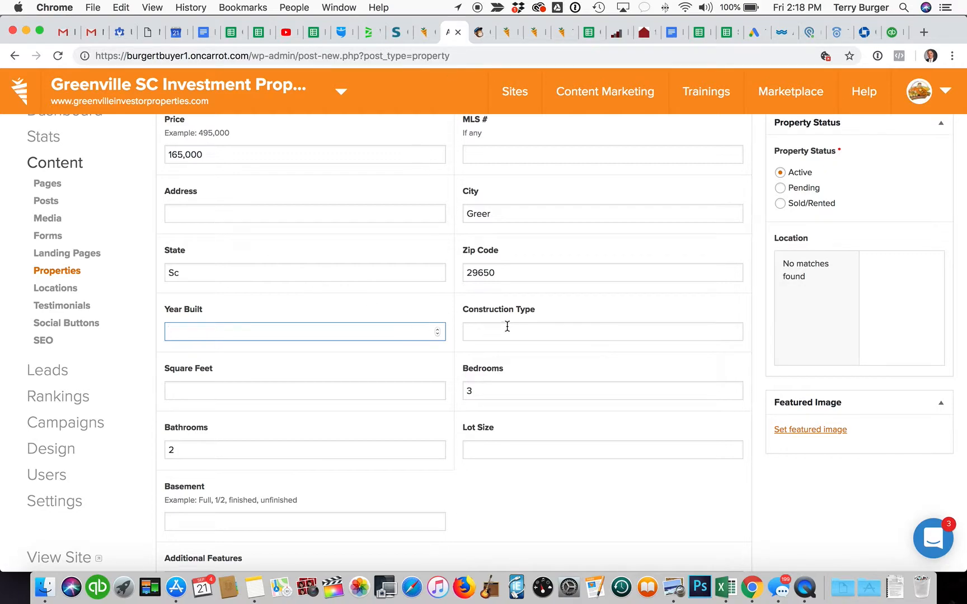
{"action": "scroll", "coordinate": [503, 345], "scroll_direction": "down", "scroll_amount": 1}
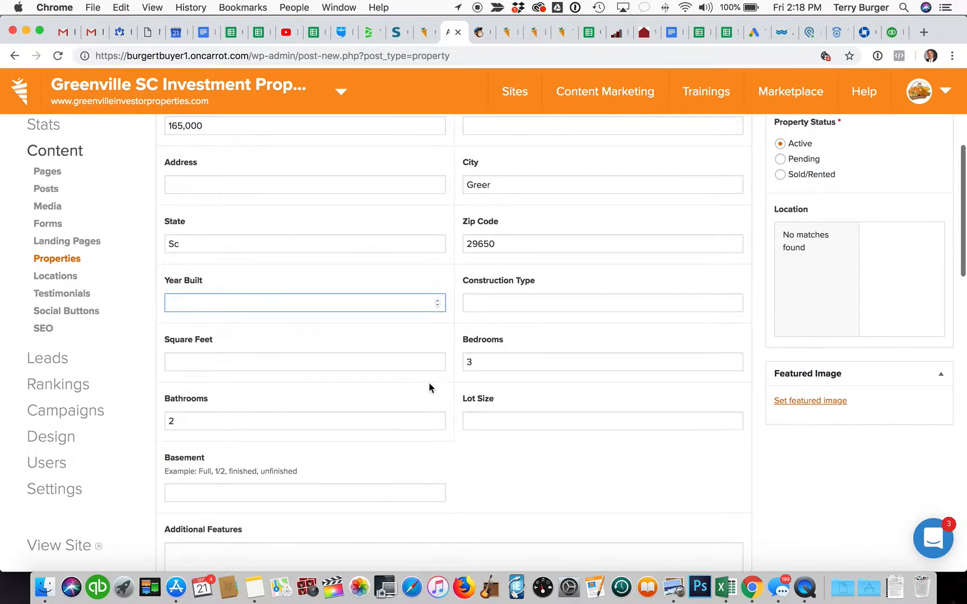
{"action": "scroll", "coordinate": [361, 352], "scroll_direction": "down", "scroll_amount": 3}
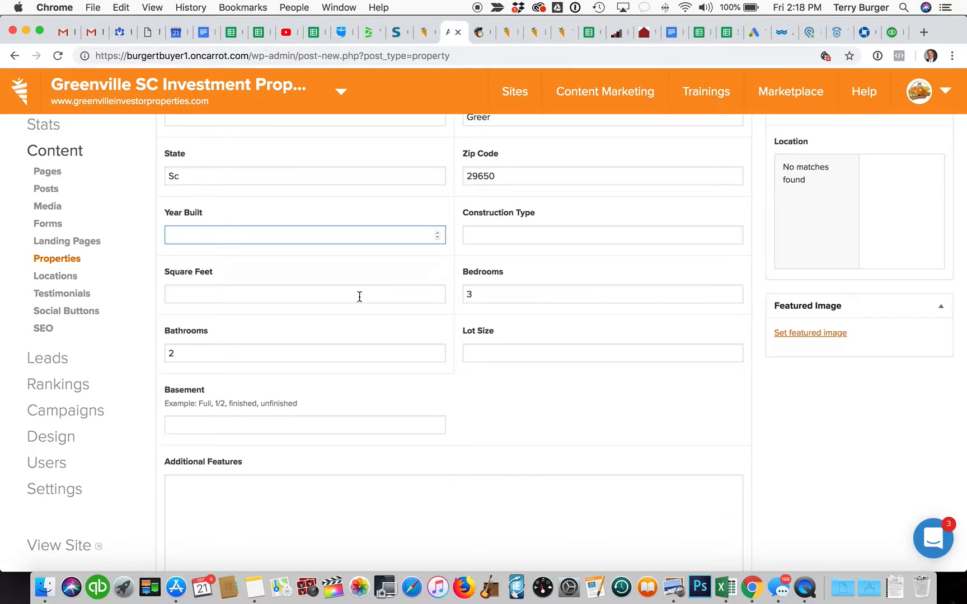
{"action": "scroll", "coordinate": [360, 297], "scroll_direction": "down", "scroll_amount": 1}
{"action": "scroll", "coordinate": [360, 297], "scroll_direction": "up", "scroll_amount": 2}
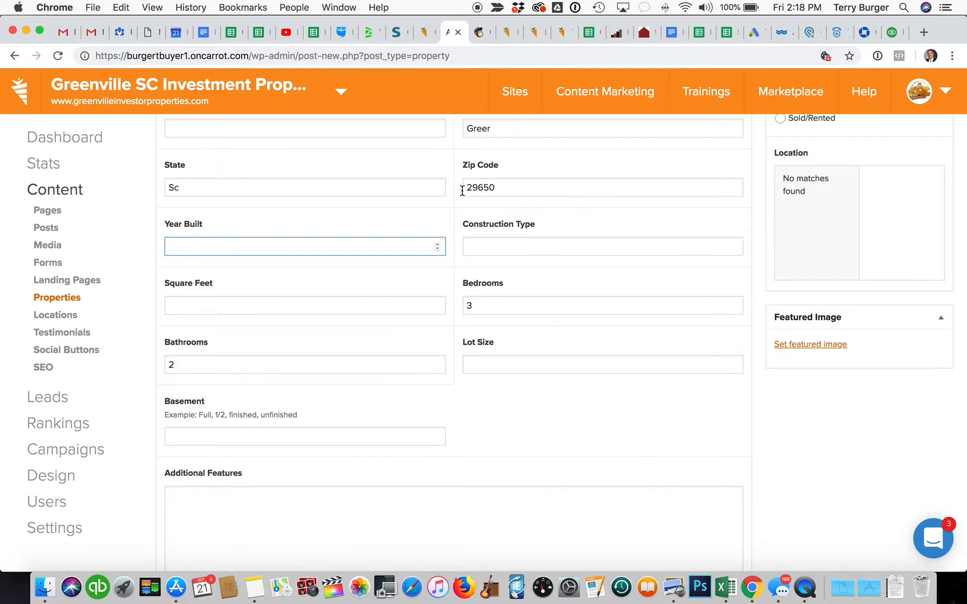
Step: In a new tab, search Google for redfin.com and open the Redfin website
{"action": "left_click", "coordinate": [922, 34]}
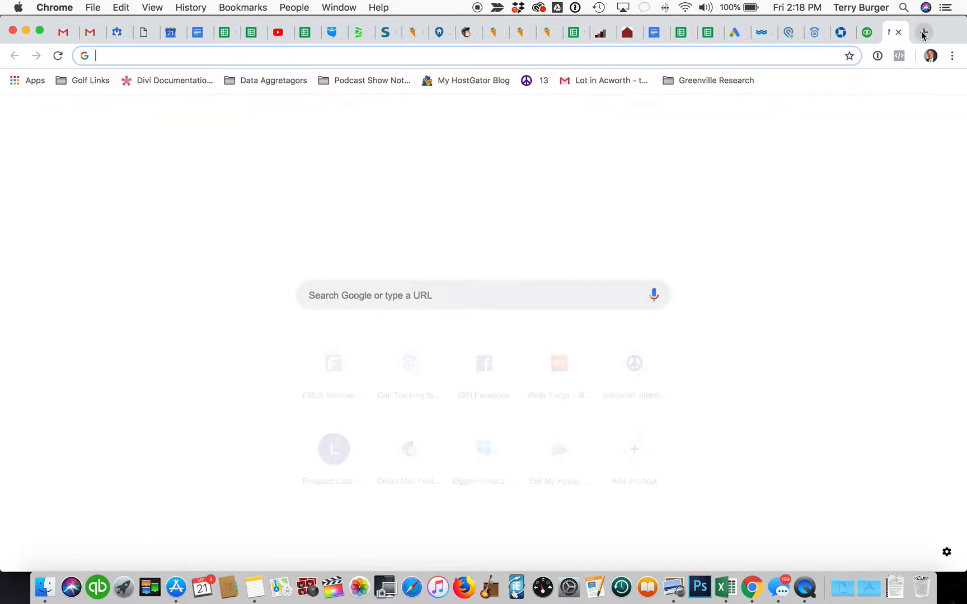
{"action": "type", "text": "redi"}
{"action": "key", "text": "Return"}
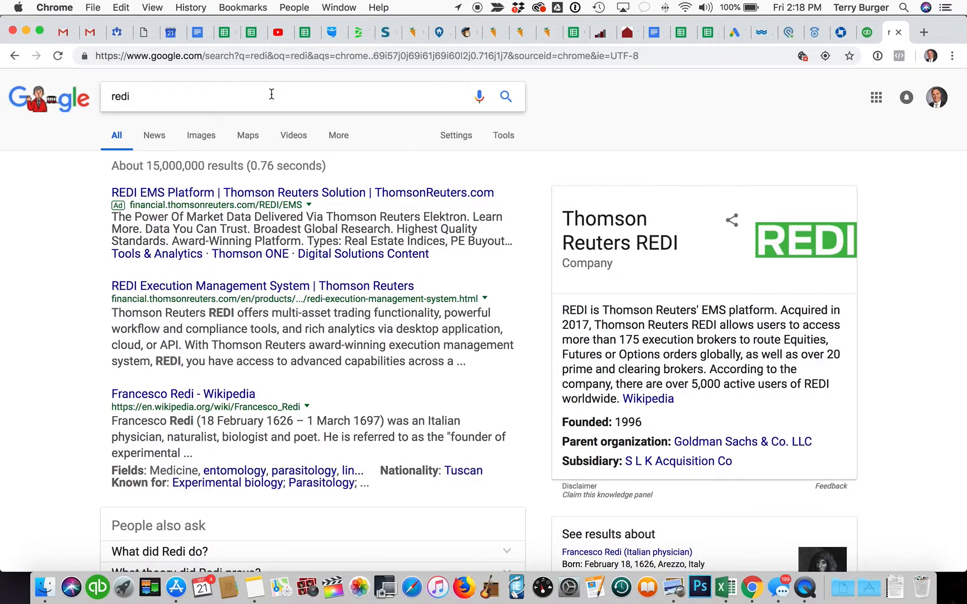
{"action": "left_click", "coordinate": [270, 93]}
{"action": "key", "text": "BackSpace"}
{"action": "key", "text": "BackSpace"}
{"action": "key", "text": "BackSpace"}
{"action": "type", "text": "wsdi"}
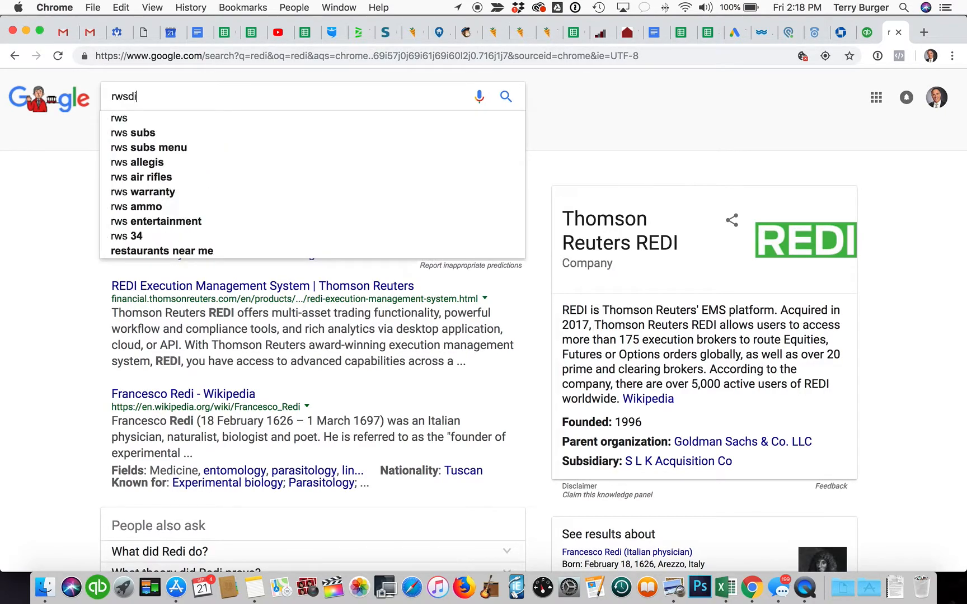
{"action": "key", "text": "BackSpace"}
{"action": "key", "text": "BackSpace"}
{"action": "key", "text": "BackSpace"}
{"action": "key", "text": "BackSpace"}
{"action": "key", "text": "BackSpace"}
{"action": "type", "text": "redfin.com"}
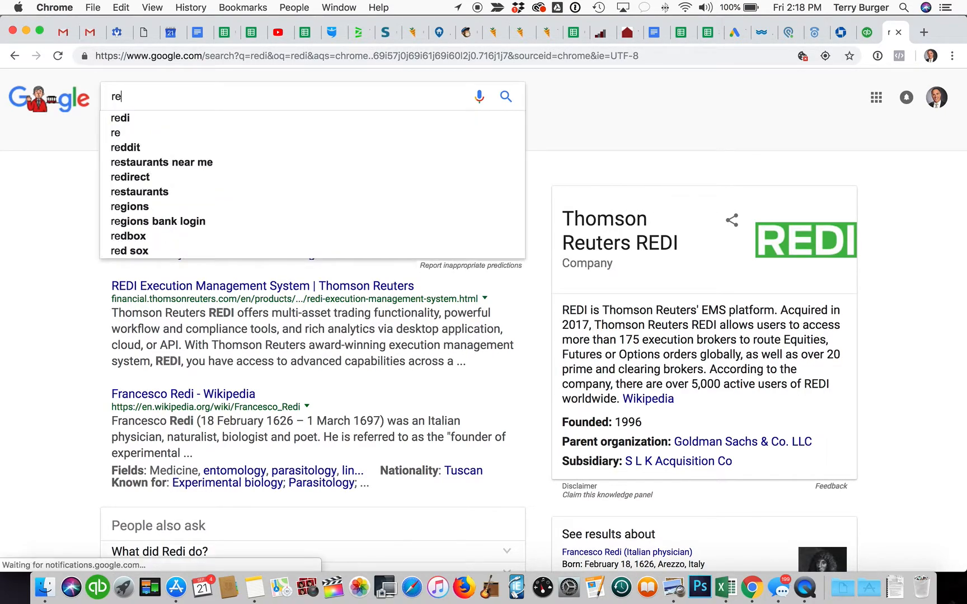
{"action": "key", "text": "Return"}
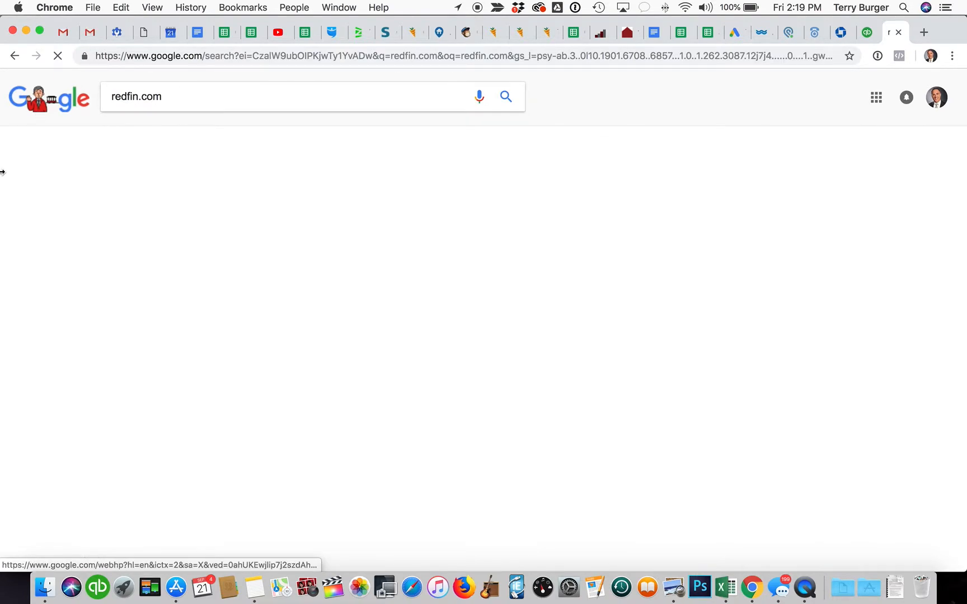
{"action": "scroll", "coordinate": [234, 411], "scroll_direction": "down", "scroll_amount": 5}
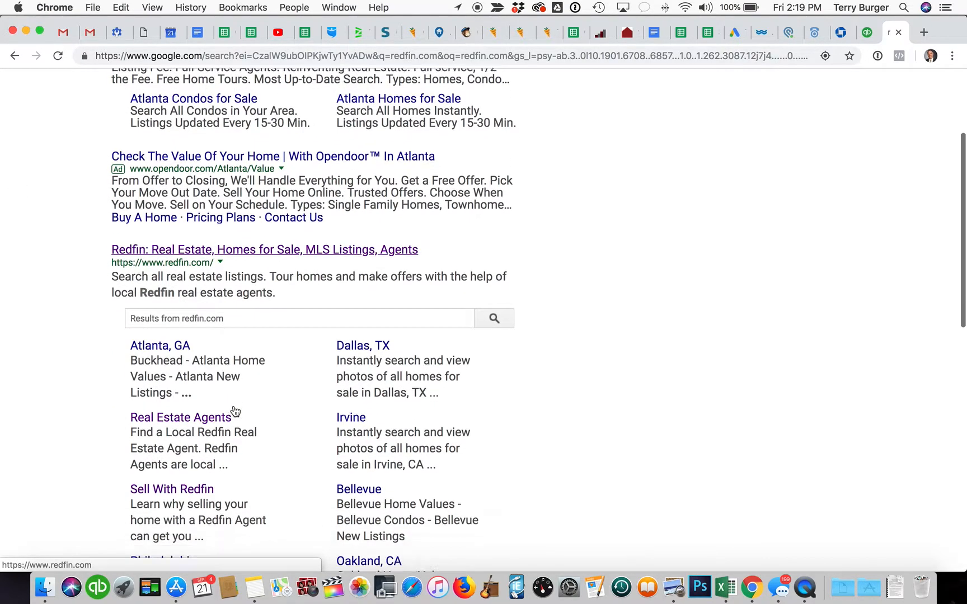
{"action": "left_click", "coordinate": [312, 157]}
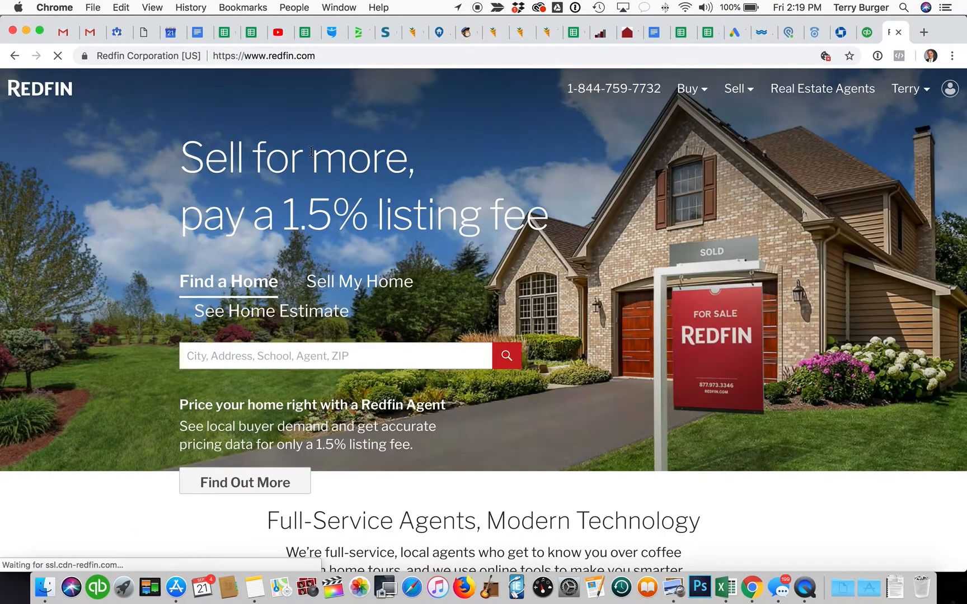
{"action": "left_click", "coordinate": [374, 357]}
{"action": "type", "text": "23"}
{"action": "key", "text": "BackSpace"}
{"action": "key", "text": "BackSpace"}
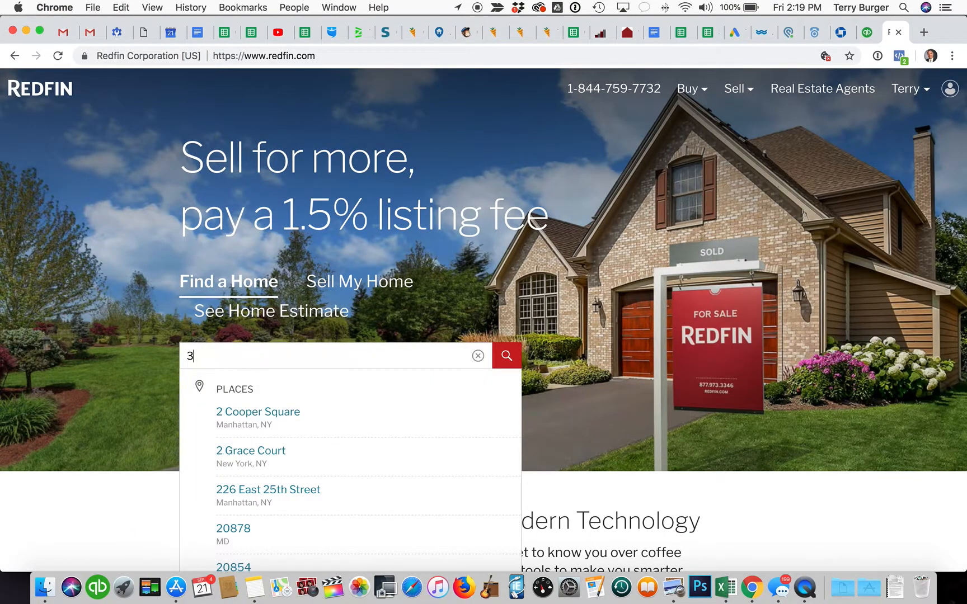
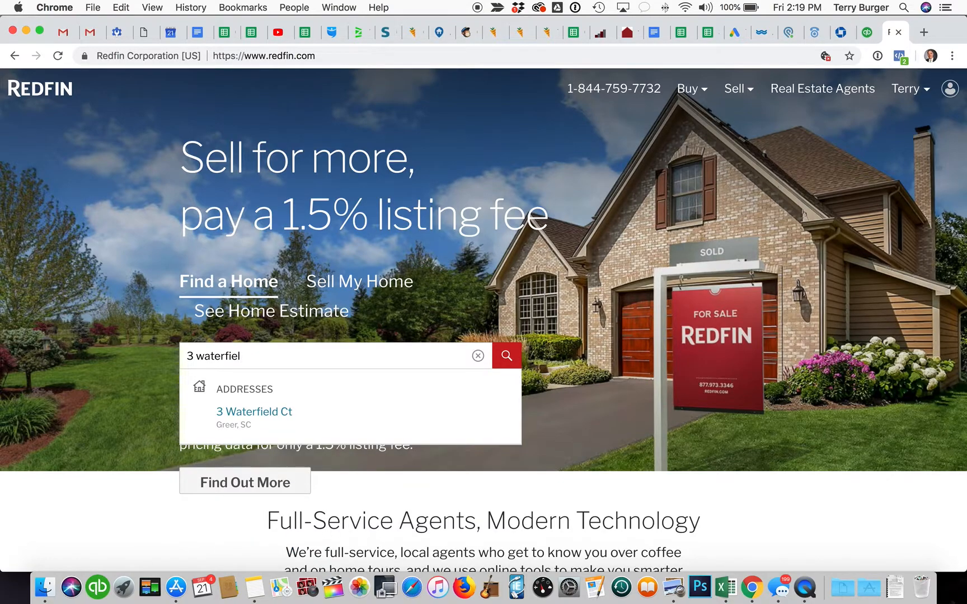
{"action": "left_click", "coordinate": [318, 412]}
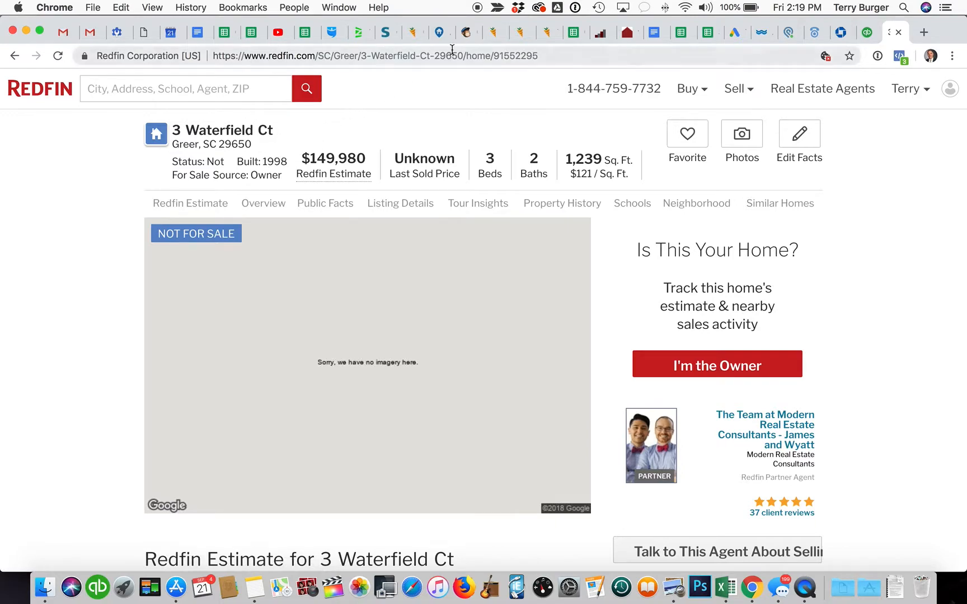
Step: Enter 1998 as the listing's year built, then go back to the Redfin house page
{"action": "left_click", "coordinate": [441, 32]}
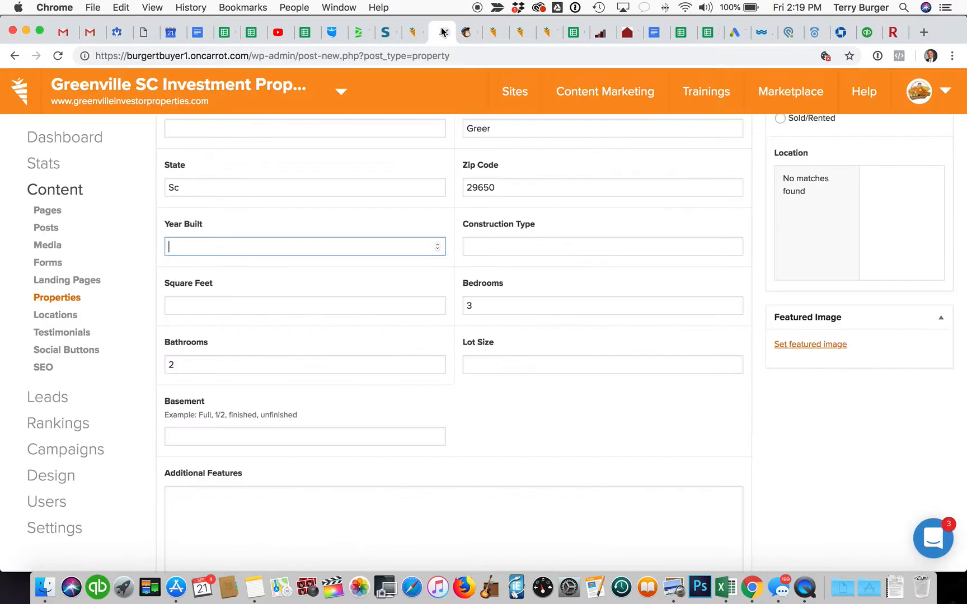
{"action": "type", "text": "1998"}
{"action": "key", "text": "Tab"}
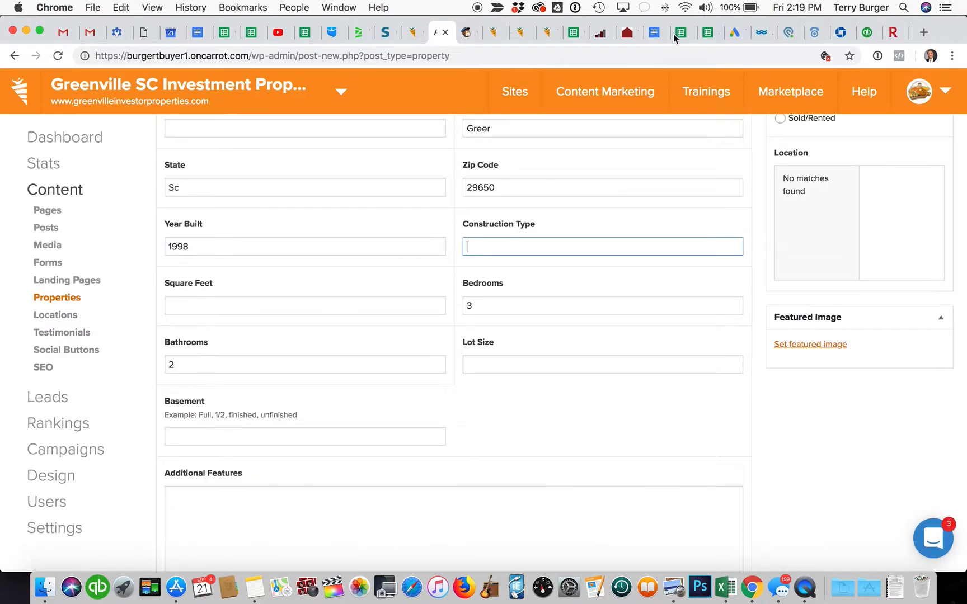
{"action": "left_click", "coordinate": [893, 33]}
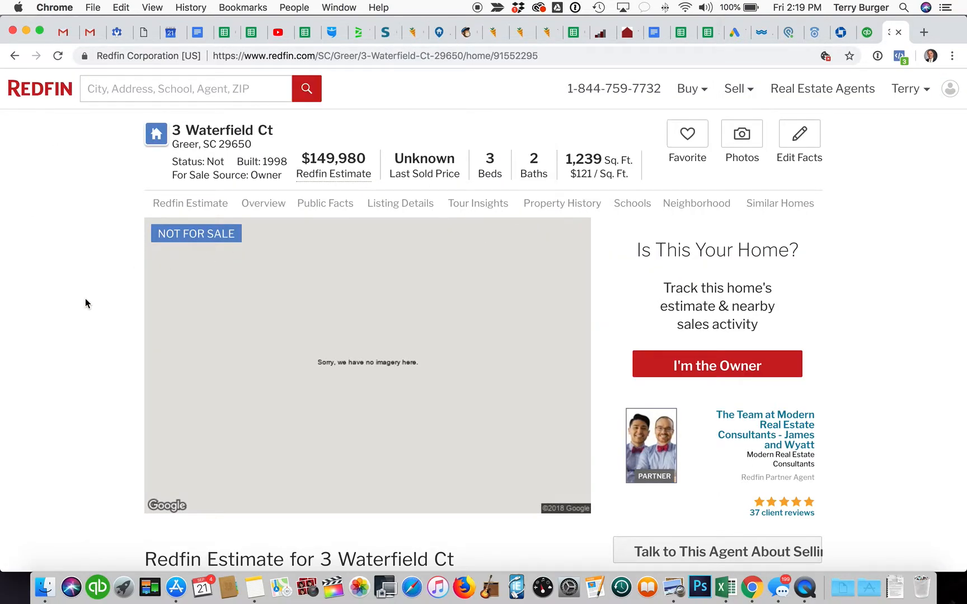
Step: Review Redfin's value estimate and nearby sales, recheck the Mailchimp email, then return to Carrot
{"action": "scroll", "coordinate": [92, 306], "scroll_direction": "down", "scroll_amount": 10}
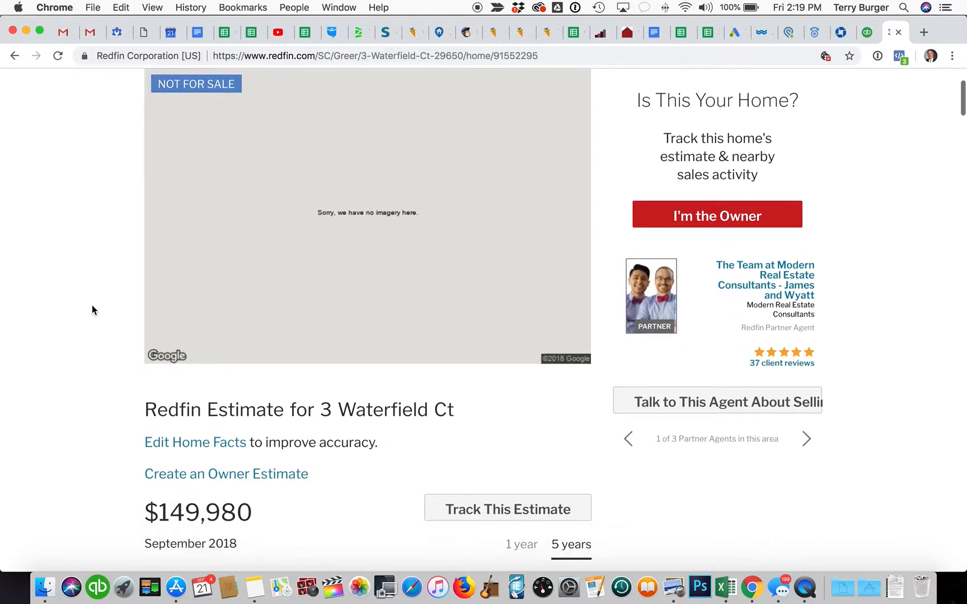
{"action": "scroll", "coordinate": [93, 310], "scroll_direction": "down", "scroll_amount": 8}
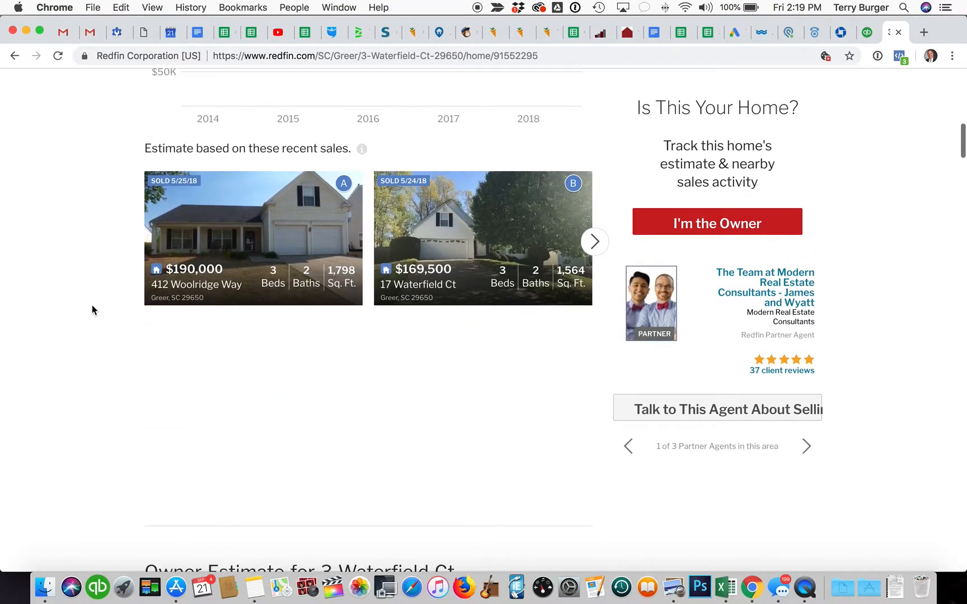
{"action": "scroll", "coordinate": [92, 310], "scroll_direction": "down", "scroll_amount": 7}
{"action": "scroll", "coordinate": [92, 309], "scroll_direction": "up", "scroll_amount": 20}
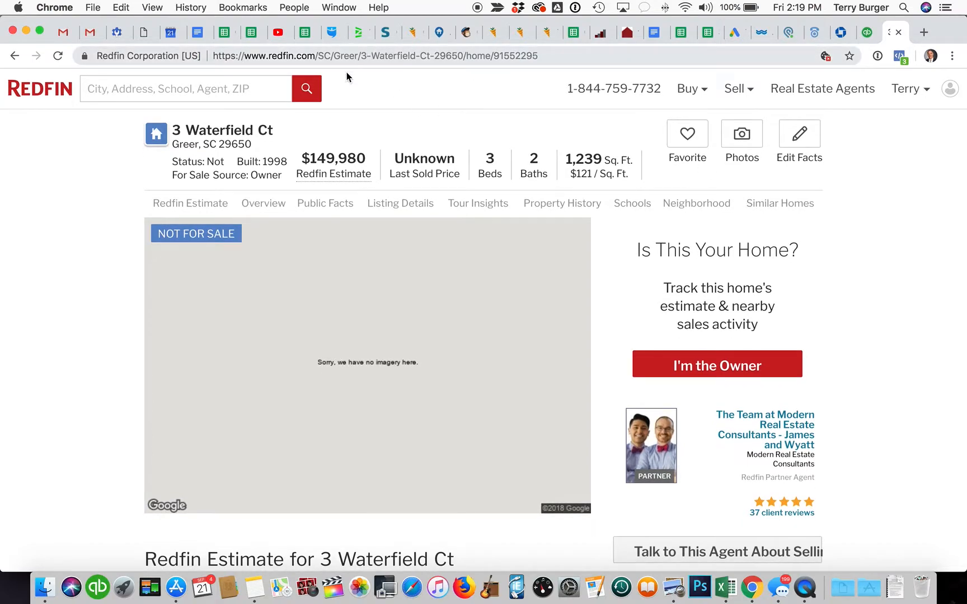
{"action": "left_click", "coordinate": [466, 32]}
{"action": "scroll", "coordinate": [431, 312], "scroll_direction": "down", "scroll_amount": 1}
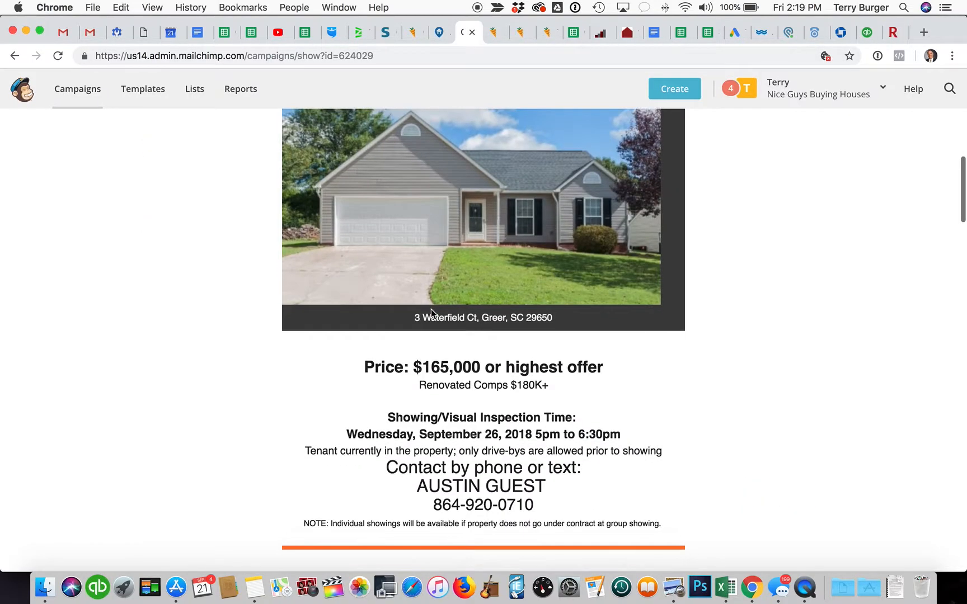
{"action": "left_click", "coordinate": [439, 34]}
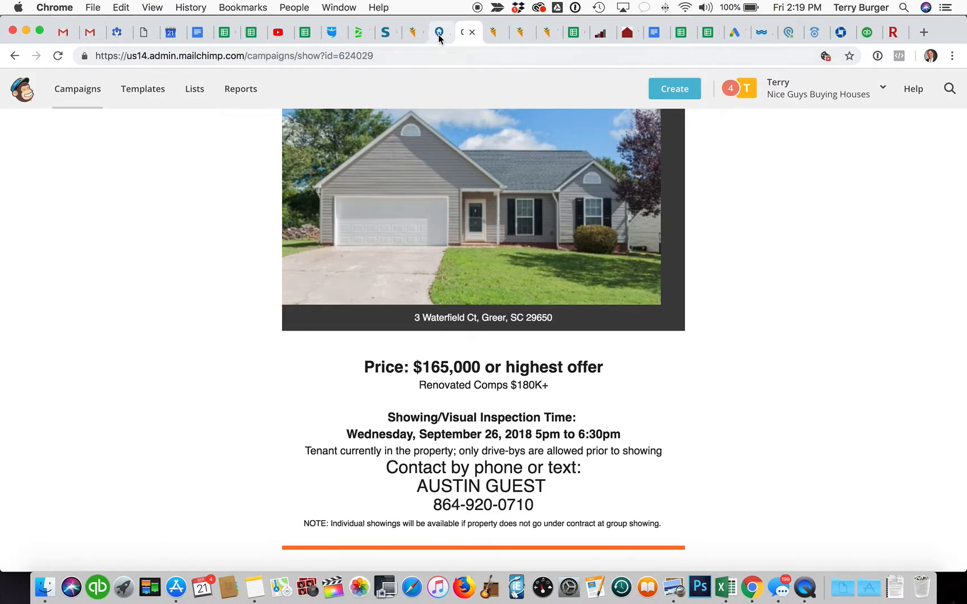
{"action": "scroll", "coordinate": [431, 362], "scroll_direction": "down", "scroll_amount": 2}
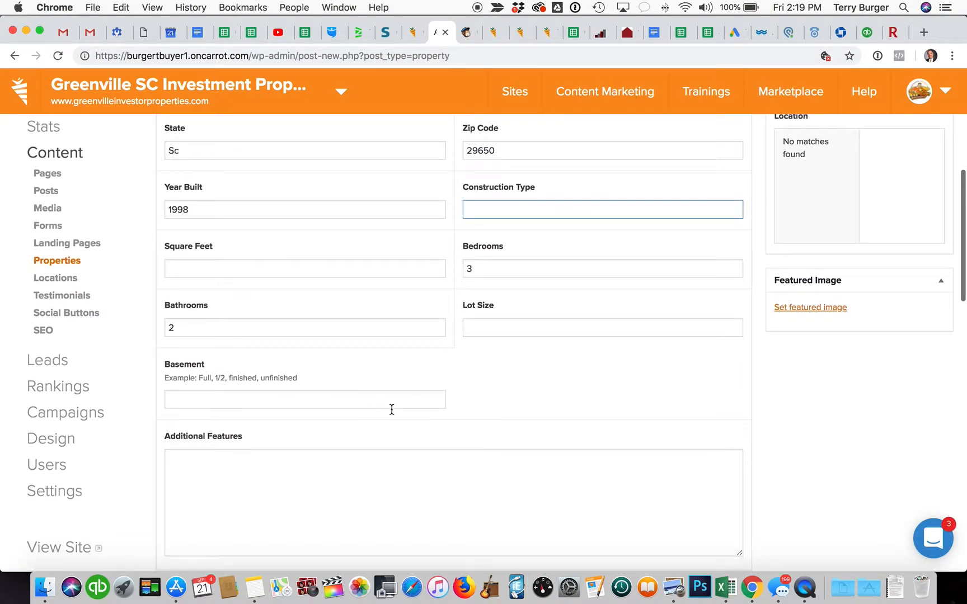
Step: Enter 'Slab foundation' as the basement type and 'Less than 1/3 acre' as the lot size
{"action": "left_click", "coordinate": [397, 396]}
{"action": "type", "text": "Slab fou"}
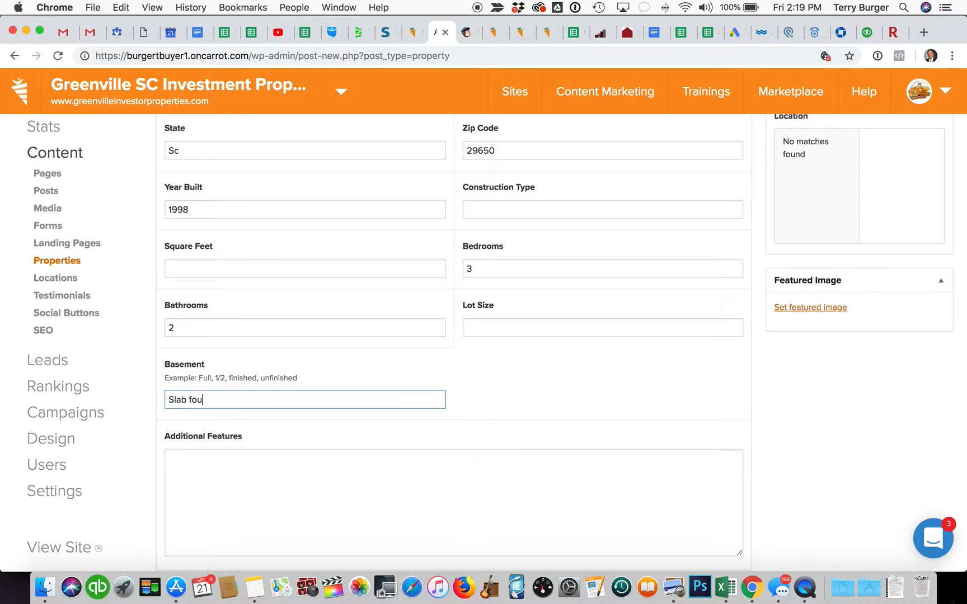
{"action": "type", "text": "dnadation"}
{"action": "left_click", "coordinate": [515, 326]}
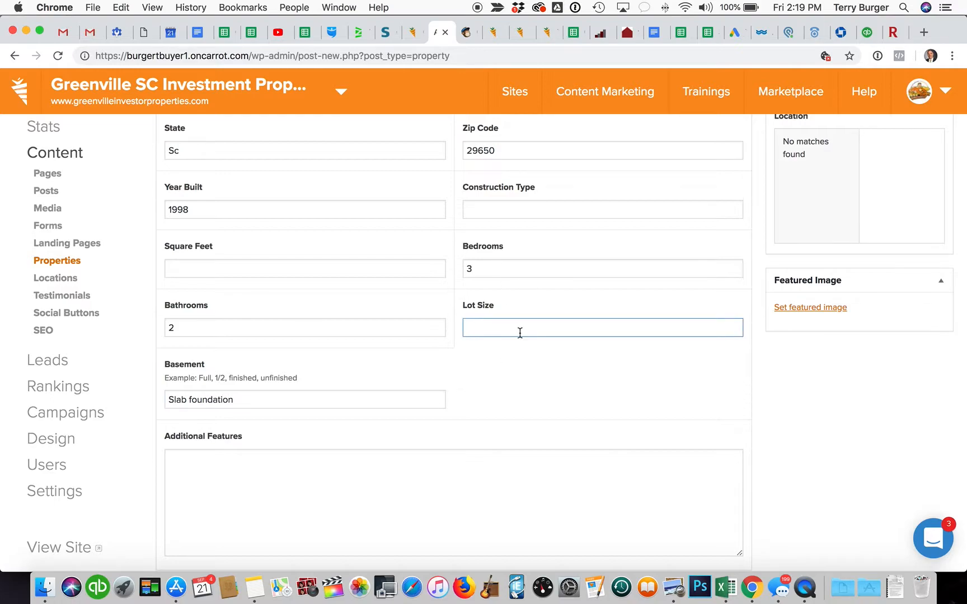
{"action": "type", "text": "Less than 1/3 acre"}
Step: Place the cursor in the Additional Features box, then switch to the Mailchimp campaign
{"action": "scroll", "coordinate": [487, 347], "scroll_direction": "down", "scroll_amount": 5}
{"action": "left_click", "coordinate": [440, 326]}
{"action": "scroll", "coordinate": [441, 326], "scroll_direction": "down", "scroll_amount": 3}
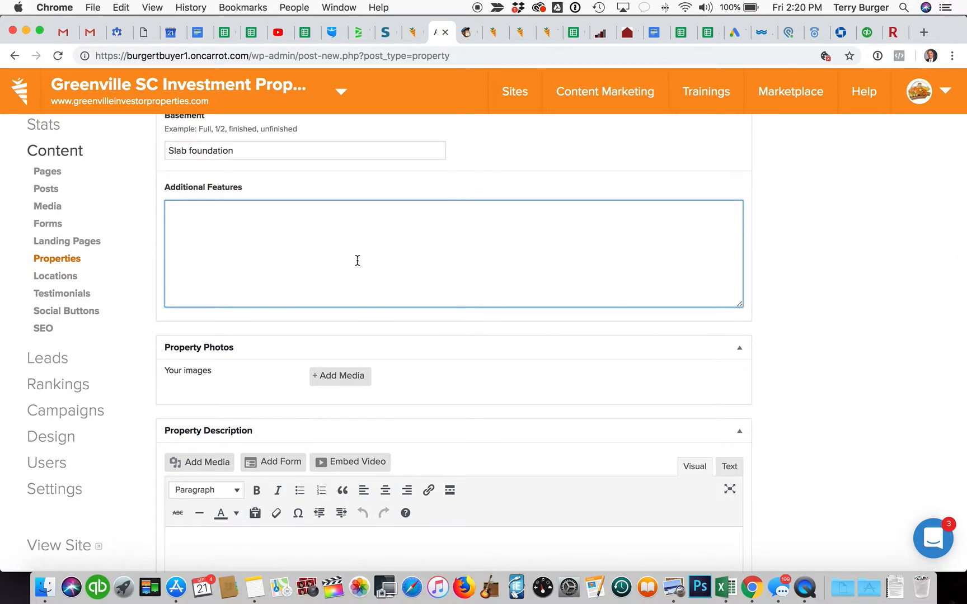
{"action": "scroll", "coordinate": [358, 260], "scroll_direction": "down", "scroll_amount": 3}
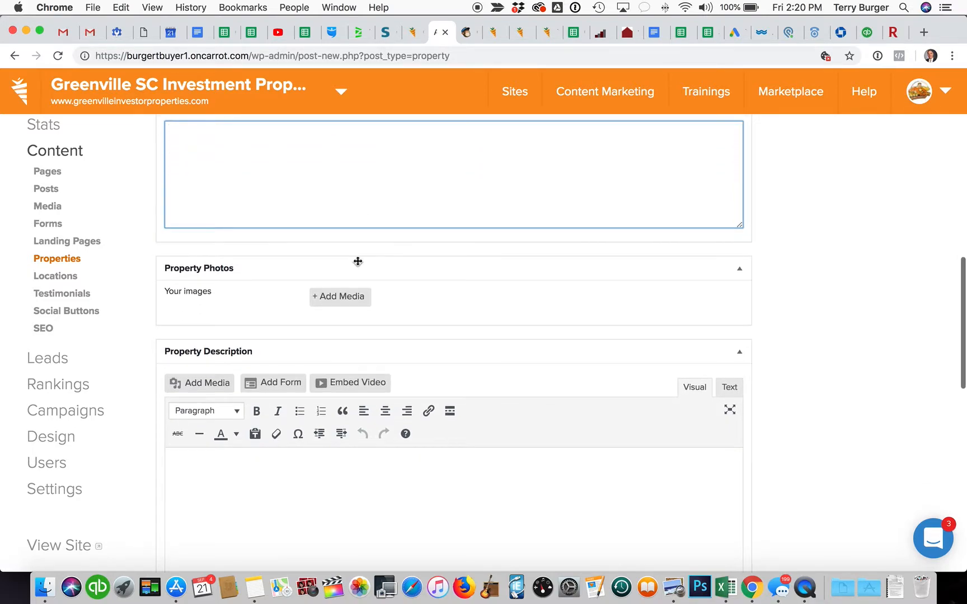
{"action": "scroll", "coordinate": [357, 260], "scroll_direction": "up", "scroll_amount": 5}
{"action": "scroll", "coordinate": [357, 260], "scroll_direction": "up", "scroll_amount": 1}
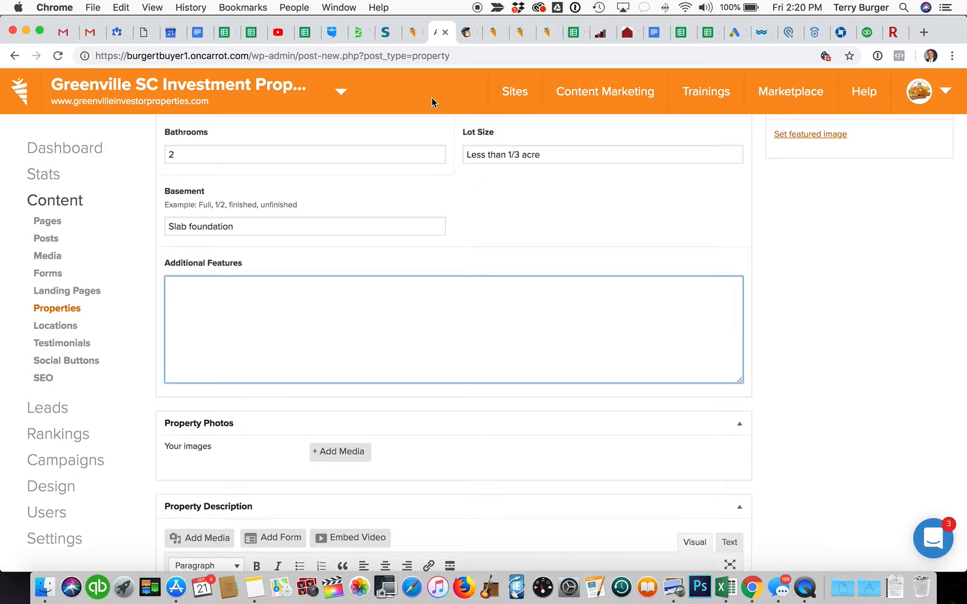
{"action": "left_click", "coordinate": [466, 32]}
Step: Copy the campaign's property details list, from 3 bedrooms, 2 baths to Sold 'as-is'
{"action": "scroll", "coordinate": [484, 315], "scroll_direction": "down", "scroll_amount": 2}
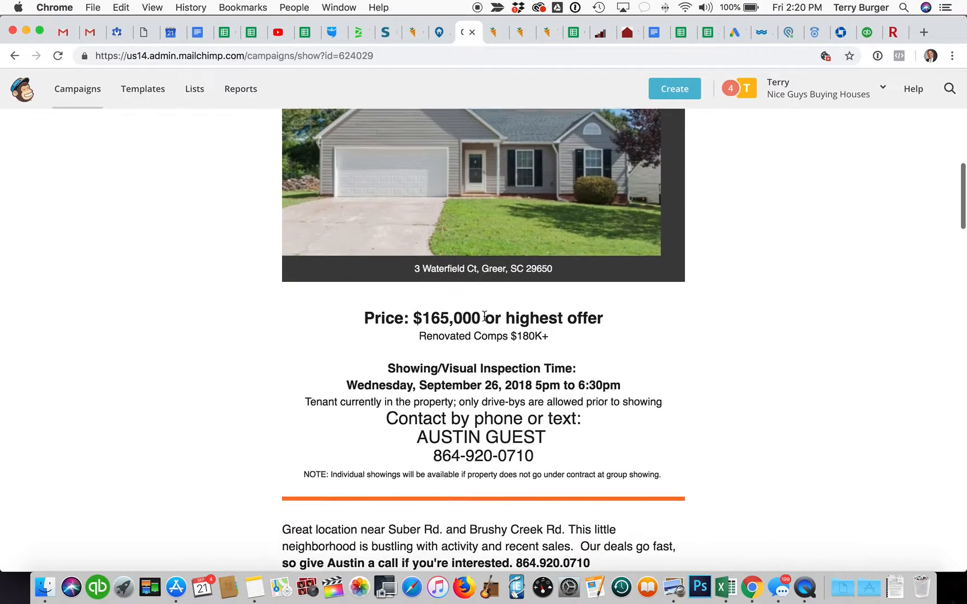
{"action": "scroll", "coordinate": [484, 315], "scroll_direction": "up", "scroll_amount": 10}
{"action": "scroll", "coordinate": [484, 316], "scroll_direction": "down", "scroll_amount": 9}
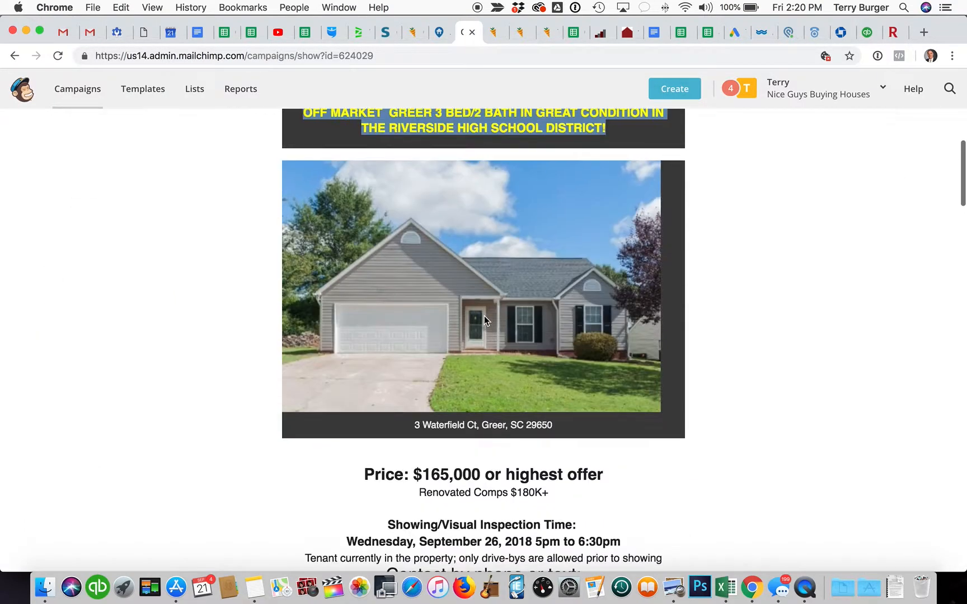
{"action": "scroll", "coordinate": [484, 322], "scroll_direction": "down", "scroll_amount": 10}
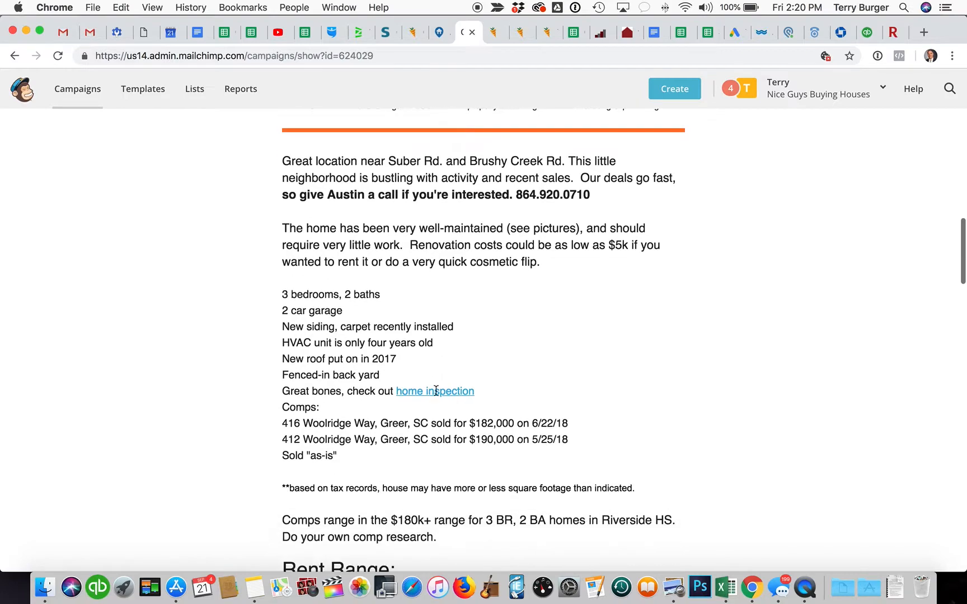
{"action": "left_click_drag", "start_coordinate": [357, 453], "coordinate": [282, 298]}
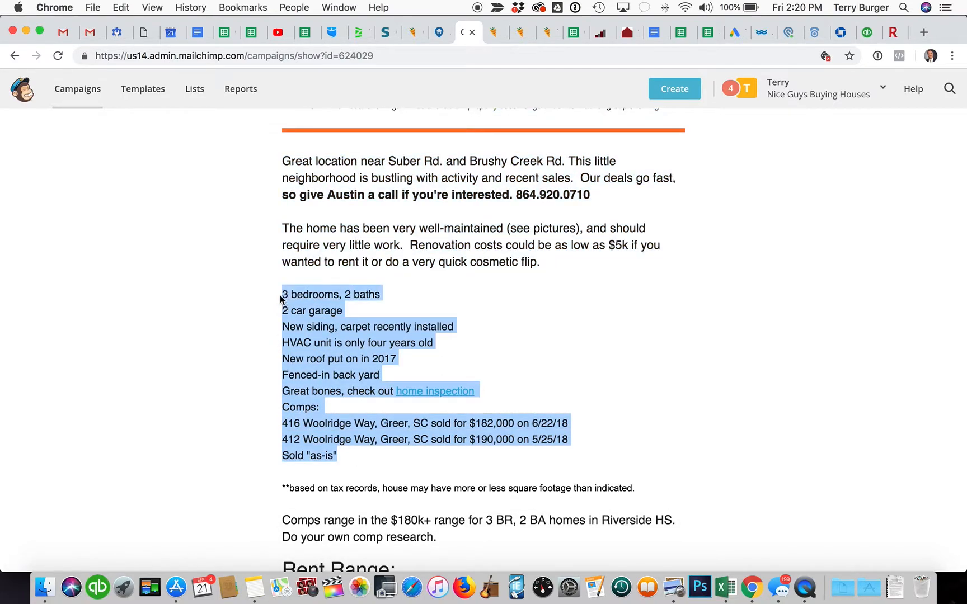
{"action": "left_click", "coordinate": [439, 32]}
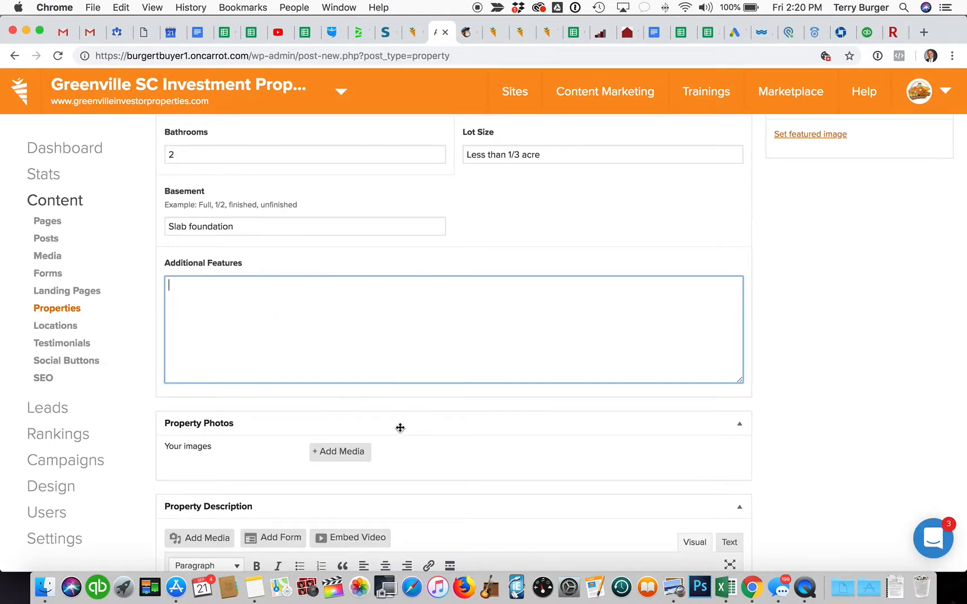
Step: Paste the property details into Additional Features and delete the home inspection line
{"action": "key", "text": "super+v"}
{"action": "scroll", "coordinate": [315, 341], "scroll_direction": "down", "scroll_amount": 1}
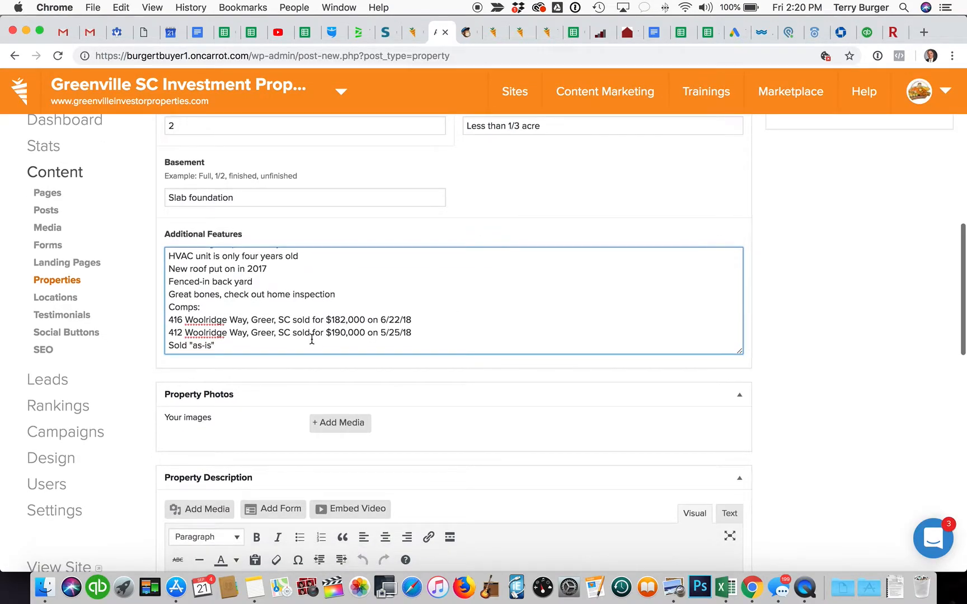
{"action": "scroll", "coordinate": [308, 336], "scroll_direction": "down", "scroll_amount": 1}
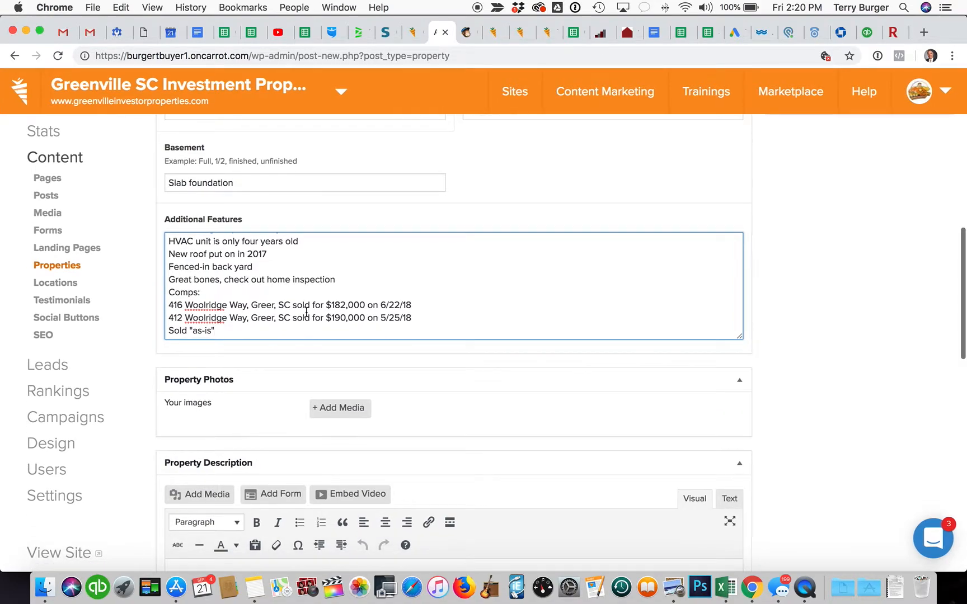
{"action": "left_click_drag", "start_coordinate": [335, 279], "coordinate": [264, 278]}
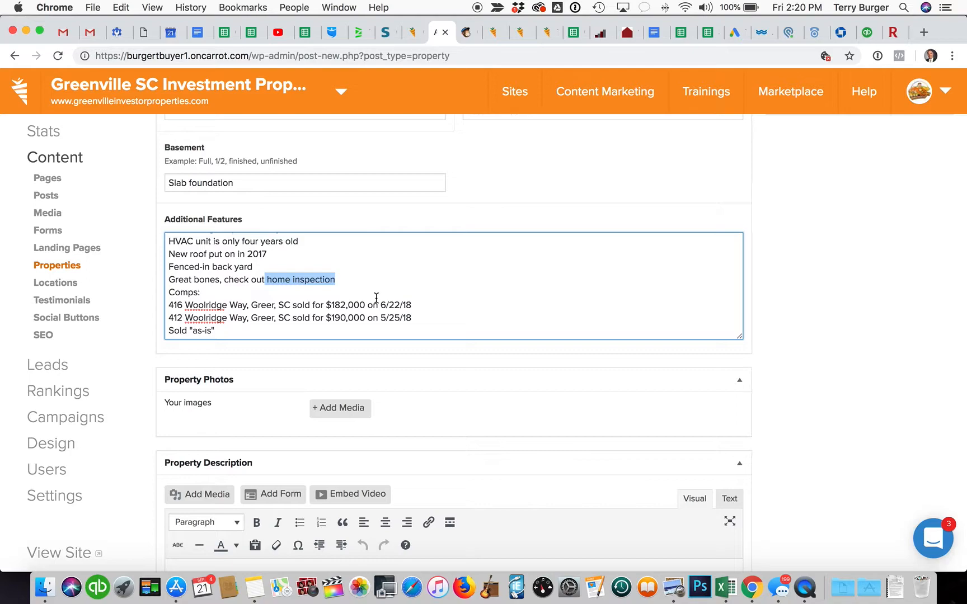
{"action": "scroll", "coordinate": [429, 289], "scroll_direction": "down", "scroll_amount": 3}
{"action": "scroll", "coordinate": [429, 288], "scroll_direction": "up", "scroll_amount": 4}
{"action": "scroll", "coordinate": [429, 289], "scroll_direction": "down", "scroll_amount": 10}
{"action": "scroll", "coordinate": [428, 289], "scroll_direction": "up", "scroll_amount": 10}
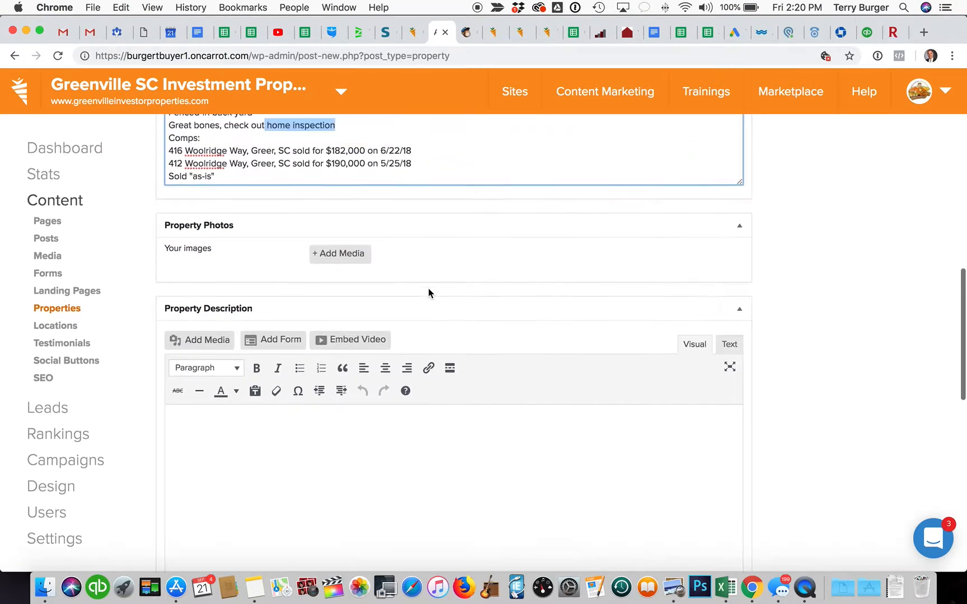
{"action": "left_click", "coordinate": [424, 329]}
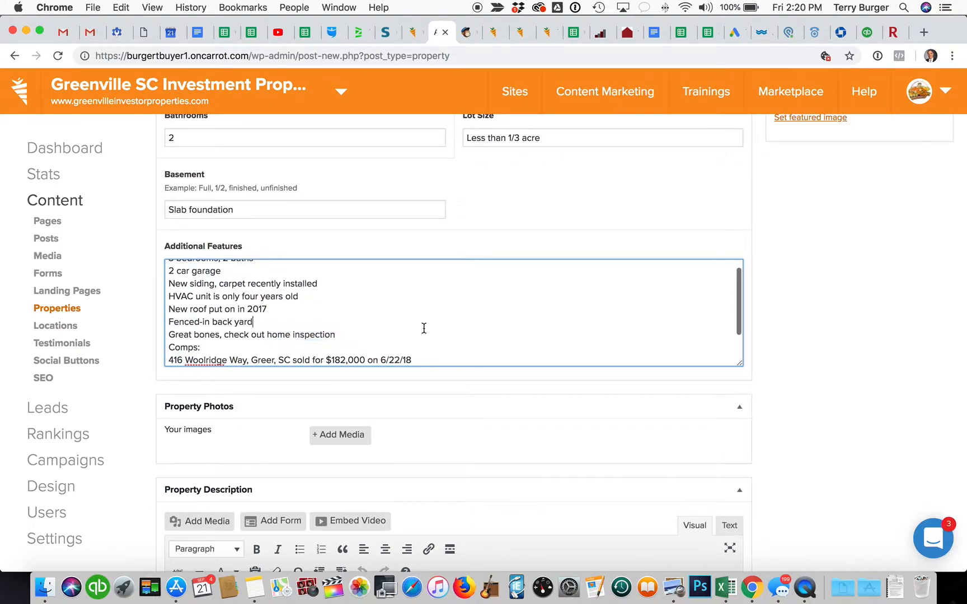
{"action": "double_click", "coordinate": [318, 332]}
{"action": "triple_click", "coordinate": [318, 332]}
{"action": "key", "text": "BackSpace"}
Step: Delete the comps and Sold 'as-is' lines, then open Add Media for Property Photos
{"action": "scroll", "coordinate": [367, 331], "scroll_direction": "down", "scroll_amount": 1}
{"action": "left_click_drag", "start_coordinate": [255, 353], "coordinate": [167, 319]}
{"action": "key", "text": "BackSpace"}
{"action": "scroll", "coordinate": [310, 330], "scroll_direction": "up", "scroll_amount": 2}
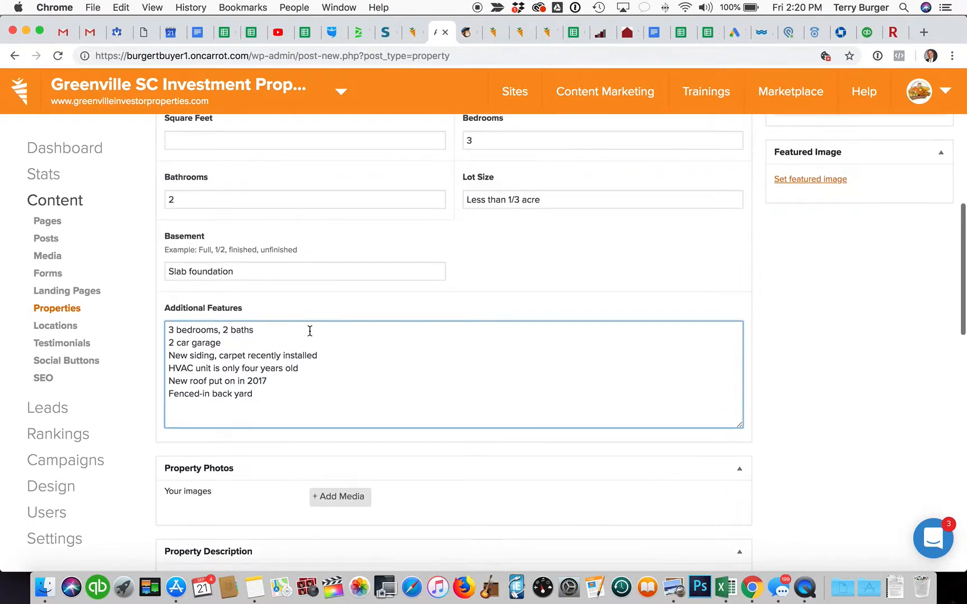
{"action": "scroll", "coordinate": [310, 330], "scroll_direction": "down", "scroll_amount": 3}
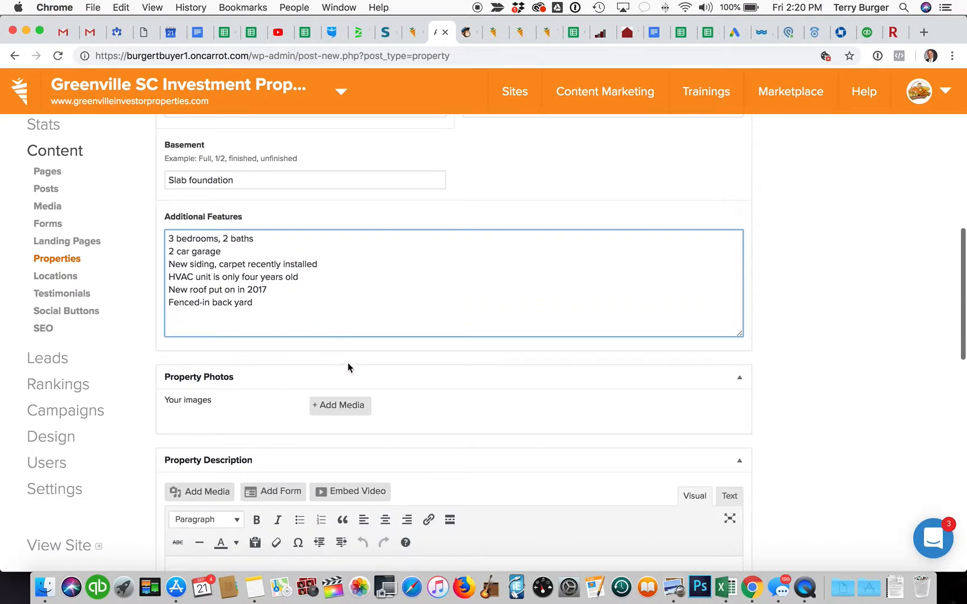
{"action": "scroll", "coordinate": [345, 405], "scroll_direction": "down", "scroll_amount": 2}
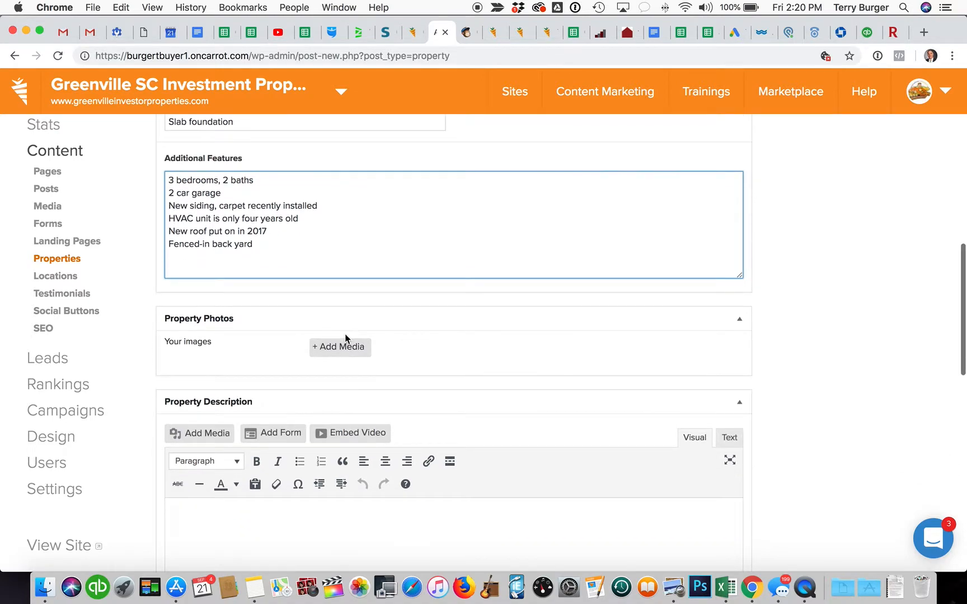
{"action": "left_click", "coordinate": [342, 347]}
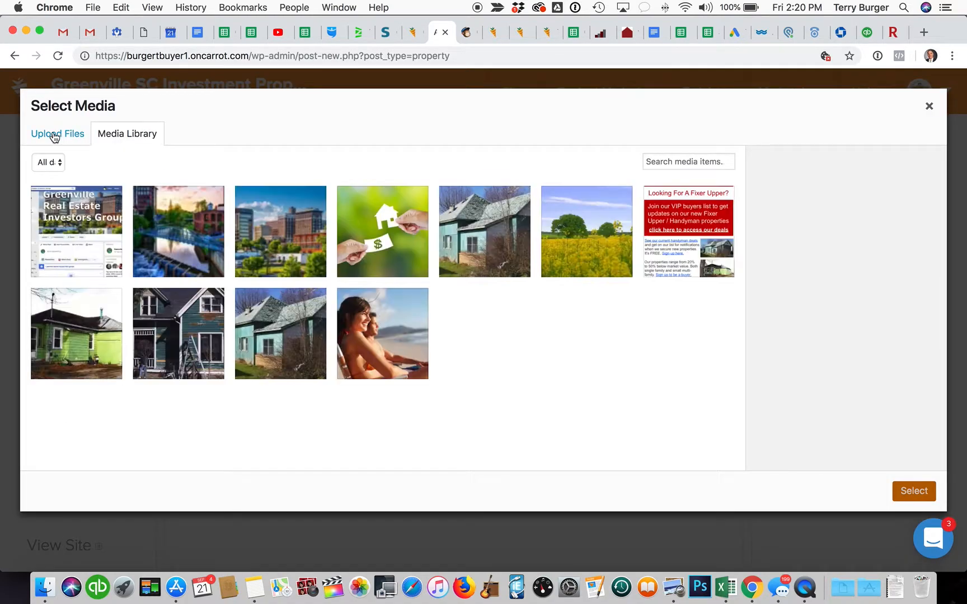
{"action": "left_click", "coordinate": [54, 137]}
{"action": "left_click", "coordinate": [479, 319]}
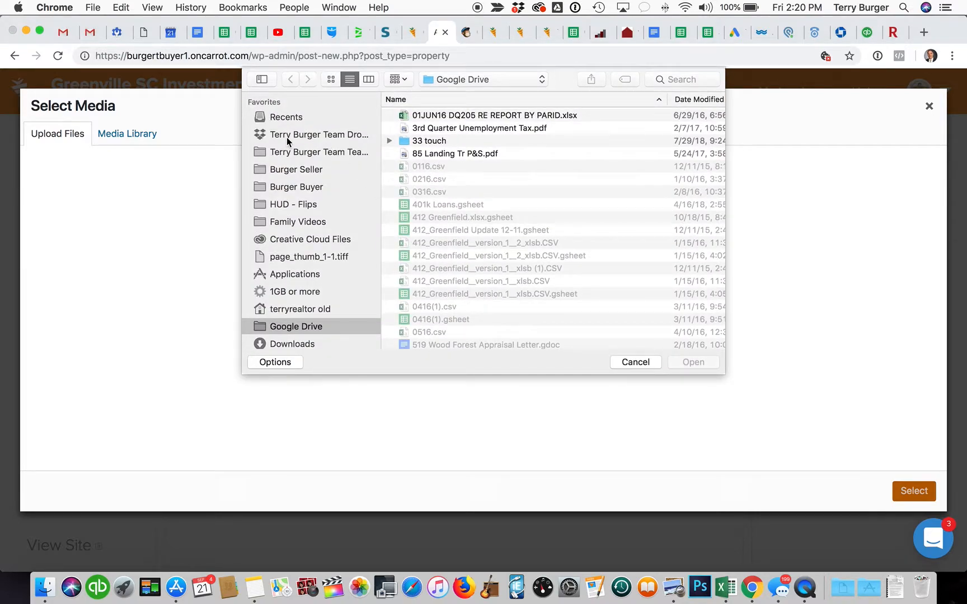
{"action": "left_click", "coordinate": [288, 139]}
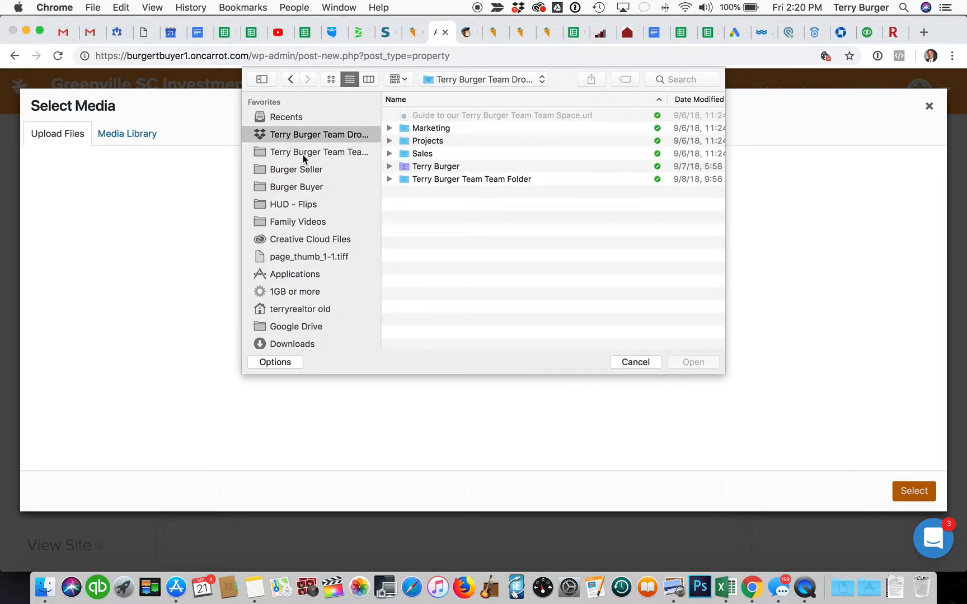
{"action": "double_click", "coordinate": [434, 179]}
{"action": "left_click", "coordinate": [430, 137]}
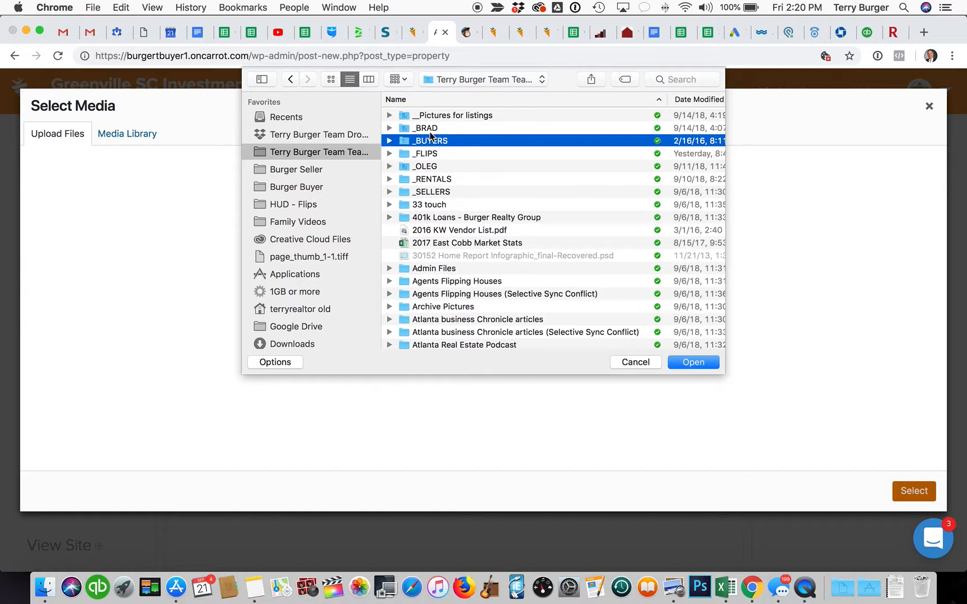
{"action": "double_click", "coordinate": [431, 115]}
{"action": "double_click", "coordinate": [446, 167]}
{"action": "double_click", "coordinate": [448, 116]}
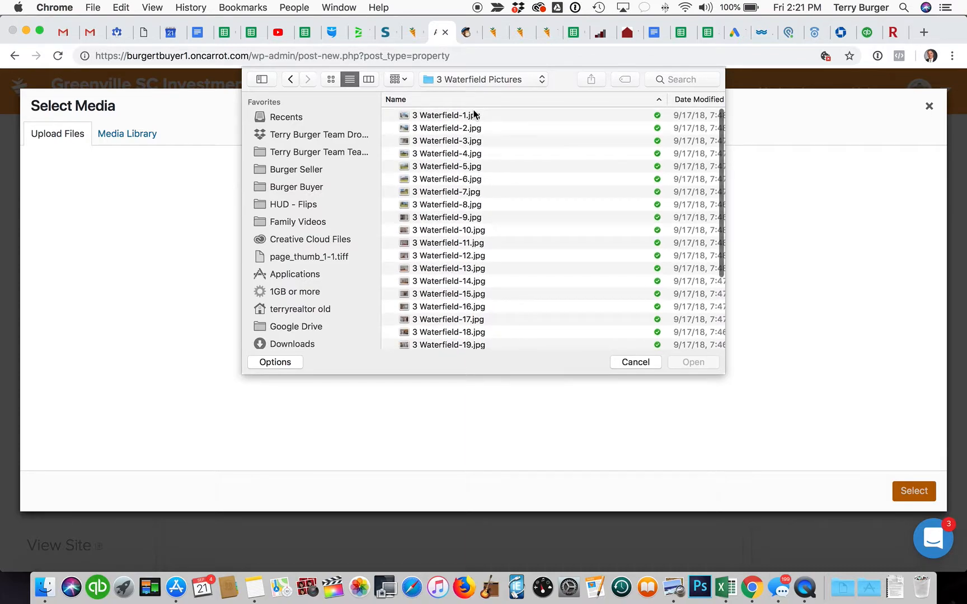
Step: Select all 28 Waterfield photos and upload them to the media library
{"action": "left_click", "coordinate": [473, 115]}
{"action": "scroll", "coordinate": [473, 271], "scroll_direction": "down", "scroll_amount": 5}
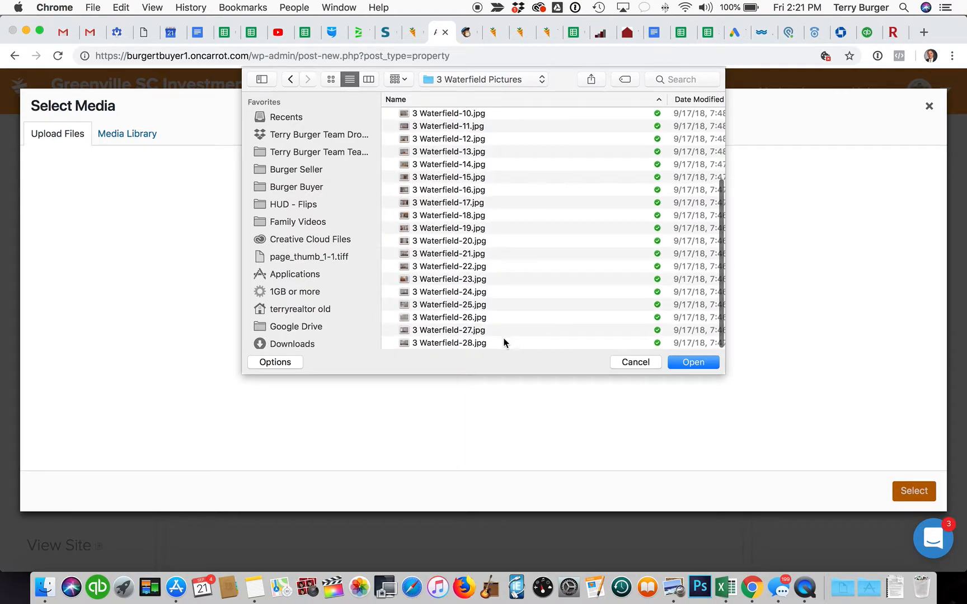
{"action": "left_click", "coordinate": [506, 342], "text": "shift"}
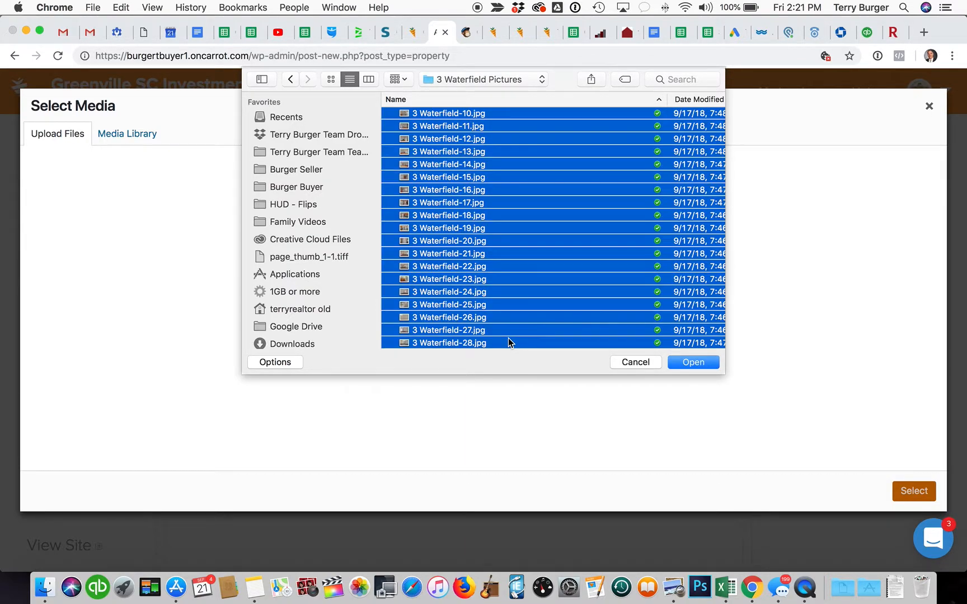
{"action": "left_click", "coordinate": [697, 365]}
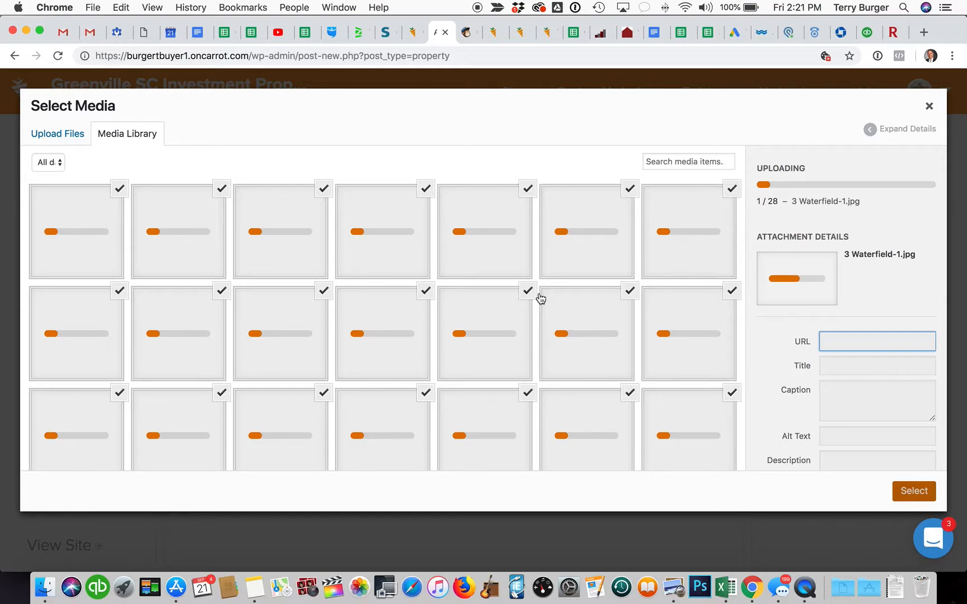
{"action": "left_click", "coordinate": [35, 592]}
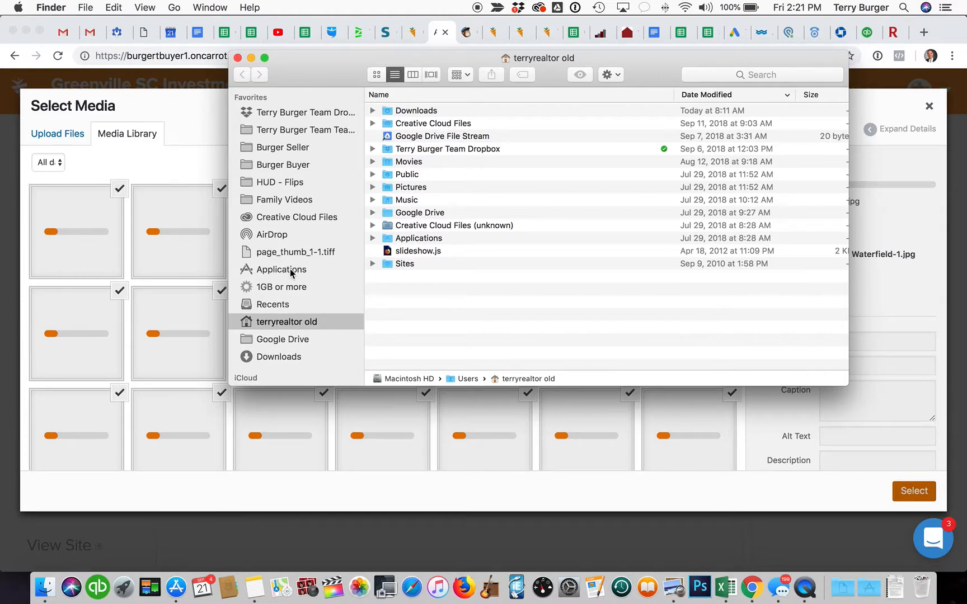
Step: Browse the team shared and Dropbox folders in Finder, then return to the browser while photos upload
{"action": "scroll", "coordinate": [291, 273], "scroll_direction": "down", "scroll_amount": 1}
{"action": "scroll", "coordinate": [292, 274], "scroll_direction": "up", "scroll_amount": 2}
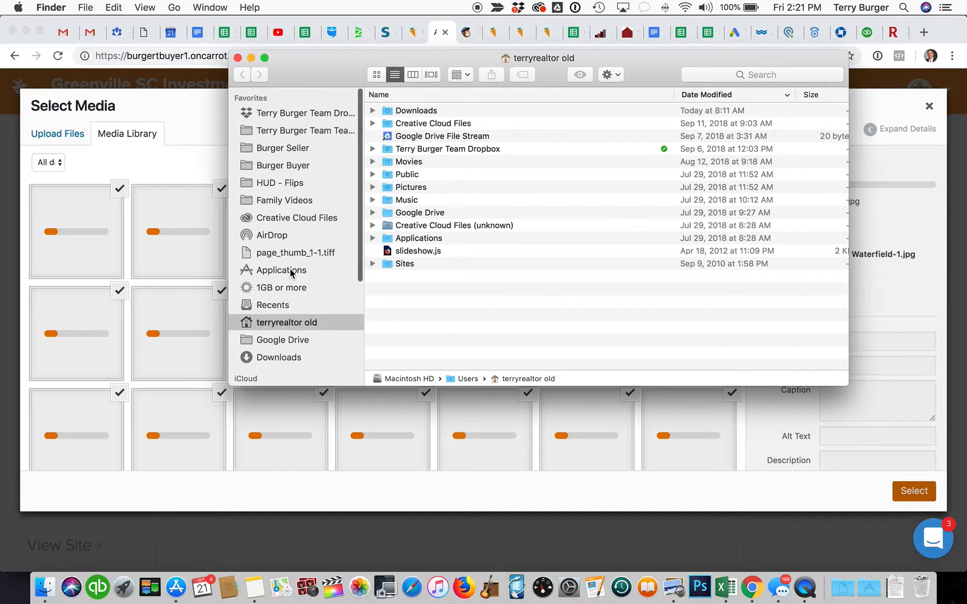
{"action": "left_click", "coordinate": [299, 131]}
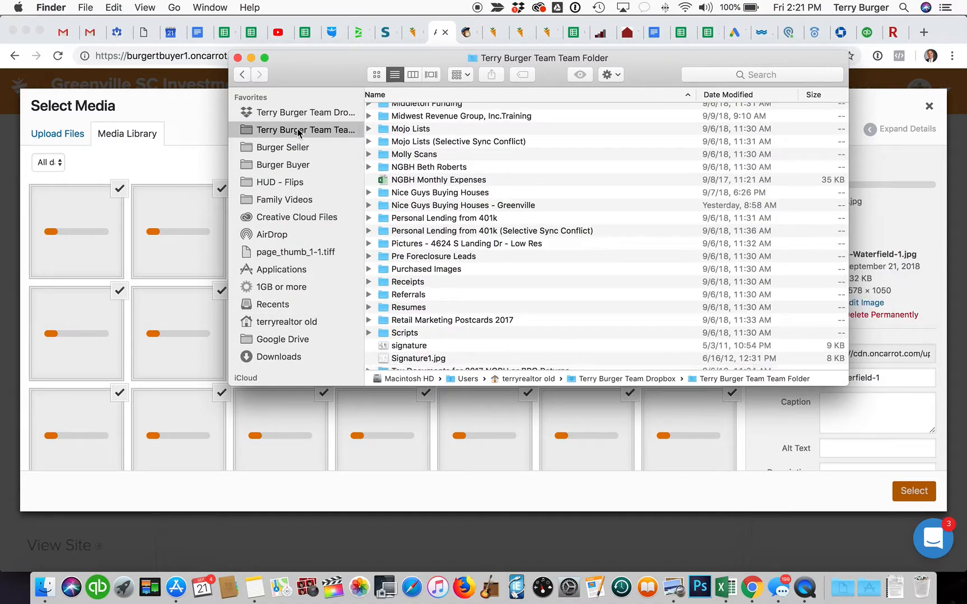
{"action": "left_click", "coordinate": [299, 114]}
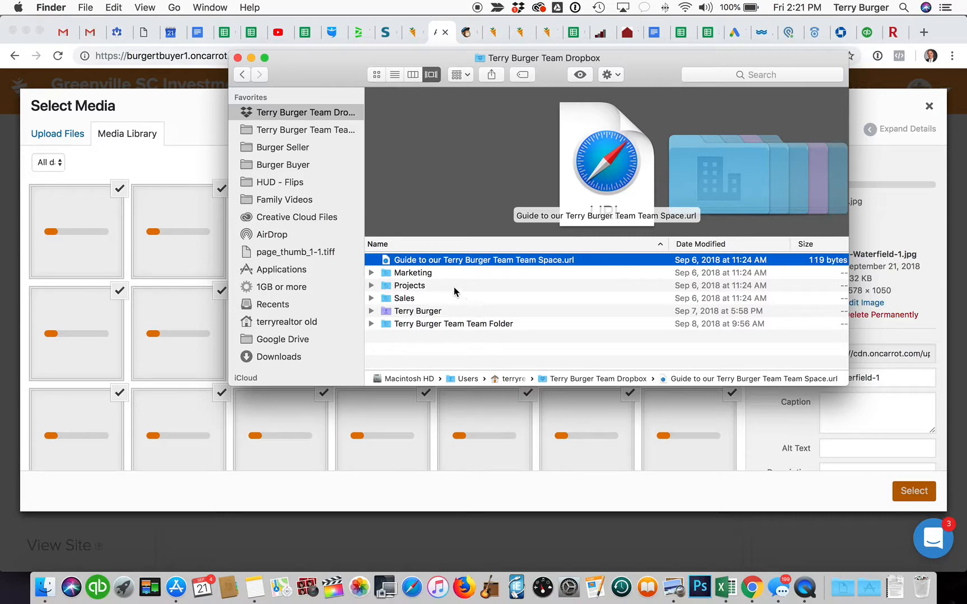
{"action": "left_click", "coordinate": [238, 58]}
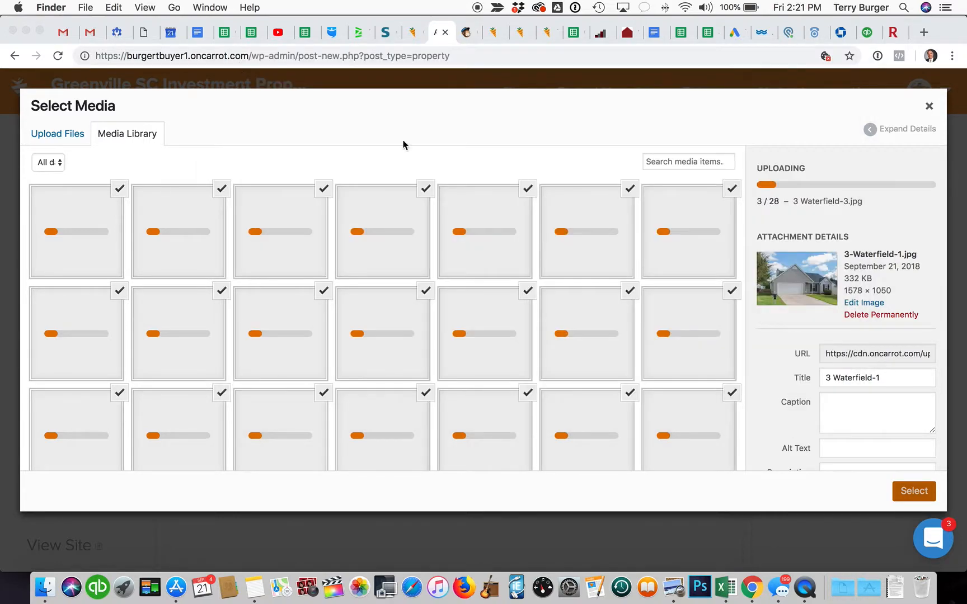
Step: Close the Select Media dialog, scroll to Property Description, and switch to the Mailchimp campaign
{"action": "left_click", "coordinate": [929, 105]}
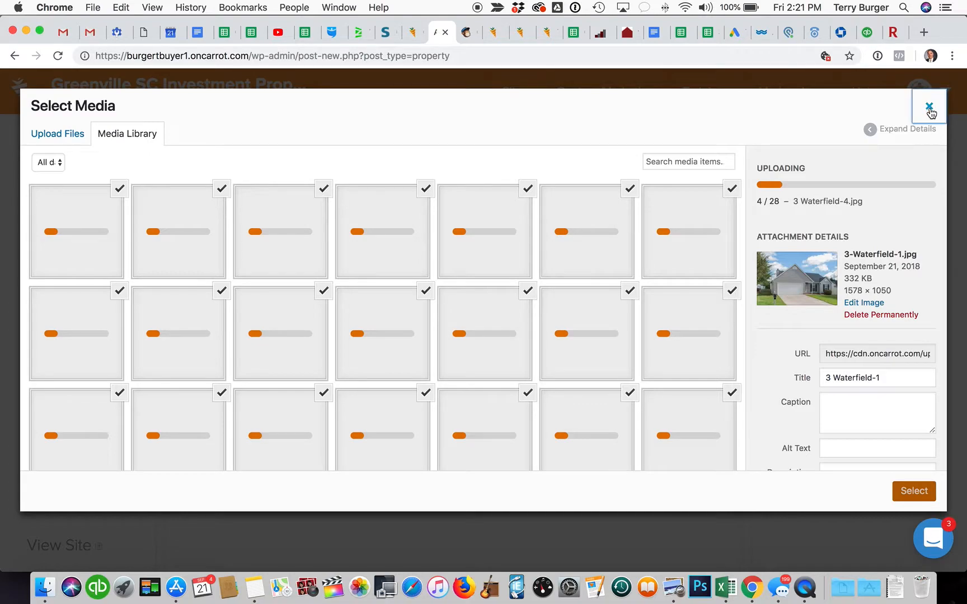
{"action": "left_click", "coordinate": [929, 105]}
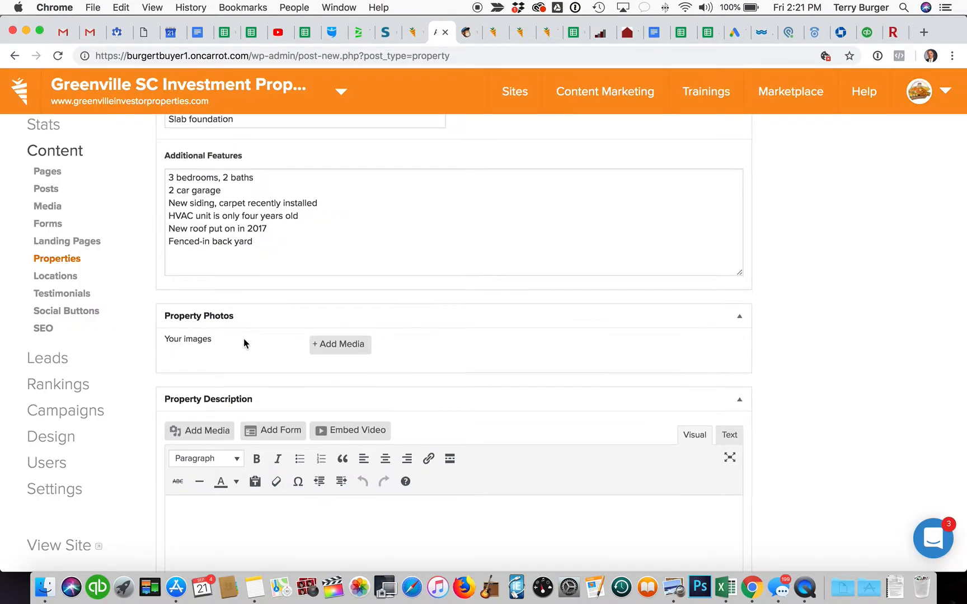
{"action": "scroll", "coordinate": [244, 340], "scroll_direction": "down", "scroll_amount": 2}
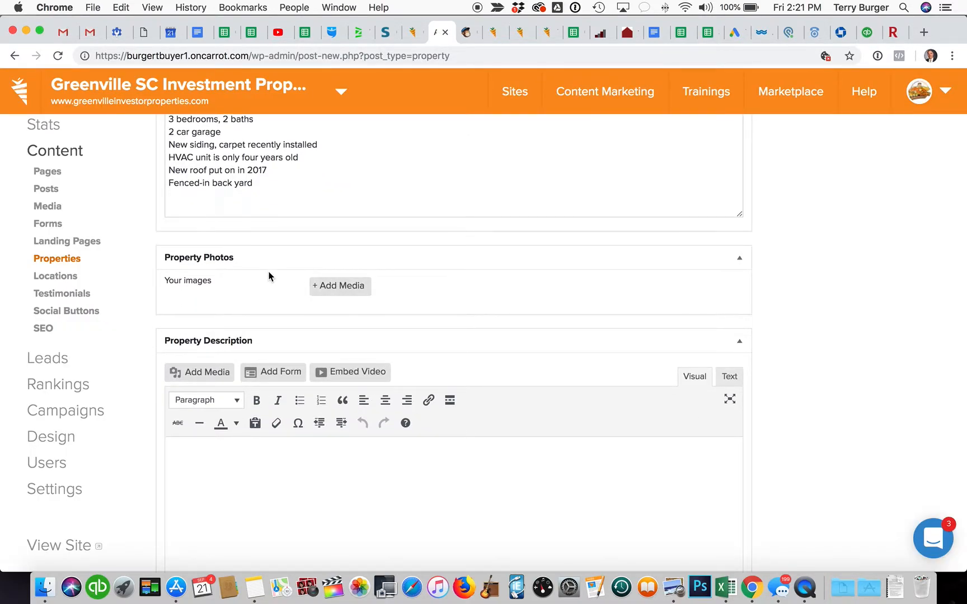
{"action": "scroll", "coordinate": [269, 273], "scroll_direction": "down", "scroll_amount": 3}
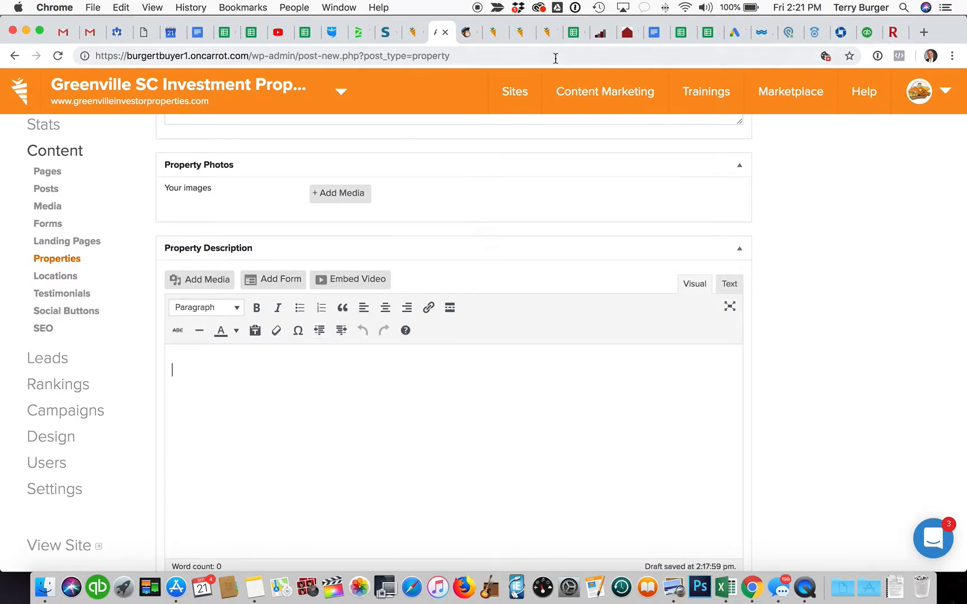
{"action": "left_click", "coordinate": [467, 33]}
{"action": "scroll", "coordinate": [436, 300], "scroll_direction": "down", "scroll_amount": 2}
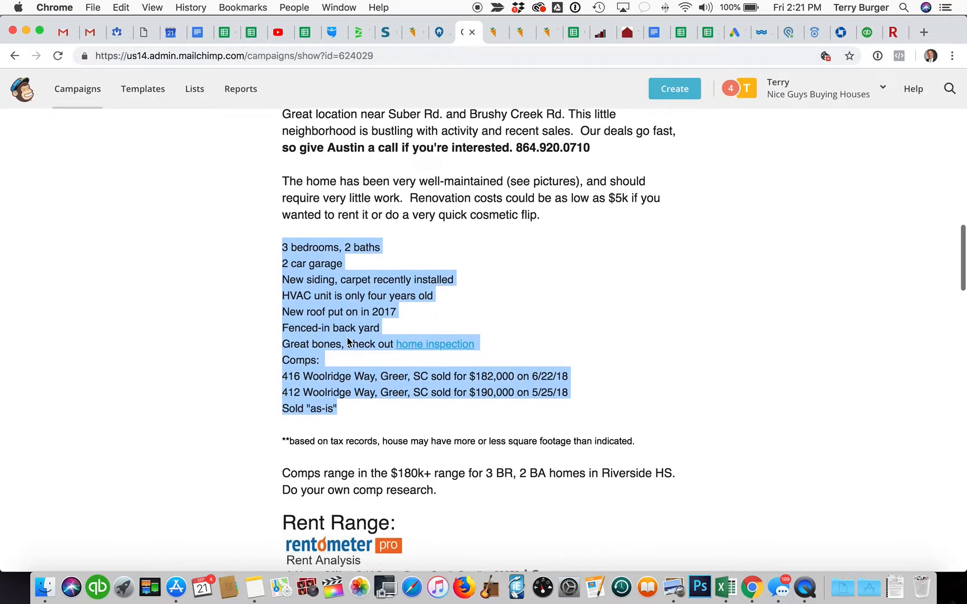
Step: Copy the text from 'Great bones' to 'Do your own comp research.' into Carrot's Property Description
{"action": "left_click", "coordinate": [396, 387]}
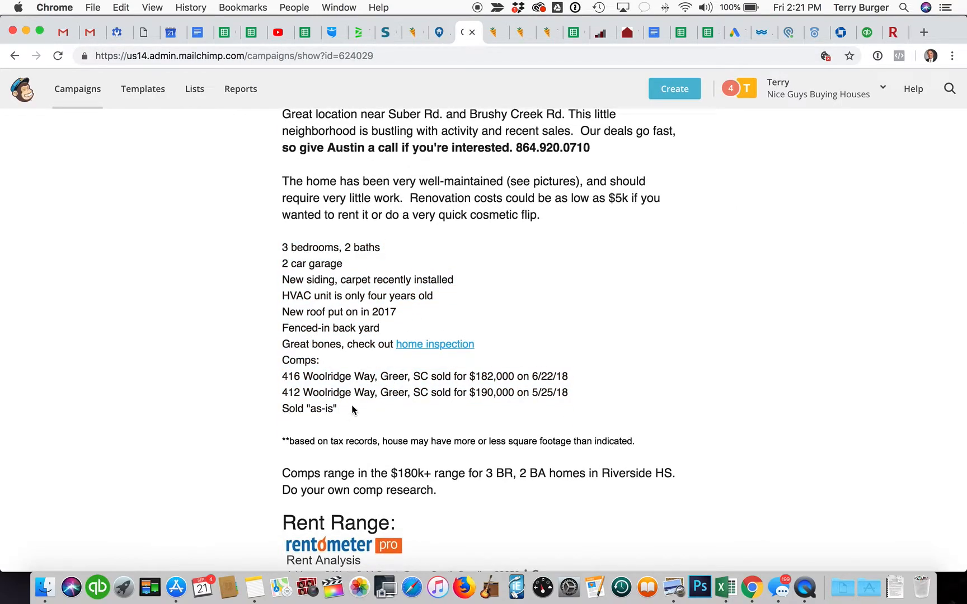
{"action": "left_click_drag", "start_coordinate": [351, 407], "coordinate": [275, 345]}
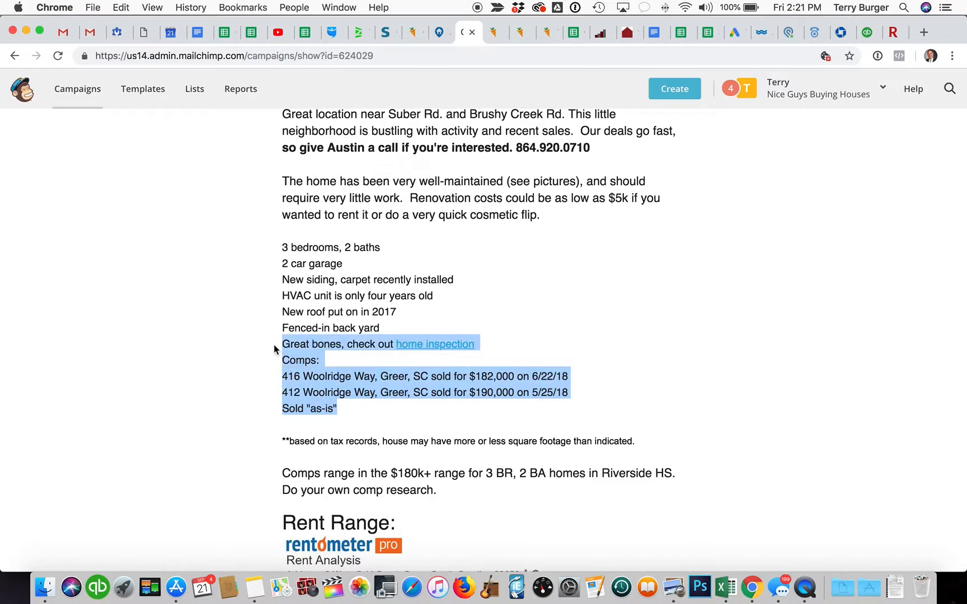
{"action": "scroll", "coordinate": [551, 351], "scroll_direction": "down", "scroll_amount": 1}
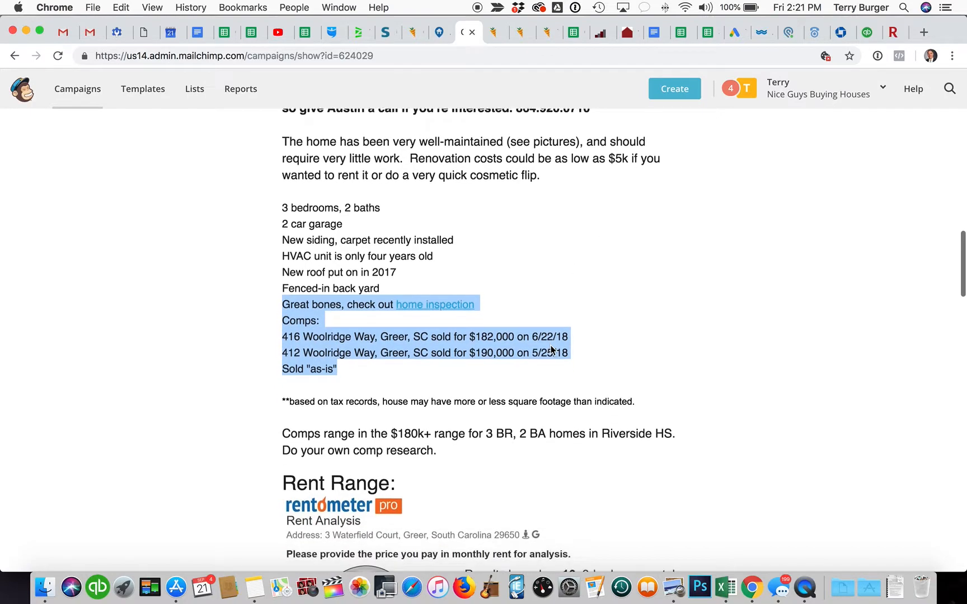
{"action": "left_click", "coordinate": [483, 450]}
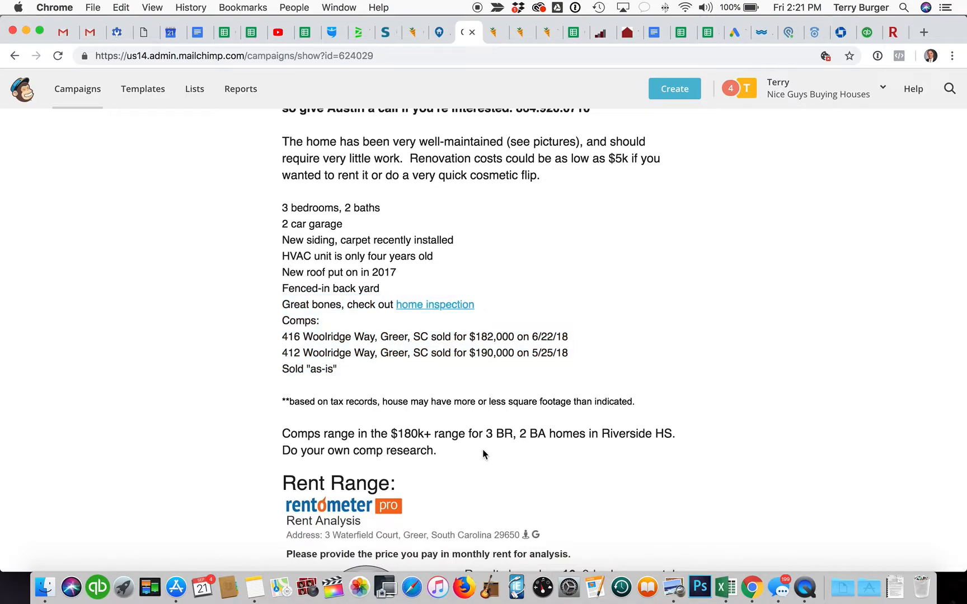
{"action": "left_click_drag", "start_coordinate": [491, 449], "coordinate": [274, 304]}
{"action": "key", "text": "super+c"}
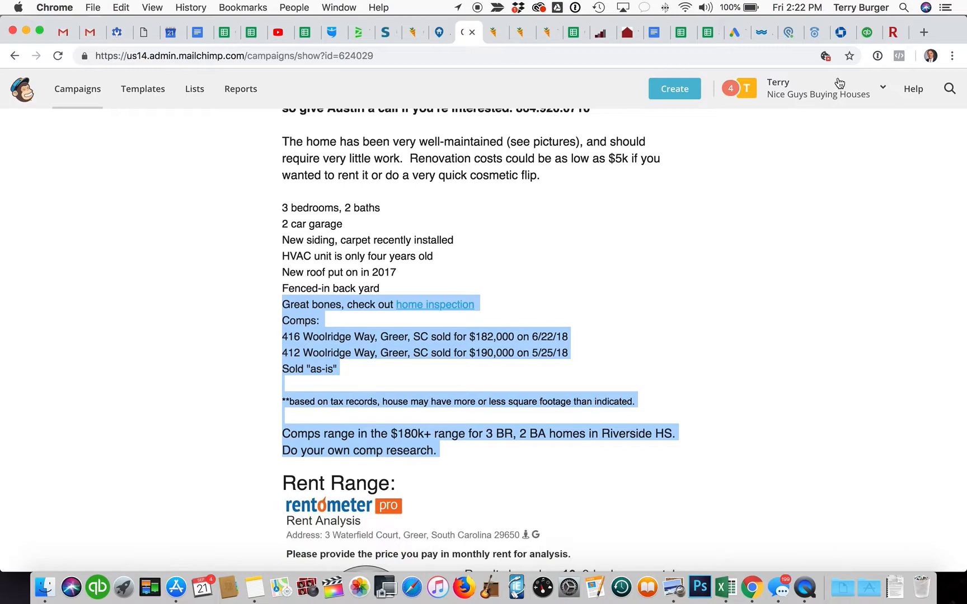
{"action": "left_click", "coordinate": [440, 32]}
{"action": "key", "text": "super+v"}
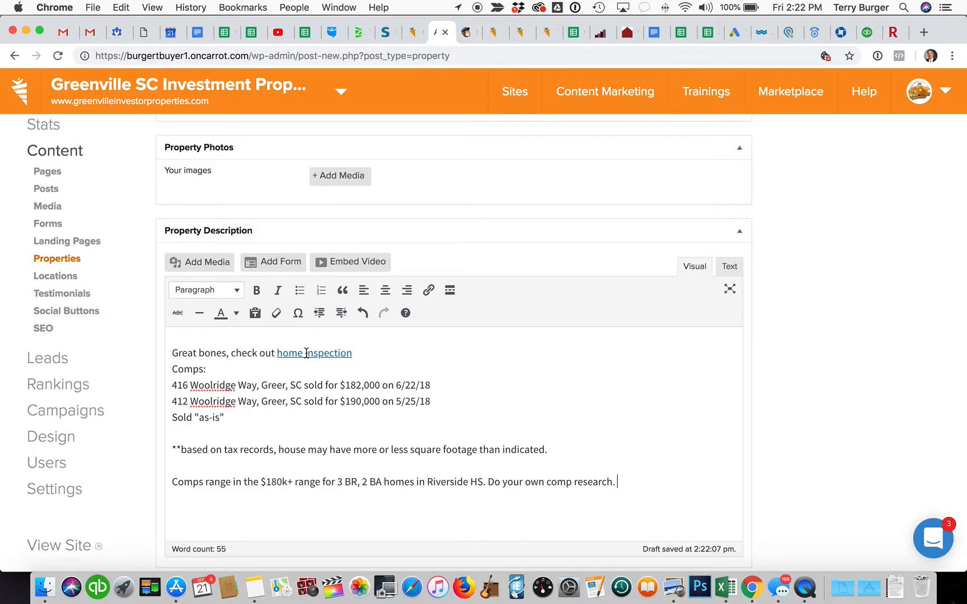
Step: Put a bold 'Neighborhood Comps:' heading on its own line
{"action": "left_click", "coordinate": [173, 369]}
{"action": "key", "text": "Return"}
{"action": "triple_click", "coordinate": [187, 380]}
{"action": "left_click", "coordinate": [257, 290]}
{"action": "left_click", "coordinate": [173, 379]}
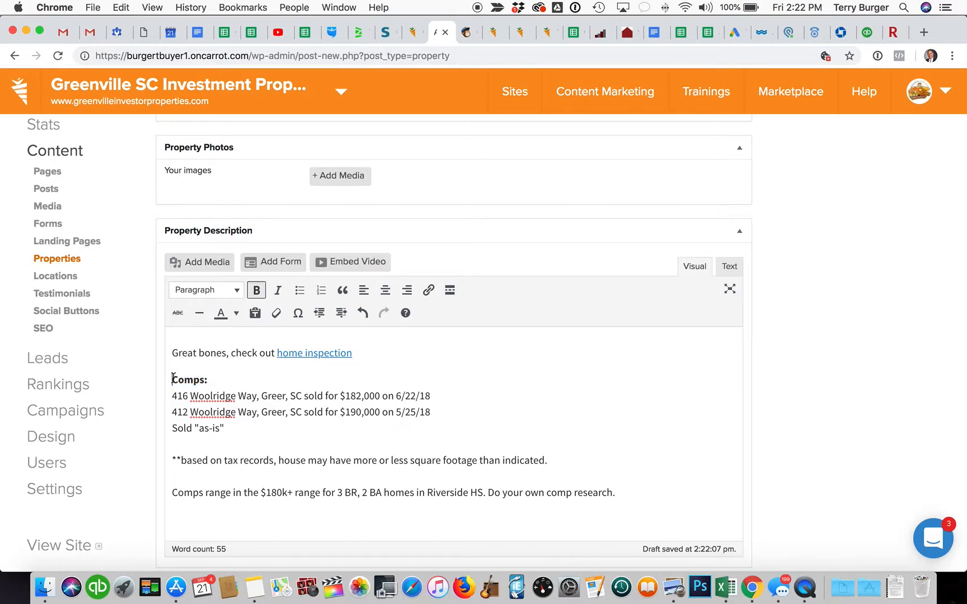
{"action": "type", "text": "Neighborhood"}
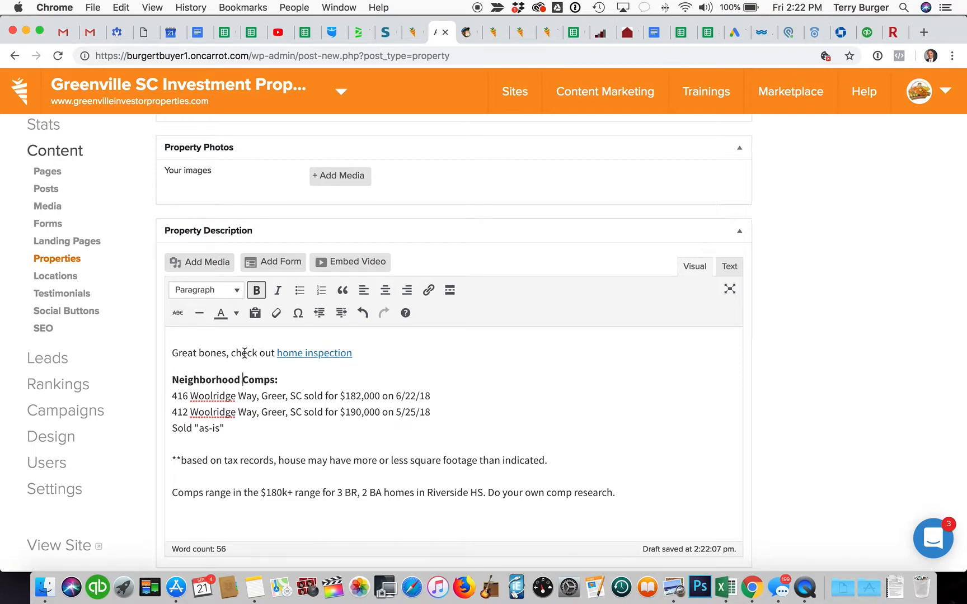
Step: Replace 'Great bones, check out' with a bold 'Home Inspection:' label before the link
{"action": "left_click_drag", "start_coordinate": [252, 352], "coordinate": [174, 356]}
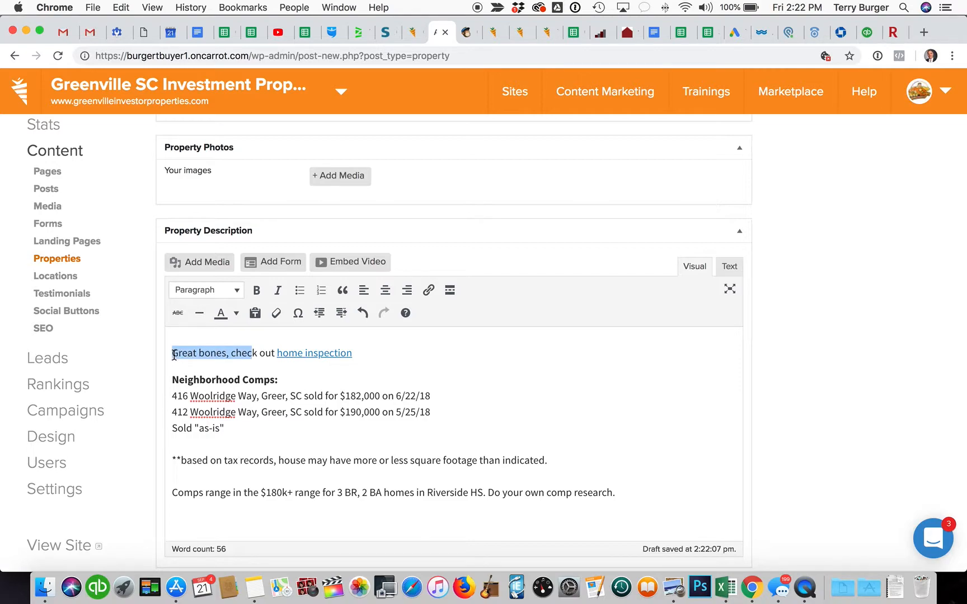
{"action": "type", "text": "Home ins"}
{"action": "key", "text": "BackSpace"}
{"action": "key", "text": "BackSpace"}
{"action": "type", "text": "nsp"}
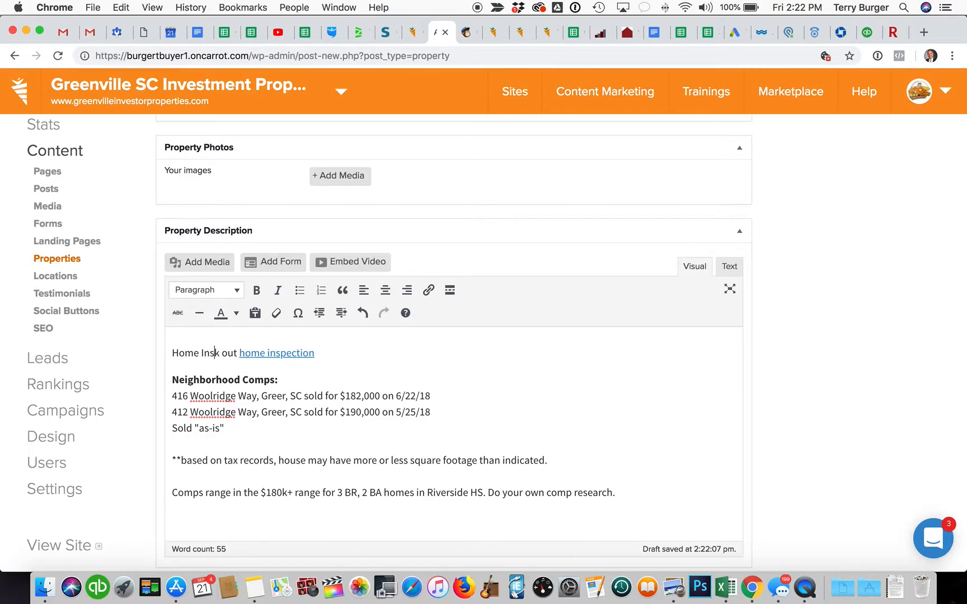
{"action": "type", "text": "ection"}
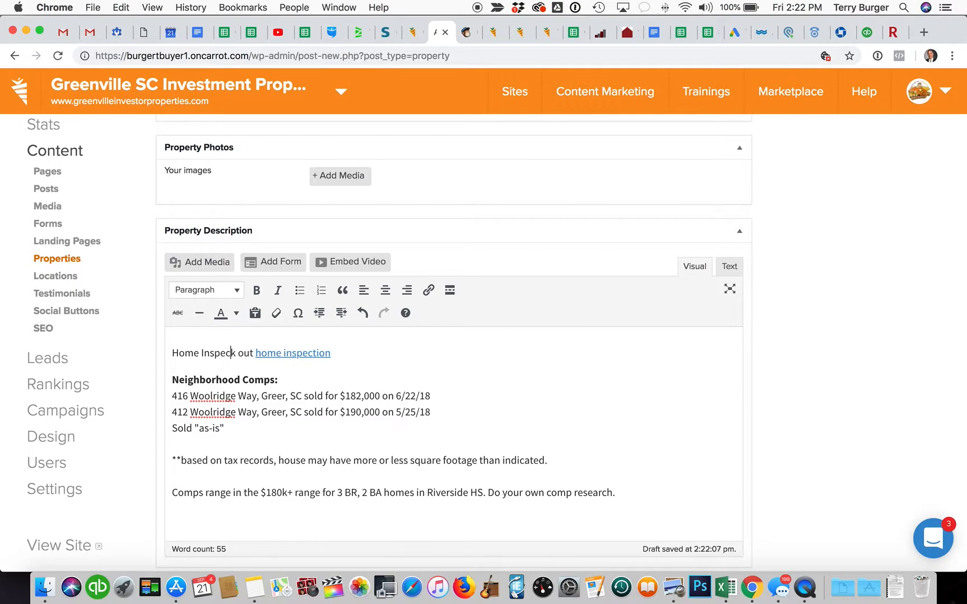
{"action": "key", "text": "BackSpace"}
{"action": "type", "text": ":"}
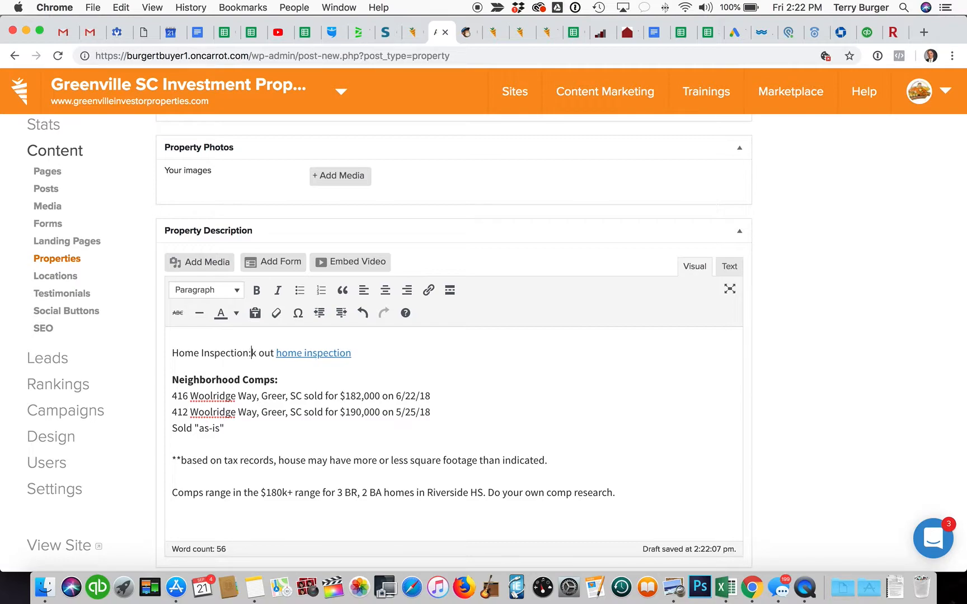
{"action": "left_click_drag", "start_coordinate": [279, 353], "coordinate": [253, 354]}
{"action": "key", "text": "BackSpace"}
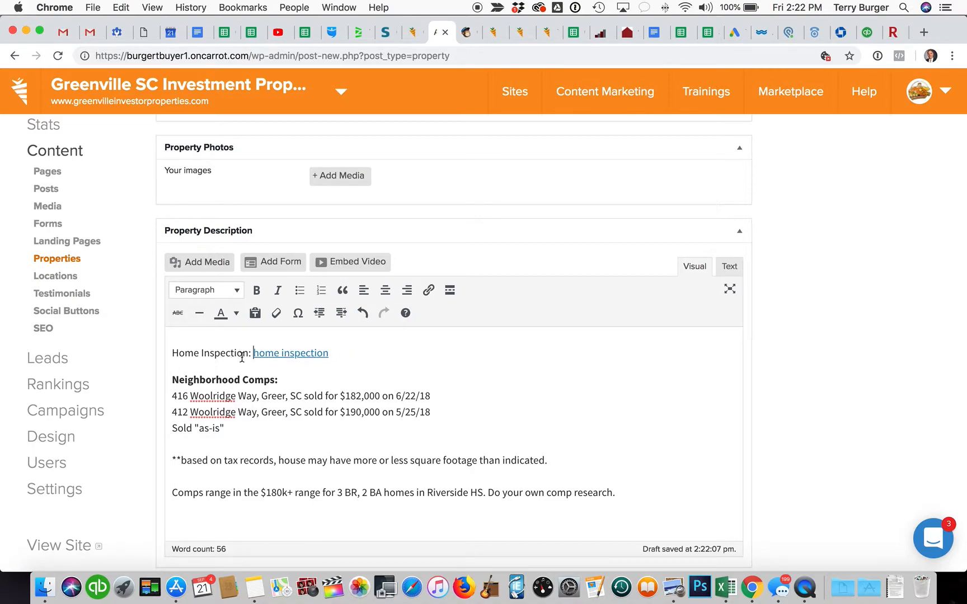
{"action": "left_click_drag", "start_coordinate": [250, 356], "coordinate": [168, 358]}
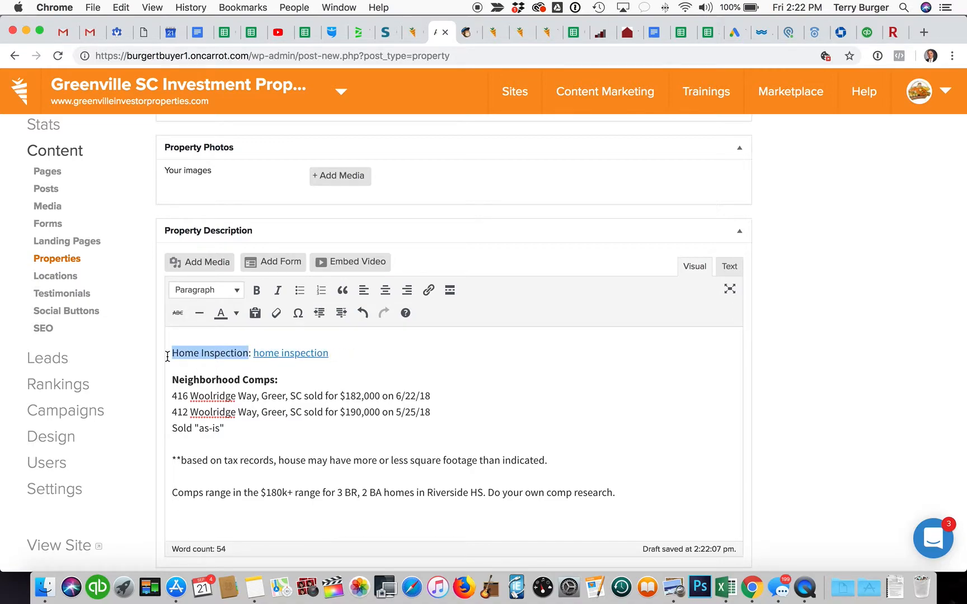
{"action": "left_click", "coordinate": [261, 287]}
{"action": "left_click", "coordinate": [361, 347]}
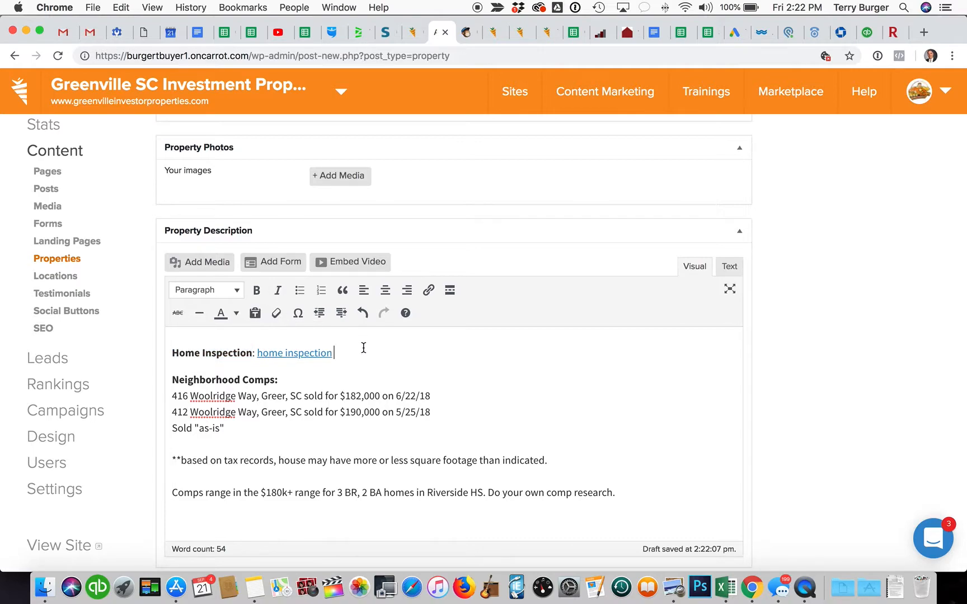
{"action": "left_click", "coordinate": [298, 354]}
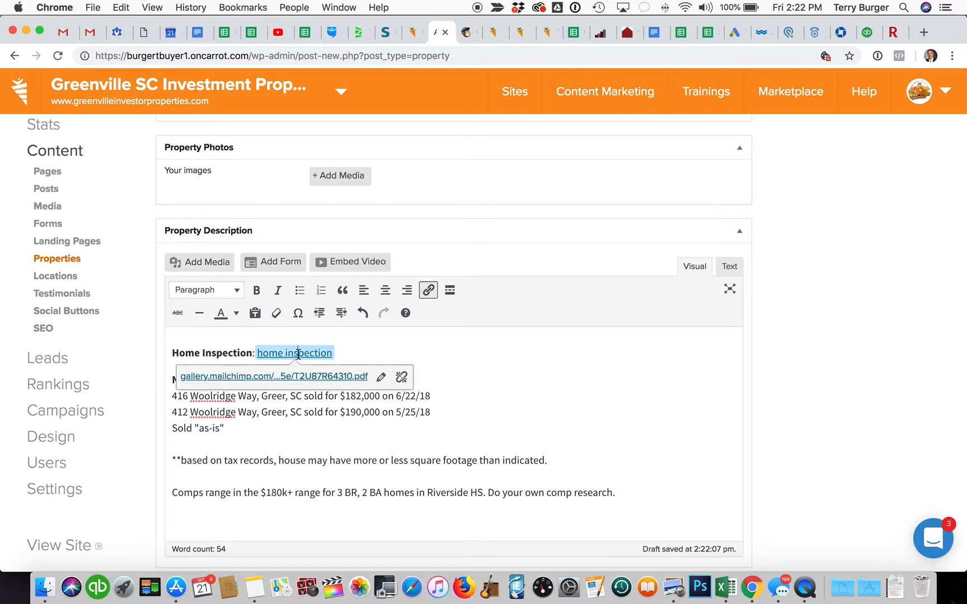
Step: Extend the inspection link text to read 'home inspection click here'
{"action": "left_click", "coordinate": [337, 350]}
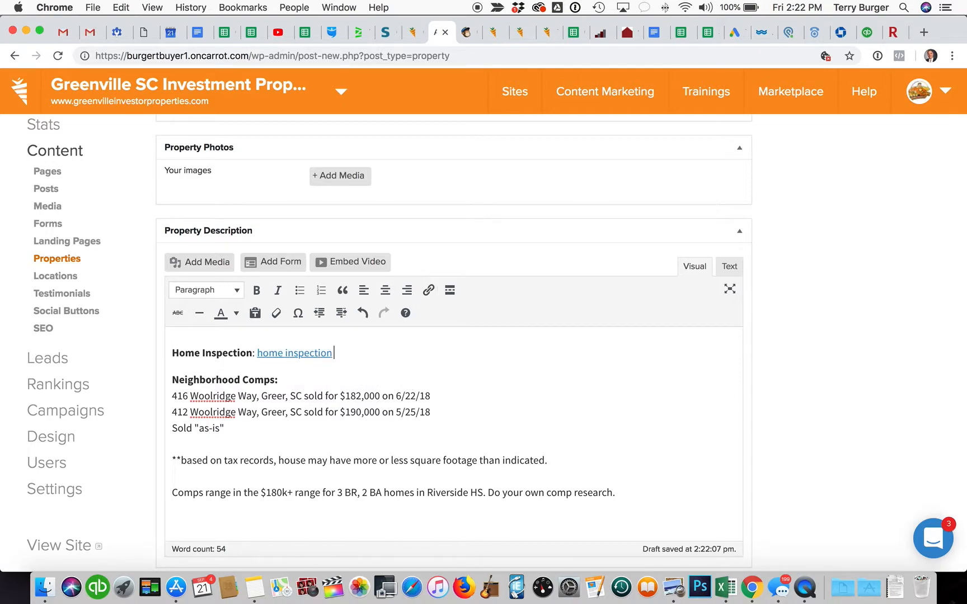
{"action": "key", "text": "BackSpace"}
{"action": "key", "text": "BackSpace"}
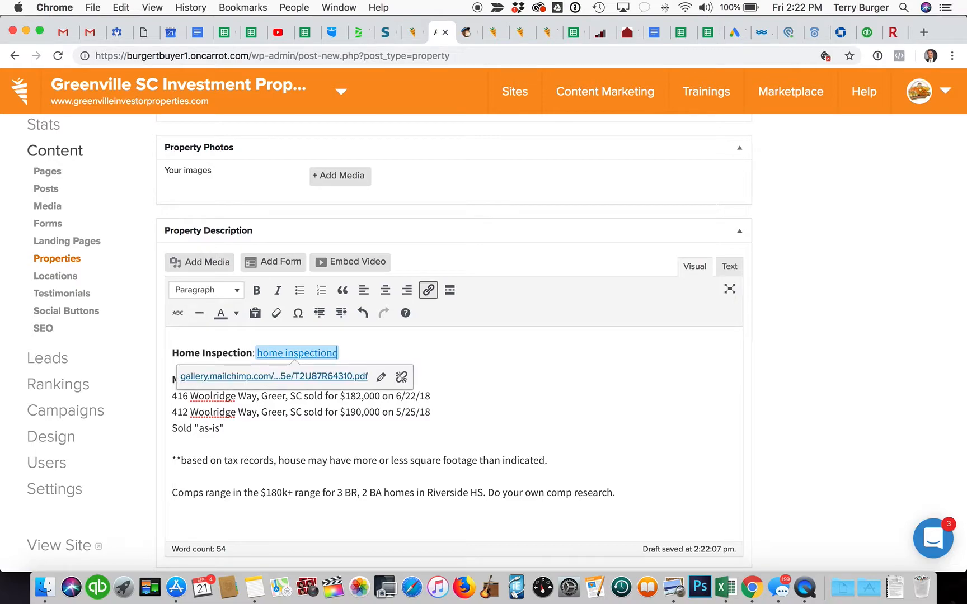
{"action": "type", "text": "click here"}
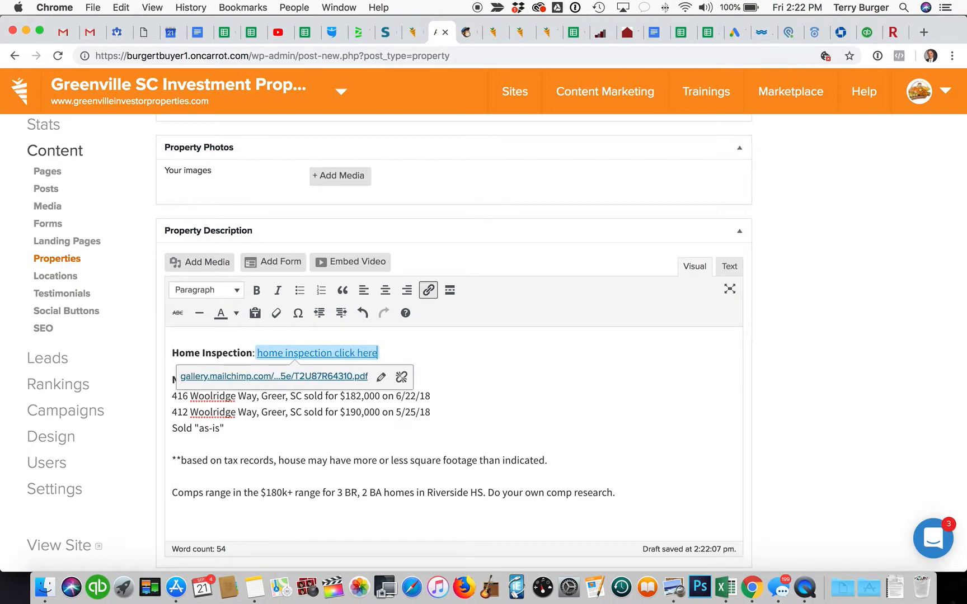
Step: Open the linked inspection-report PDF in a new tab and view it
{"action": "scroll", "coordinate": [451, 425], "scroll_direction": "down", "scroll_amount": 1}
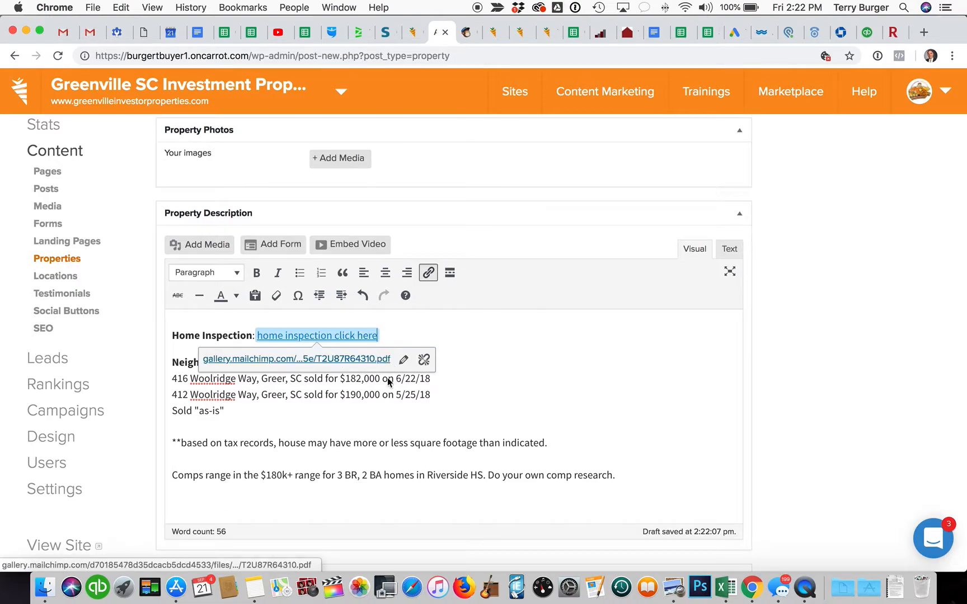
{"action": "left_click", "coordinate": [451, 424]}
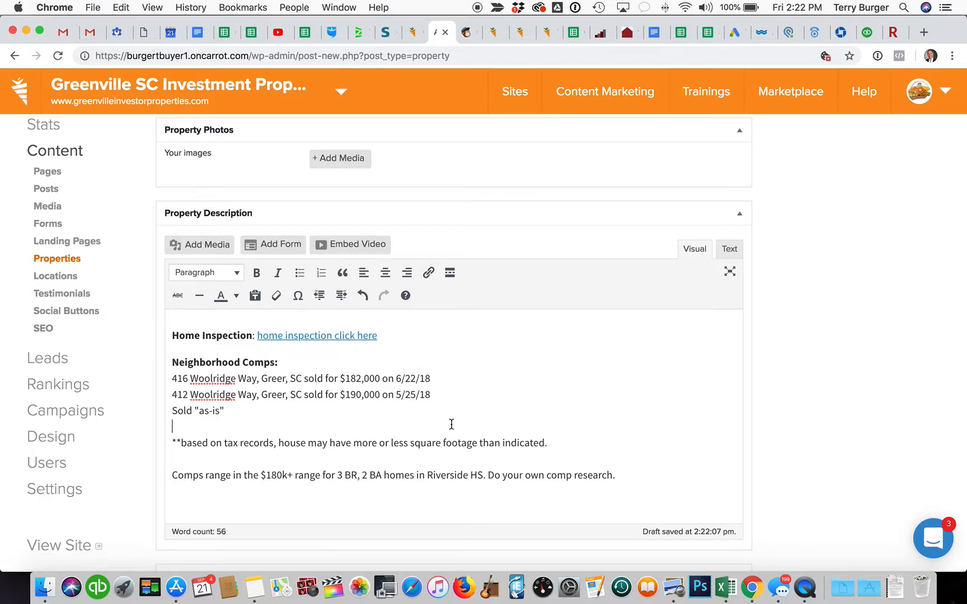
{"action": "left_click", "coordinate": [298, 336]}
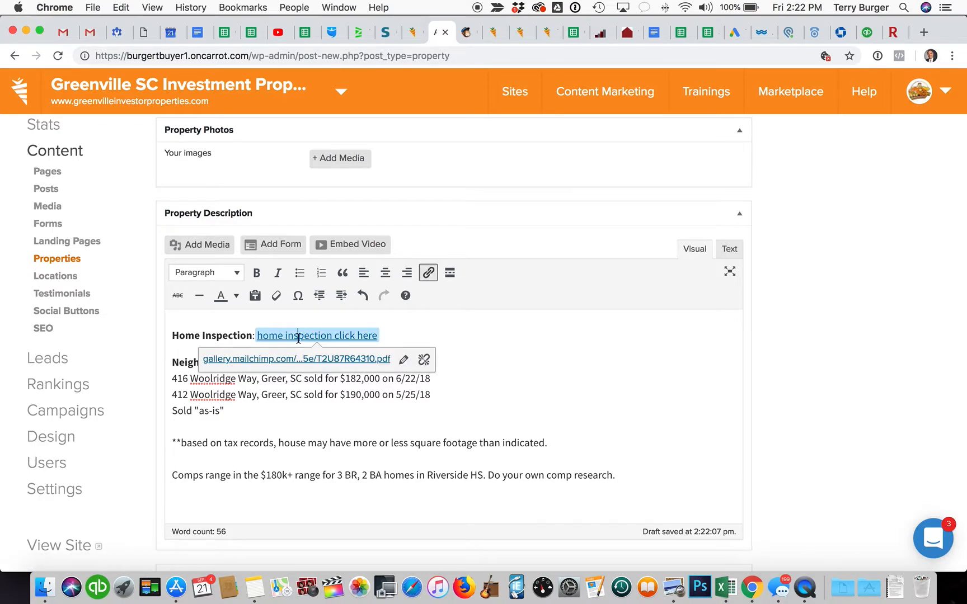
{"action": "right_click", "coordinate": [326, 364]}
{"action": "left_click", "coordinate": [370, 366]}
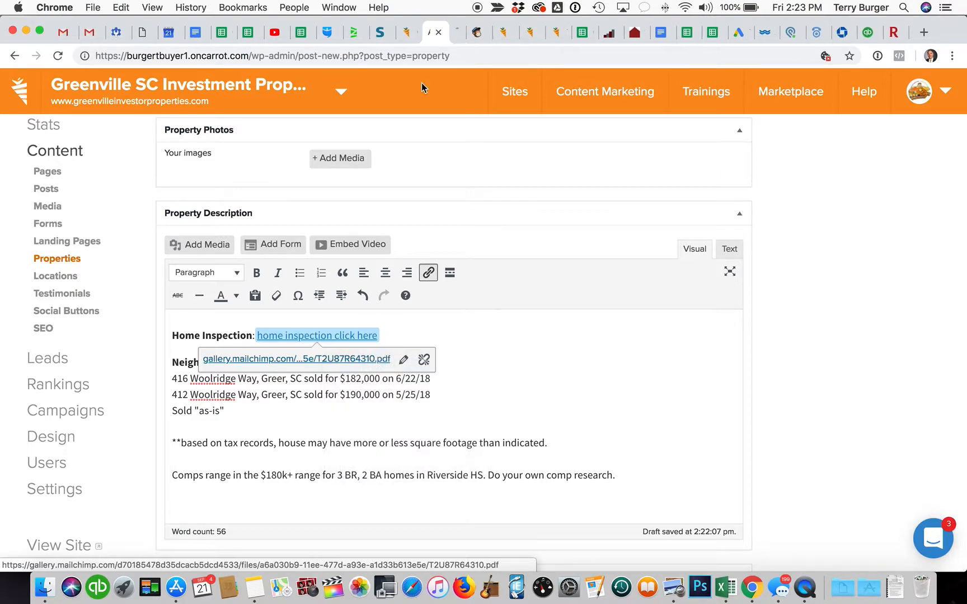
{"action": "left_click", "coordinate": [430, 34]}
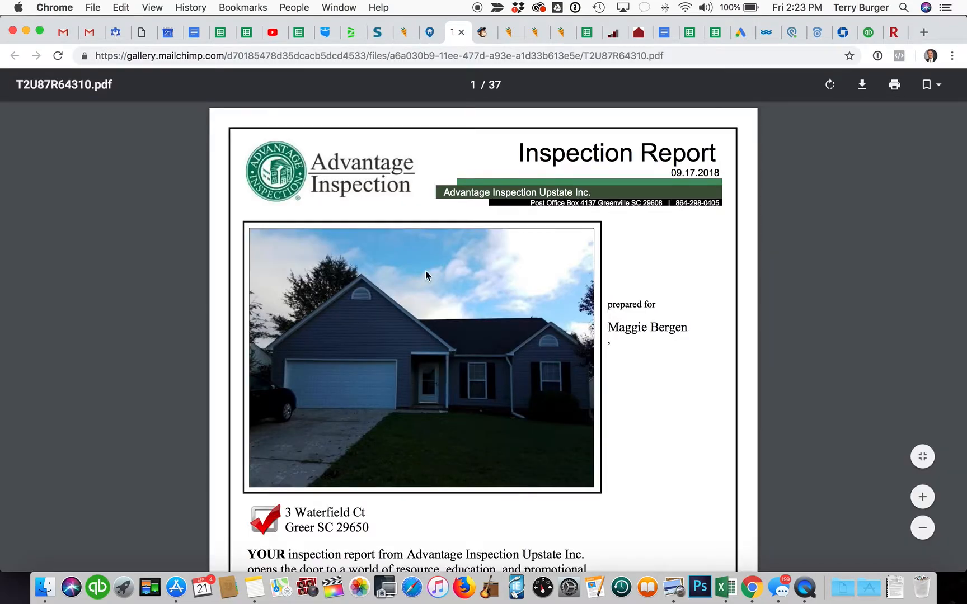
Step: Close the inspection PDF tab and add an empty line below the comps paragraph
{"action": "scroll", "coordinate": [427, 274], "scroll_direction": "down", "scroll_amount": 10}
{"action": "scroll", "coordinate": [427, 274], "scroll_direction": "down", "scroll_amount": 20}
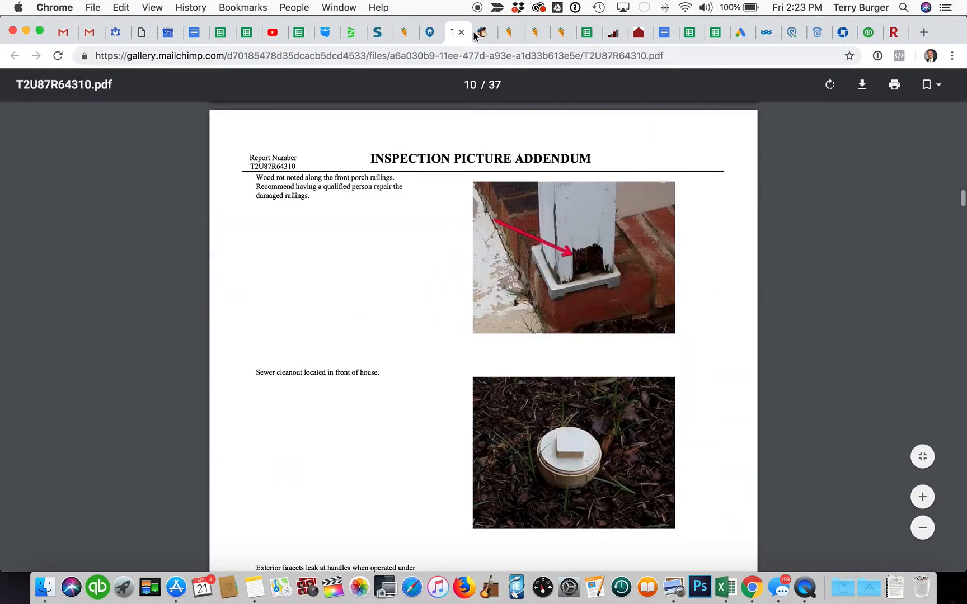
{"action": "left_click", "coordinate": [461, 32]}
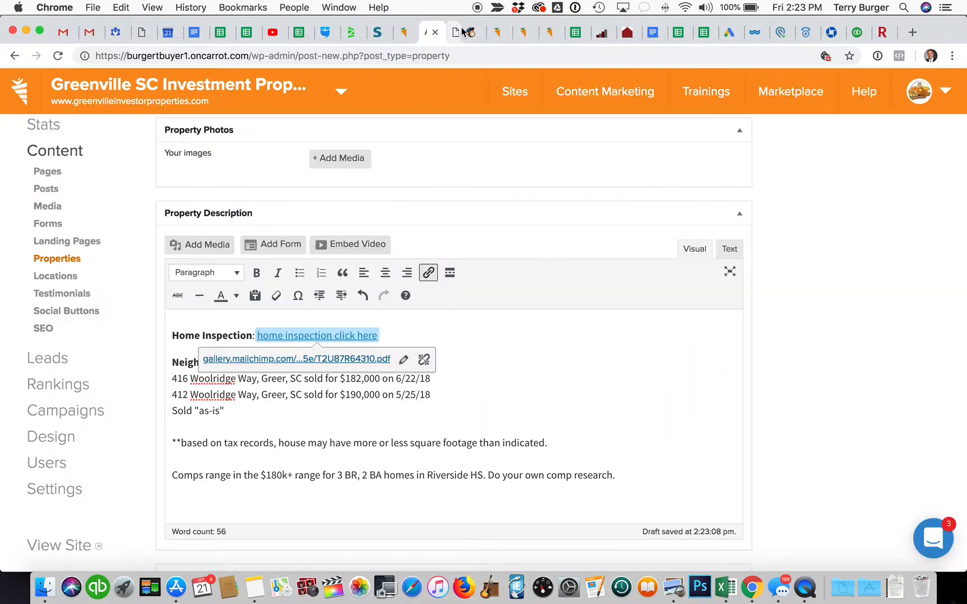
{"action": "left_click", "coordinate": [532, 425]}
{"action": "scroll", "coordinate": [460, 442], "scroll_direction": "down", "scroll_amount": 3}
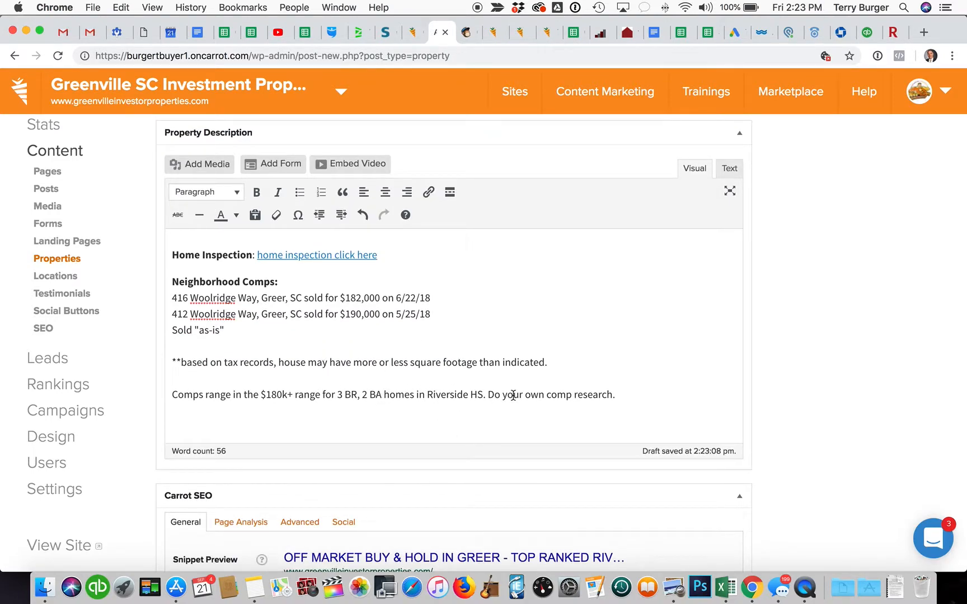
{"action": "scroll", "coordinate": [365, 404], "scroll_direction": "down", "scroll_amount": 4}
{"action": "scroll", "coordinate": [364, 404], "scroll_direction": "up", "scroll_amount": 5}
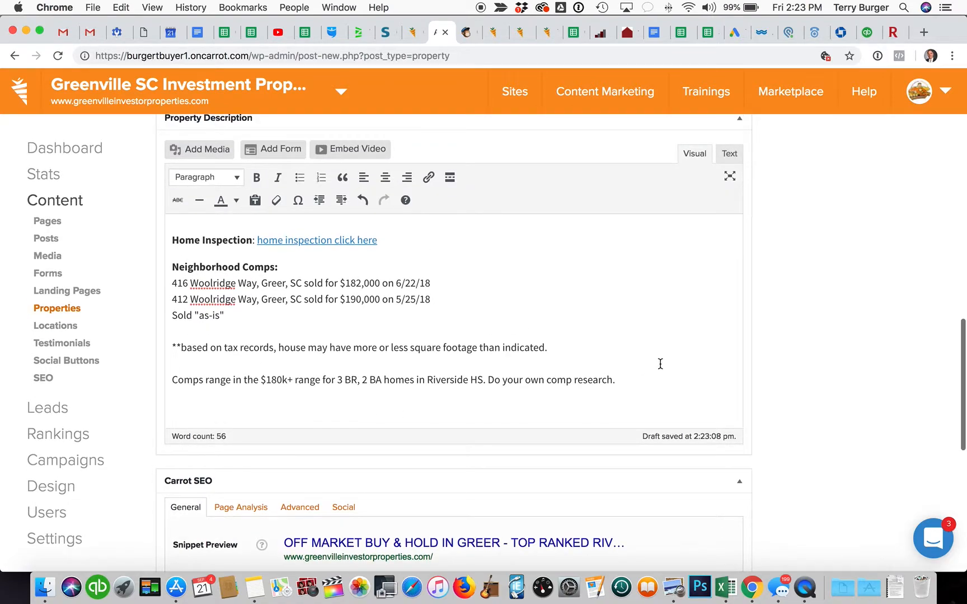
{"action": "key", "text": "Return"}
{"action": "key", "text": "Return"}
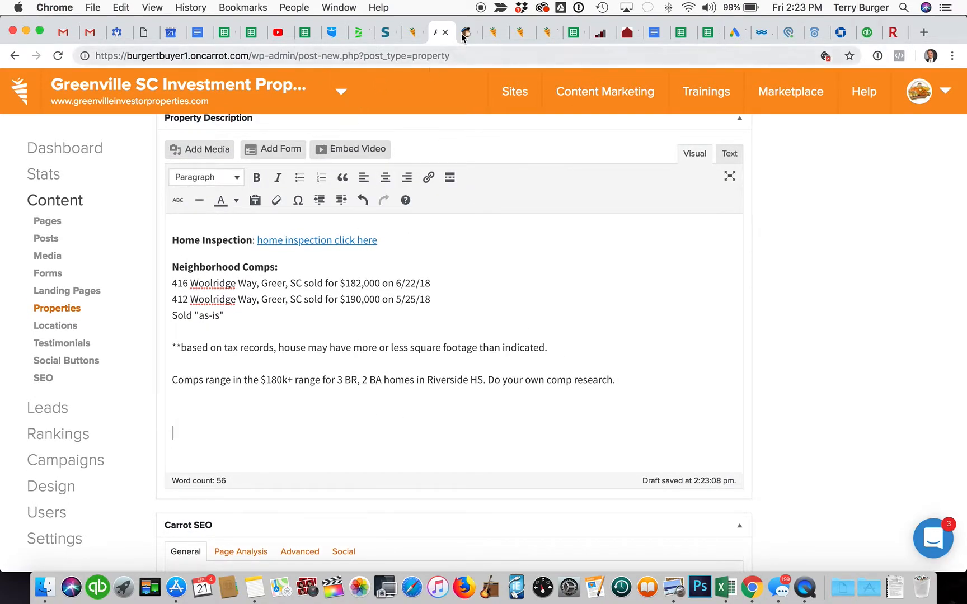
Step: Copy the Rentometer rent gauge image from the Mailchimp campaign
{"action": "left_click", "coordinate": [470, 39]}
{"action": "scroll", "coordinate": [341, 254], "scroll_direction": "down", "scroll_amount": 5}
{"action": "scroll", "coordinate": [223, 298], "scroll_direction": "down", "scroll_amount": 1}
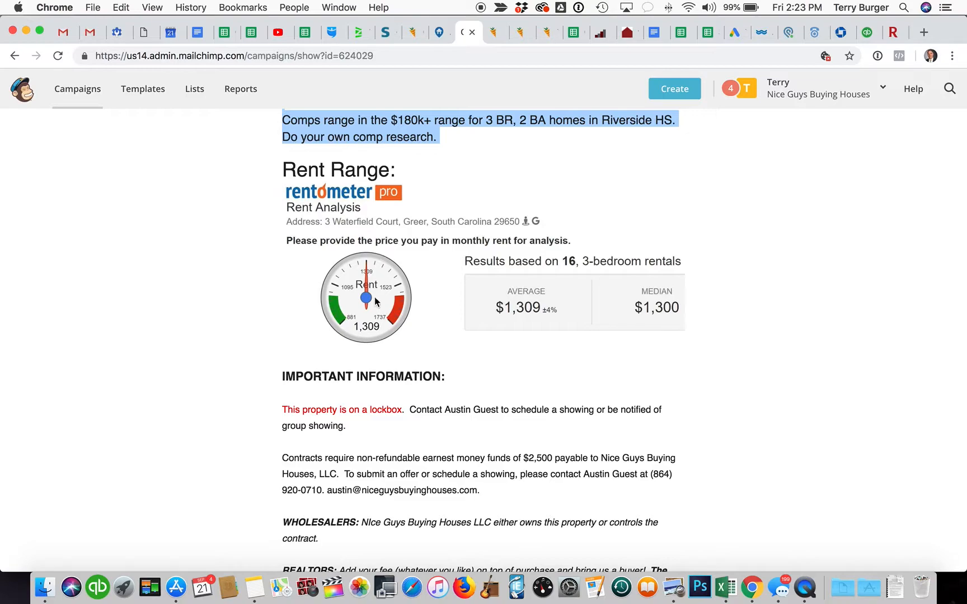
{"action": "right_click", "coordinate": [364, 267]}
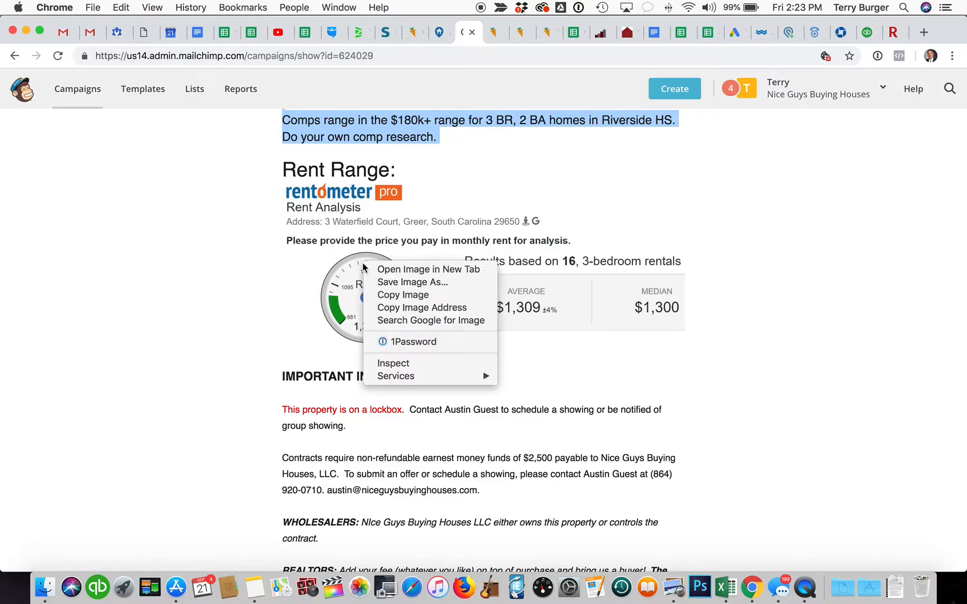
{"action": "left_click", "coordinate": [392, 295]}
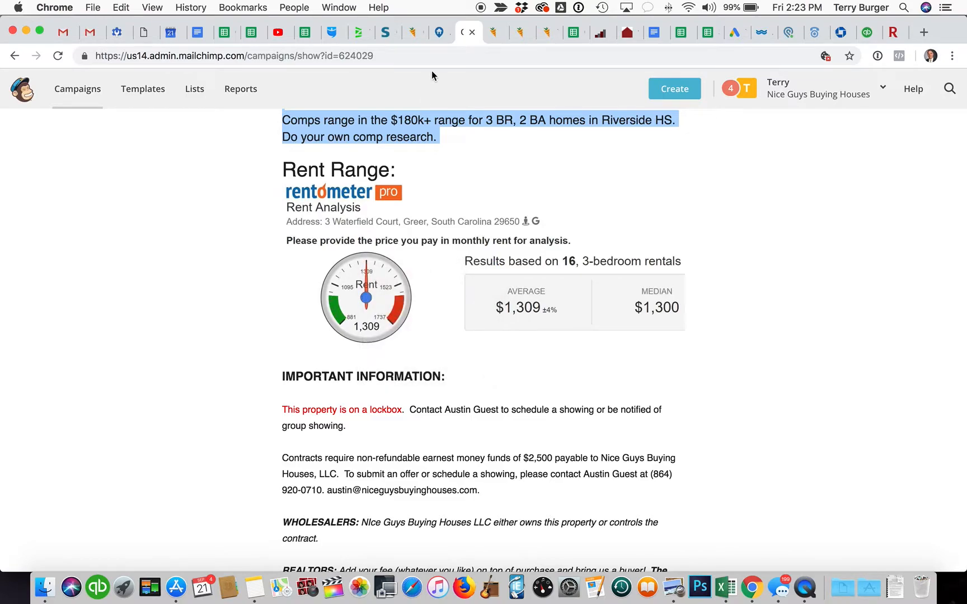
Step: Paste the rent analysis ($1,309 average, $1,300 median) below the comps paragraph, with a blank line above
{"action": "left_click", "coordinate": [438, 33]}
{"action": "left_click", "coordinate": [272, 410]}
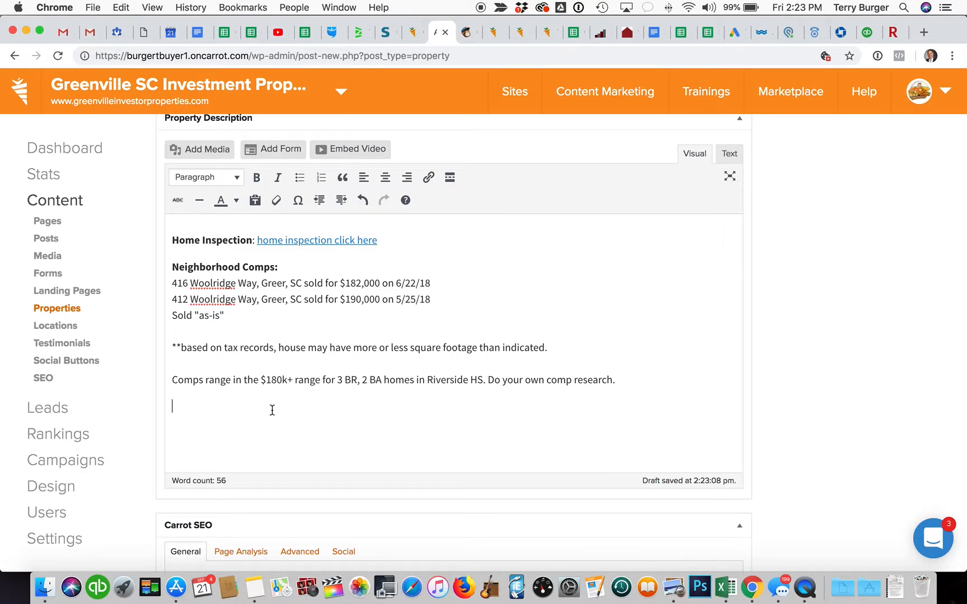
{"action": "right_click", "coordinate": [272, 410]}
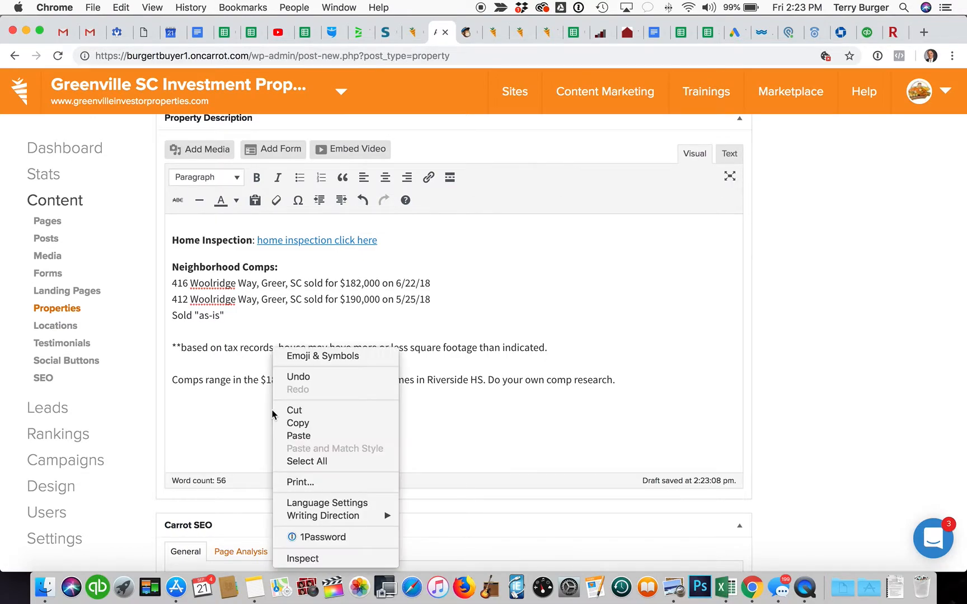
{"action": "left_click", "coordinate": [291, 435]}
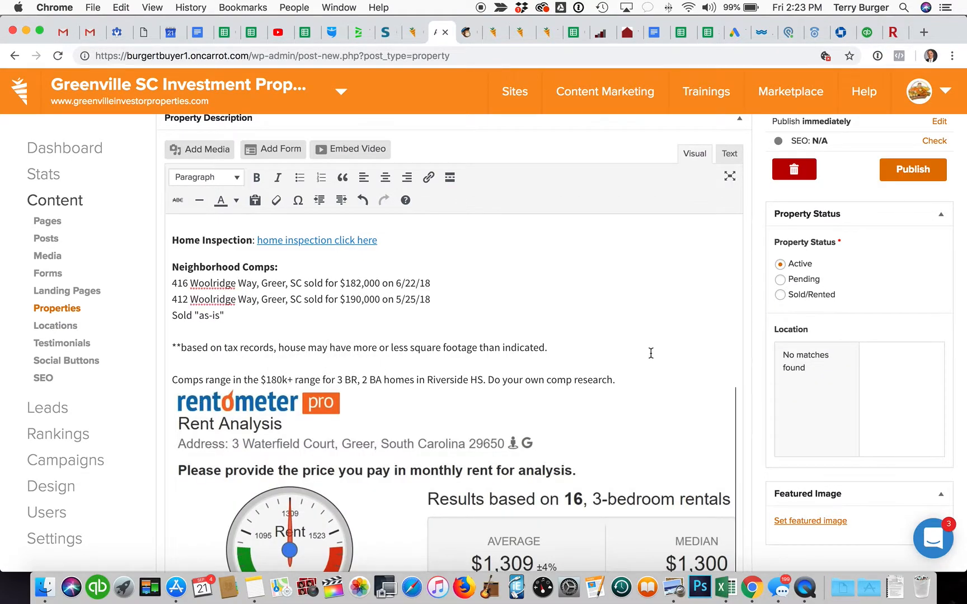
{"action": "scroll", "coordinate": [656, 373], "scroll_direction": "down", "scroll_amount": 3}
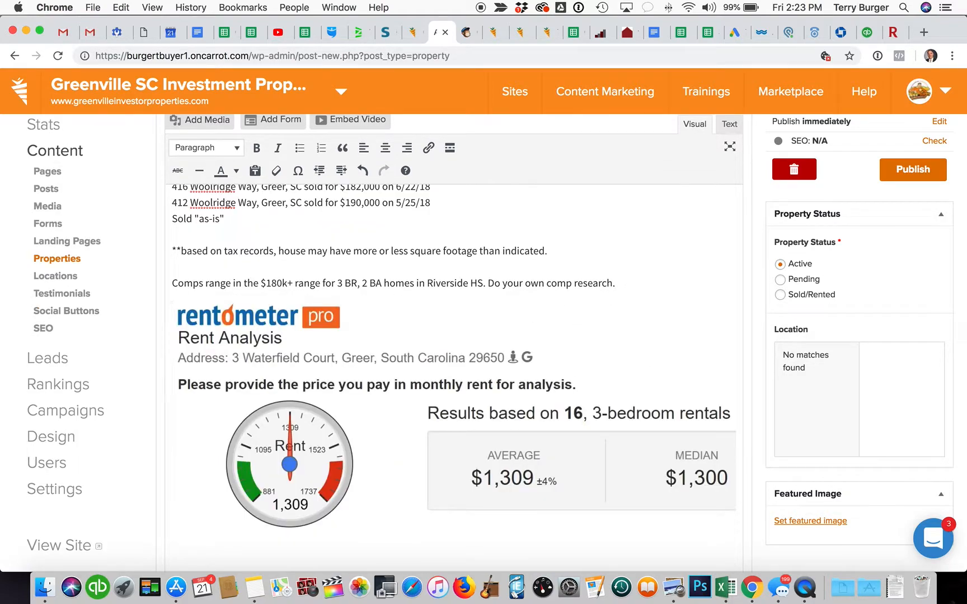
{"action": "key", "text": "Return"}
{"action": "scroll", "coordinate": [589, 296], "scroll_direction": "down", "scroll_amount": 5}
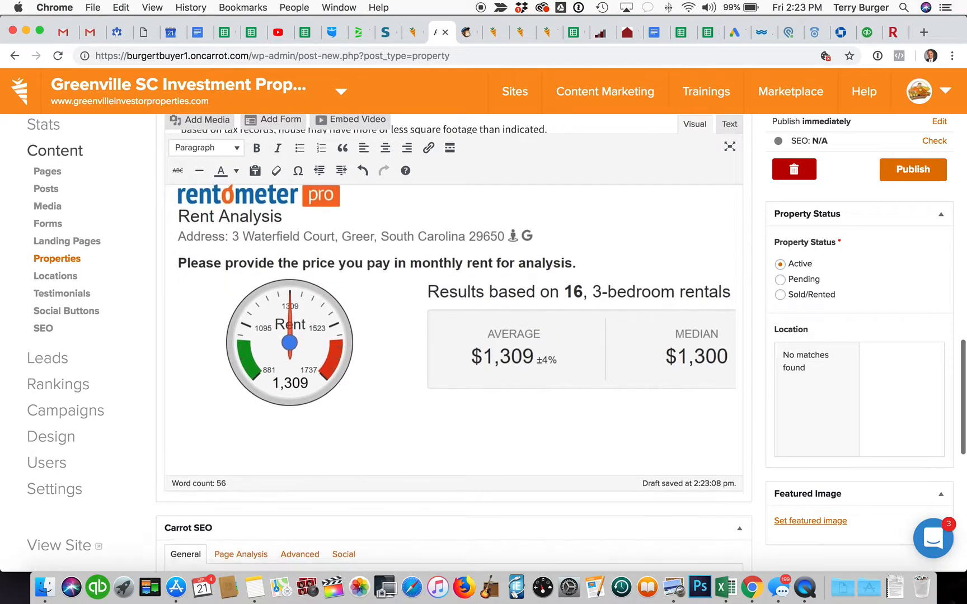
{"action": "left_click", "coordinate": [516, 422]}
{"action": "scroll", "coordinate": [516, 422], "scroll_direction": "down", "scroll_amount": 1}
{"action": "scroll", "coordinate": [516, 422], "scroll_direction": "up", "scroll_amount": 5}
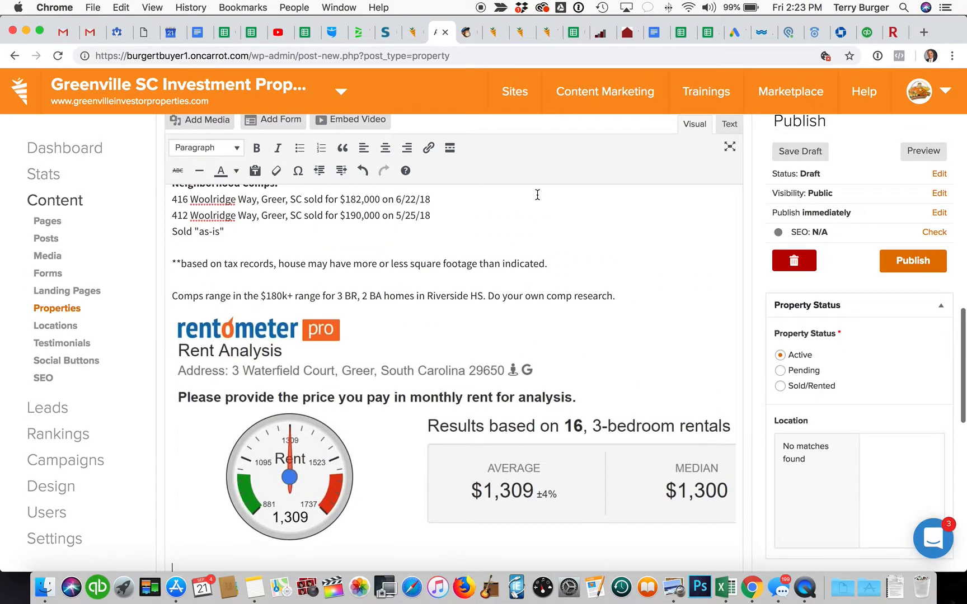
Step: Copy the campaign's lockbox, earnest money, wholesaler and realtor text and paste it below the rent gauge
{"action": "left_click", "coordinate": [462, 33]}
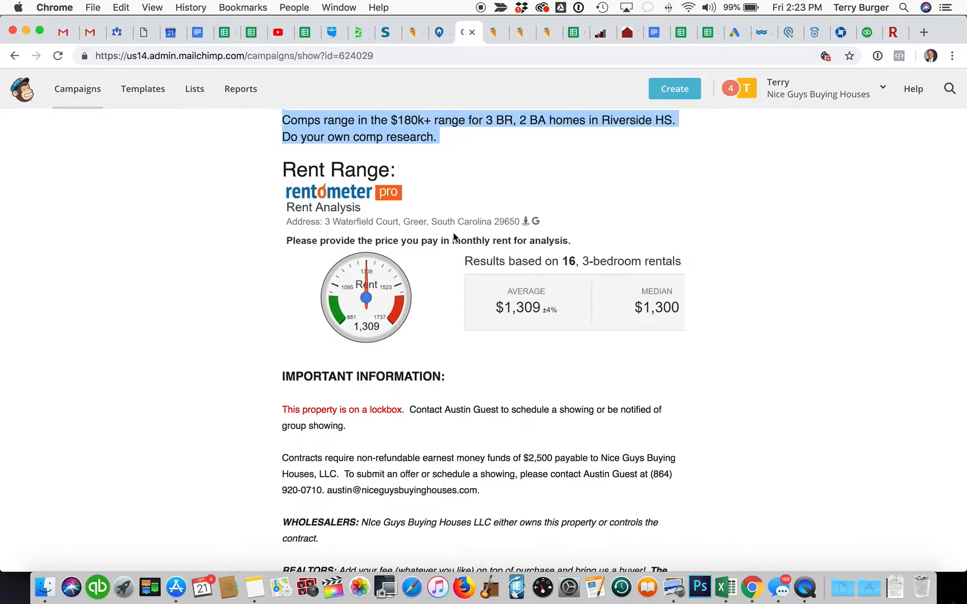
{"action": "scroll", "coordinate": [434, 407], "scroll_direction": "down", "scroll_amount": 4}
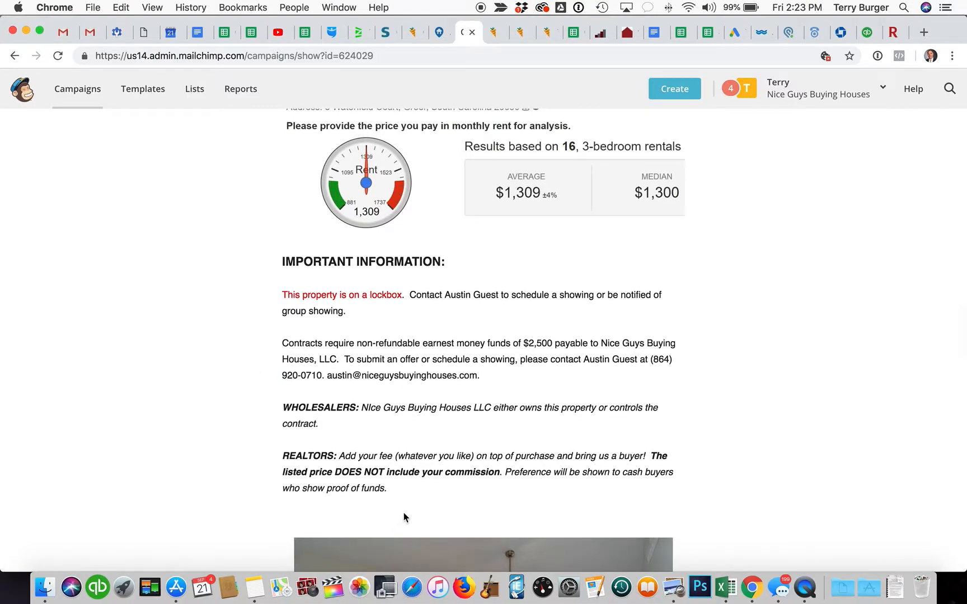
{"action": "scroll", "coordinate": [421, 483], "scroll_direction": "down", "scroll_amount": 15}
{"action": "scroll", "coordinate": [424, 488], "scroll_direction": "up", "scroll_amount": 9}
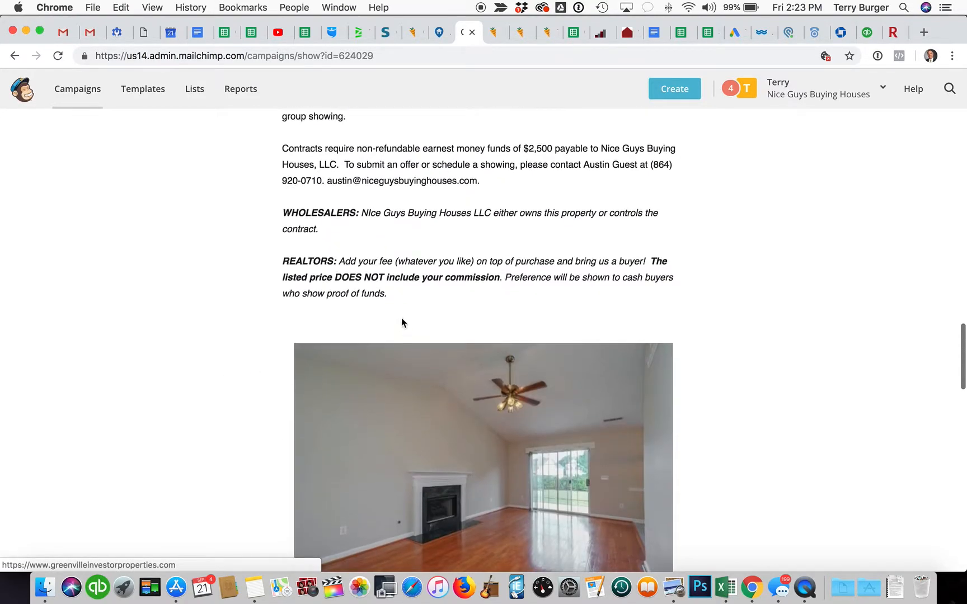
{"action": "left_click_drag", "start_coordinate": [420, 298], "coordinate": [275, 159]}
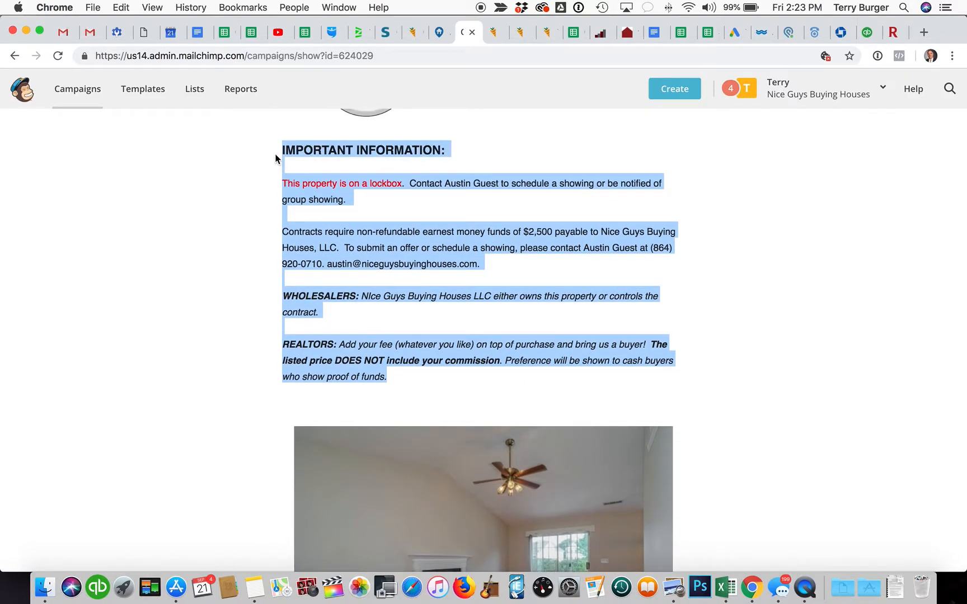
{"action": "left_click", "coordinate": [438, 32]}
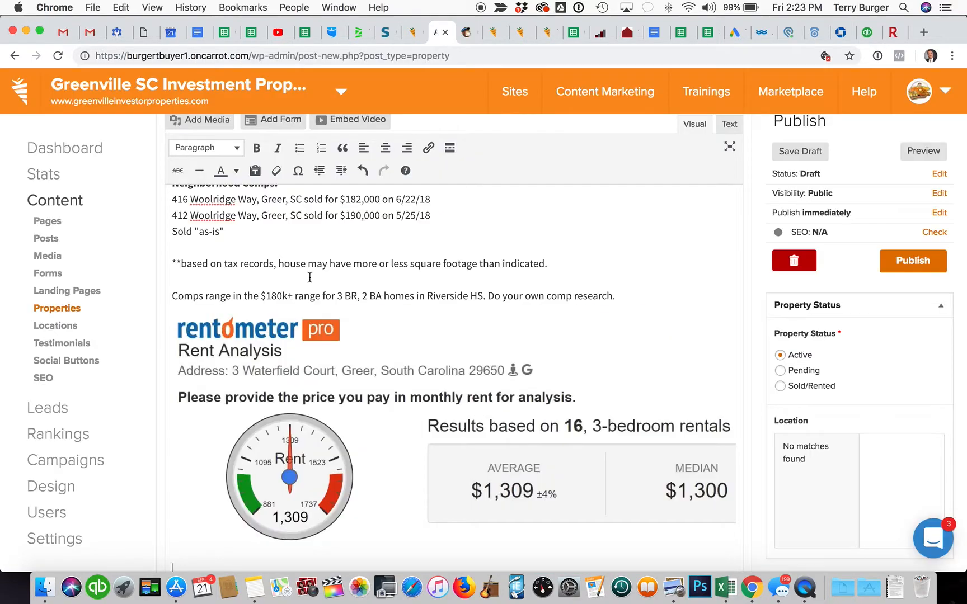
{"action": "scroll", "coordinate": [309, 277], "scroll_direction": "down", "scroll_amount": 10}
{"action": "key", "text": "super+v"}
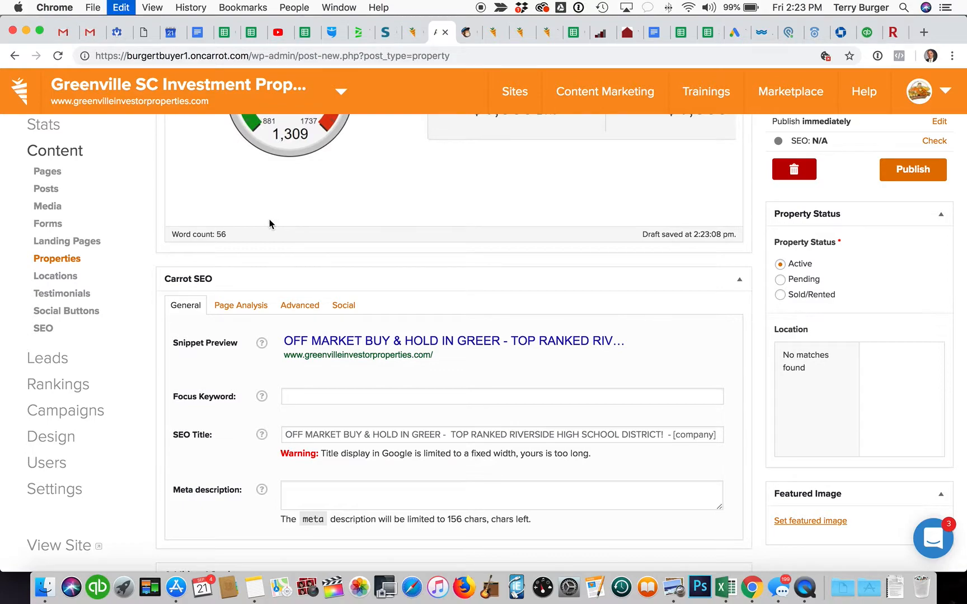
{"action": "scroll", "coordinate": [350, 348], "scroll_direction": "down", "scroll_amount": 3}
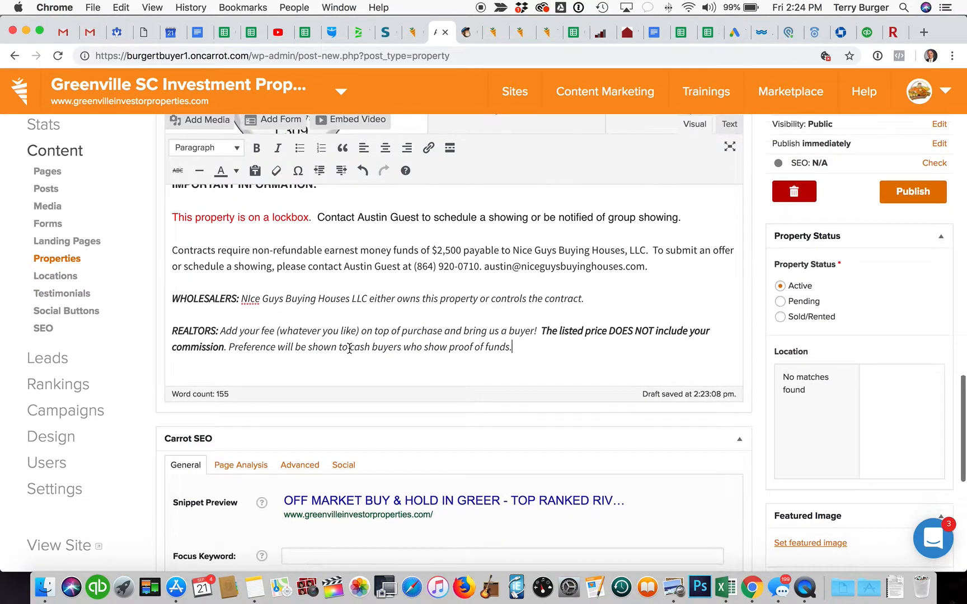
{"action": "scroll", "coordinate": [349, 348], "scroll_direction": "down", "scroll_amount": 2}
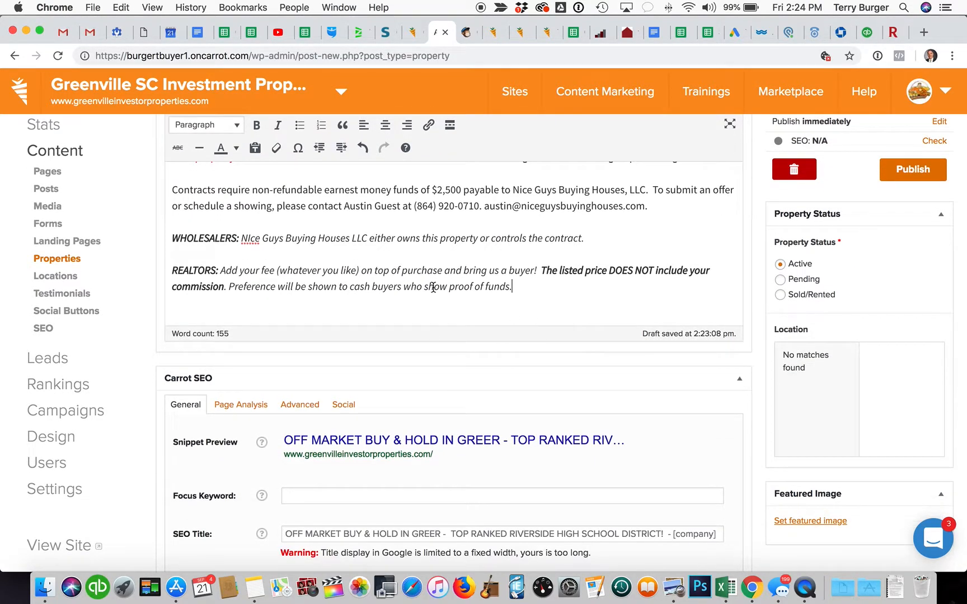
Step: Paste the campaign's offer text below the realtor terms, then undo the stray living-room photo
{"action": "left_click", "coordinate": [466, 32]}
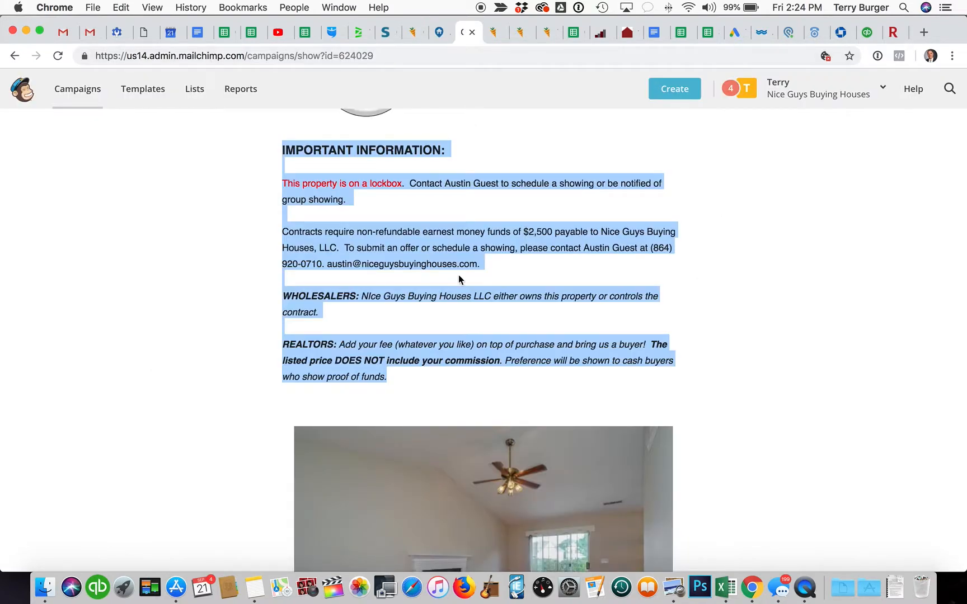
{"action": "scroll", "coordinate": [459, 275], "scroll_direction": "up", "scroll_amount": 5}
{"action": "scroll", "coordinate": [459, 275], "scroll_direction": "down", "scroll_amount": 10}
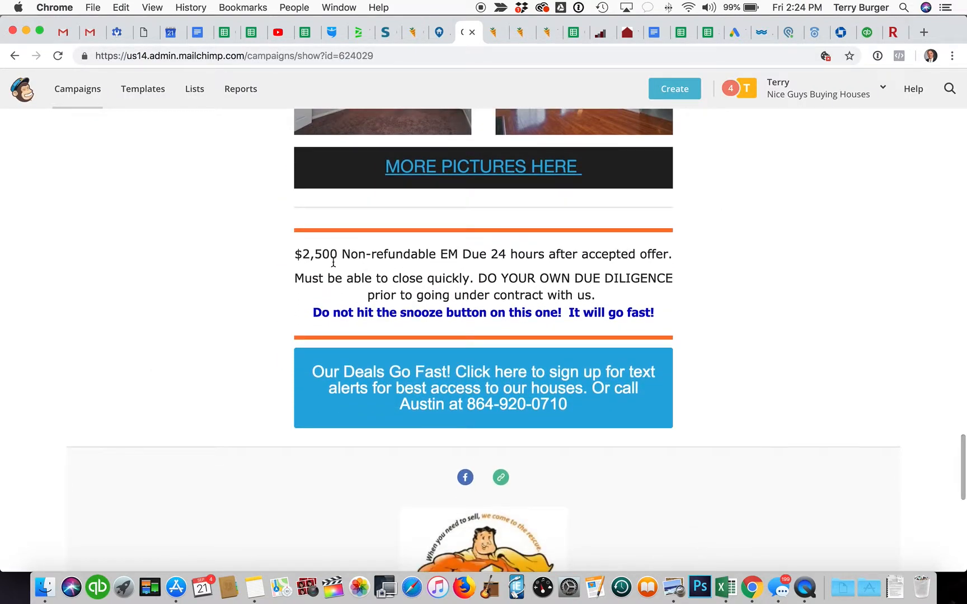
{"action": "left_click_drag", "start_coordinate": [271, 246], "coordinate": [668, 323]}
{"action": "key", "text": "super+c"}
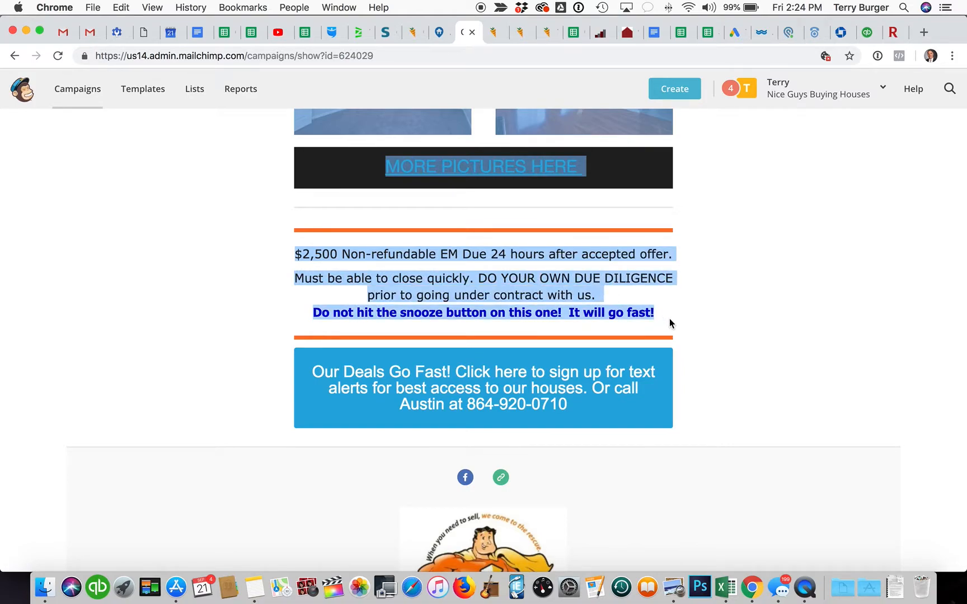
{"action": "left_click", "coordinate": [436, 33]}
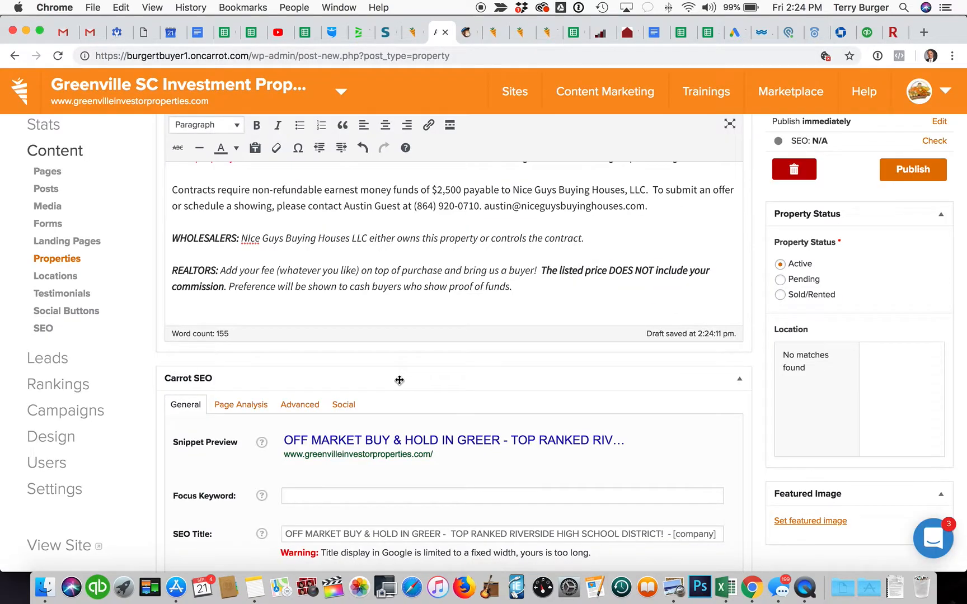
{"action": "key", "text": "Return"}
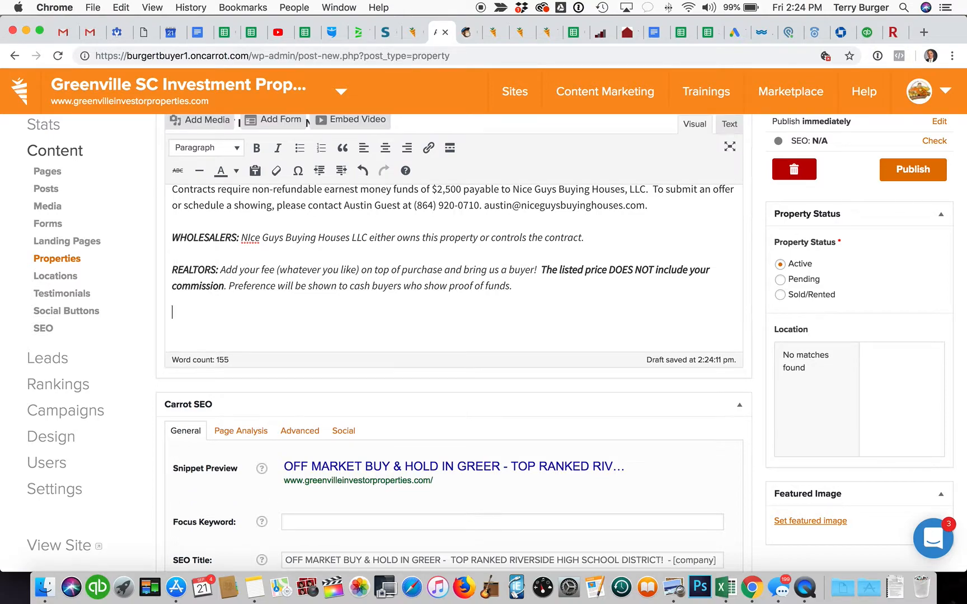
{"action": "key", "text": "super+v"}
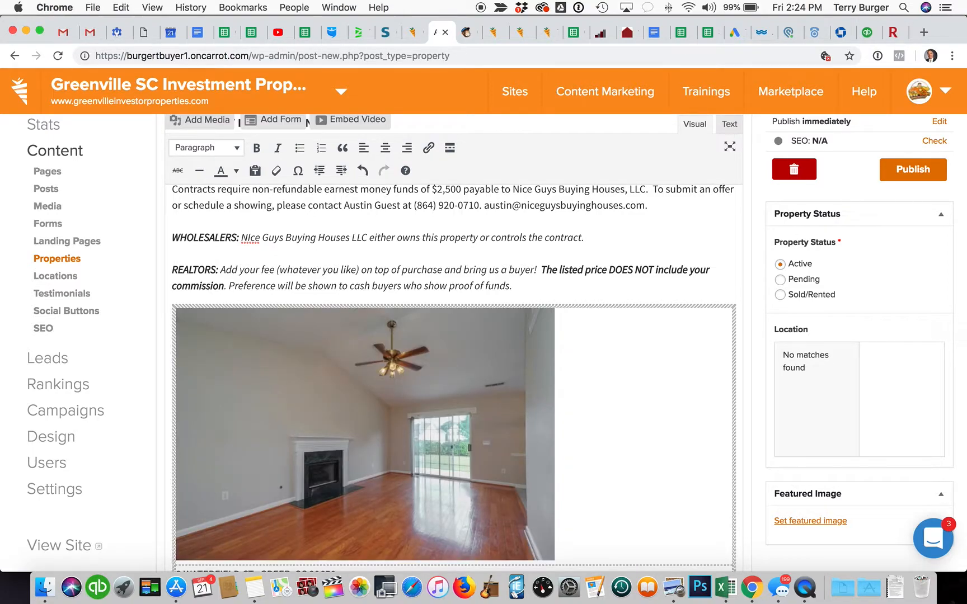
{"action": "key", "text": "super+z"}
Step: Reselect the three offer paragraphs from $2,500 to 'fast!' and paste them into the description
{"action": "key", "text": "ctrl+Tab"}
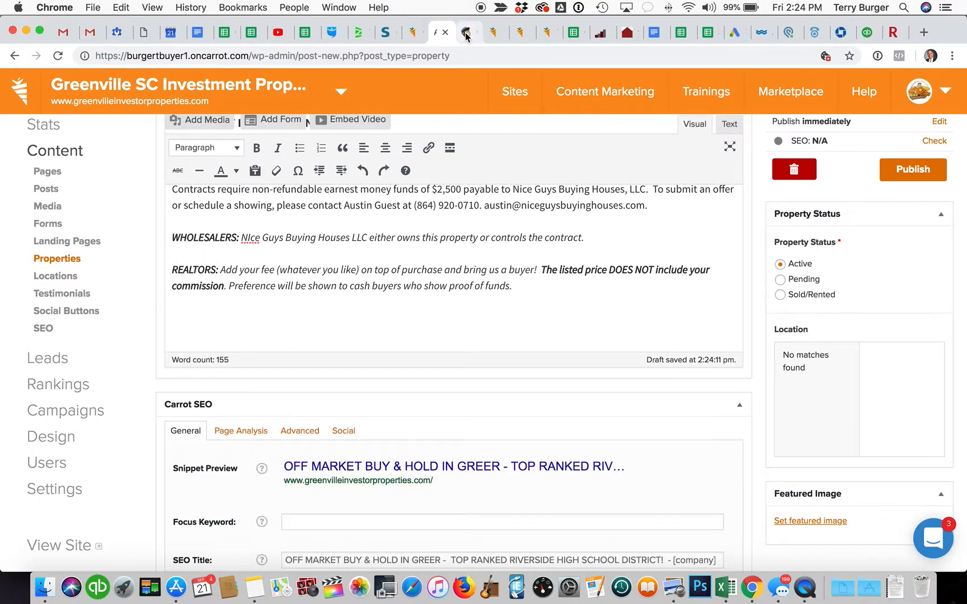
{"action": "left_click", "coordinate": [543, 309]}
{"action": "left_click_drag", "start_coordinate": [654, 313], "coordinate": [294, 254]}
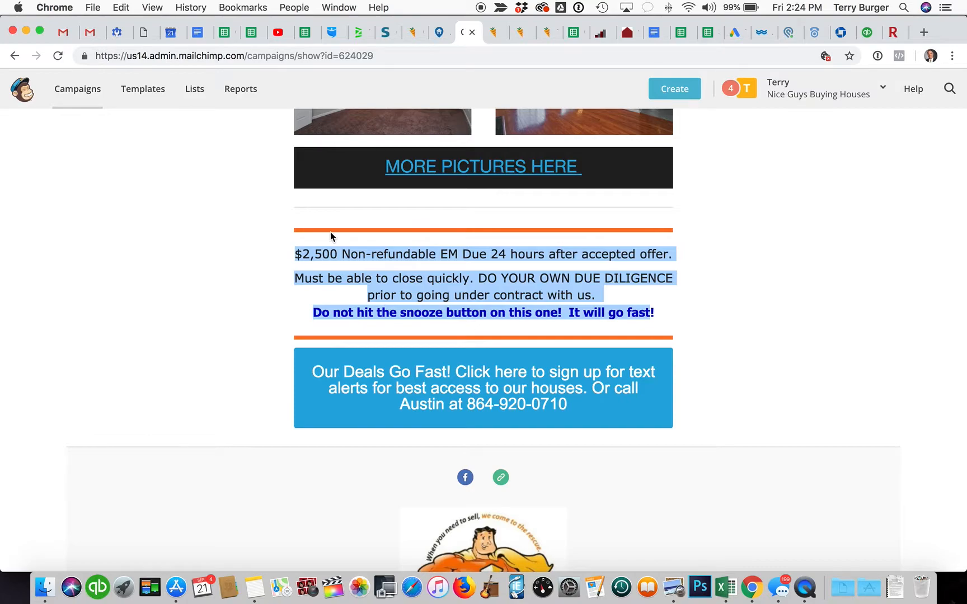
{"action": "left_click", "coordinate": [436, 25]}
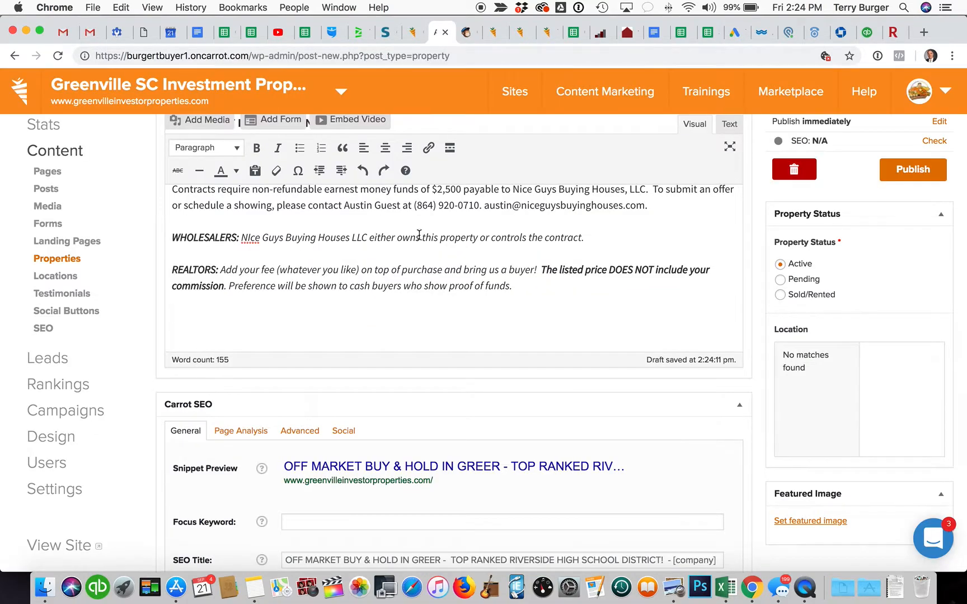
{"action": "key", "text": "super+v"}
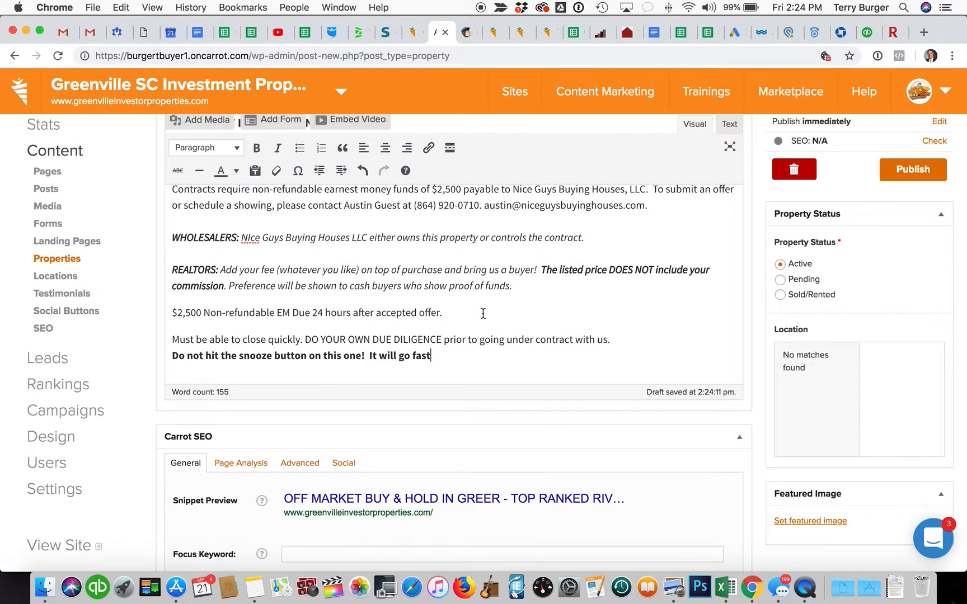
{"action": "left_click", "coordinate": [464, 39]}
{"action": "scroll", "coordinate": [497, 269], "scroll_direction": "down", "scroll_amount": 10}
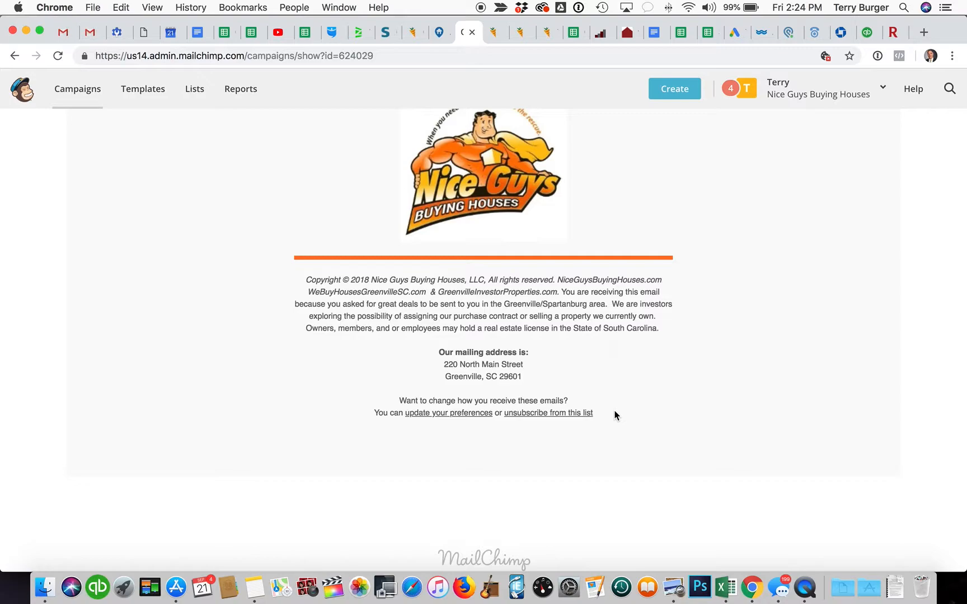
Step: Paste the campaign's copyright and mailing-address footer as a new paragraph after the snooze-button line
{"action": "left_click_drag", "start_coordinate": [538, 375], "coordinate": [297, 287]}
{"action": "key", "text": "super+c"}
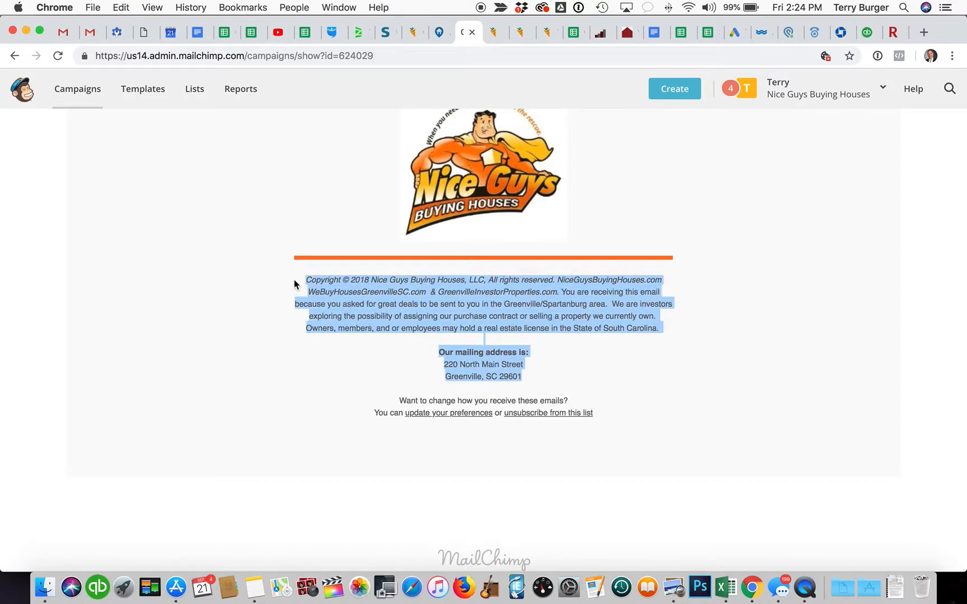
{"action": "left_click", "coordinate": [439, 36]}
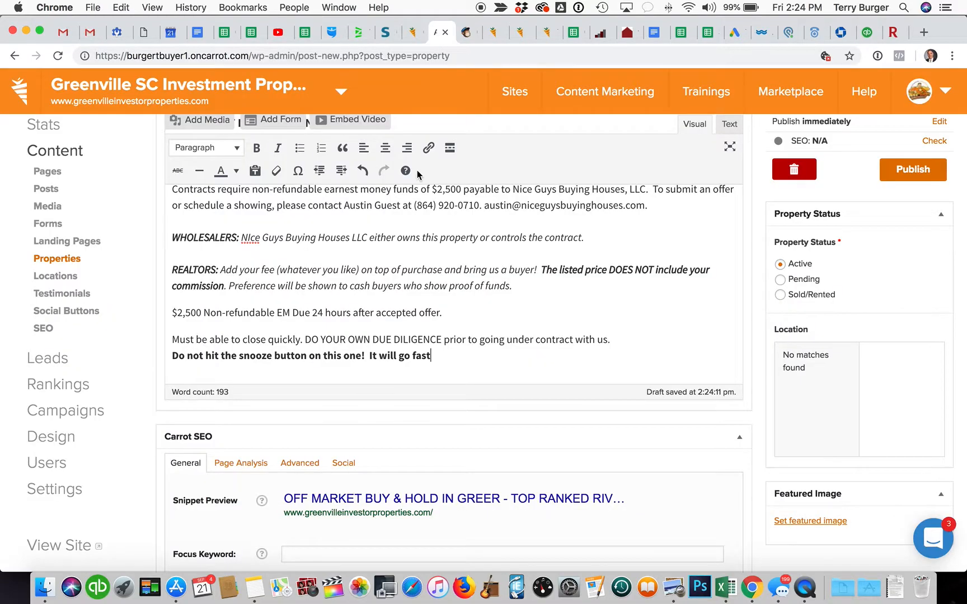
{"action": "left_click", "coordinate": [460, 357]}
{"action": "key", "text": "Return"}
{"action": "key", "text": "super+v"}
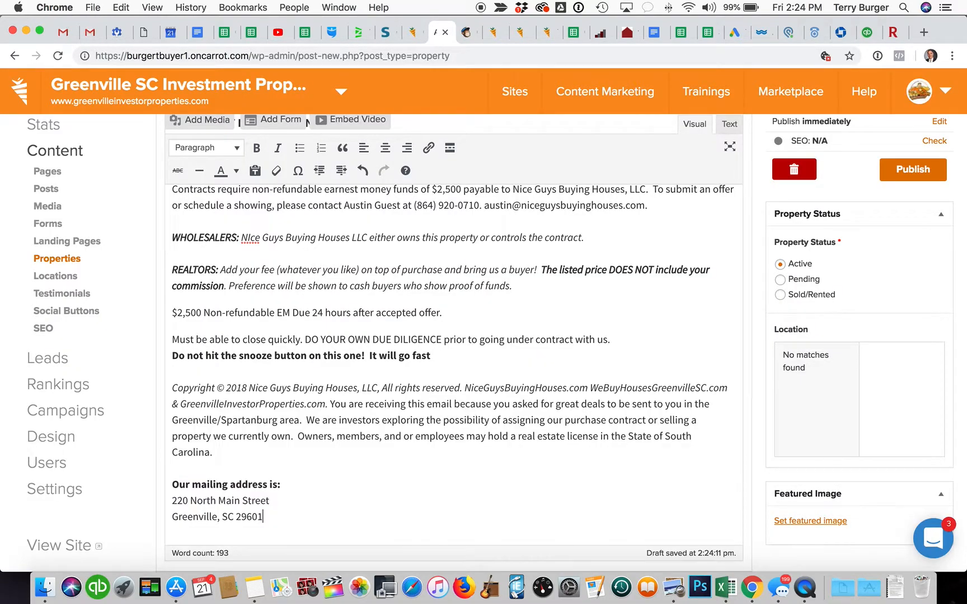
{"action": "scroll", "coordinate": [501, 411], "scroll_direction": "down", "scroll_amount": 5}
{"action": "scroll", "coordinate": [502, 407], "scroll_direction": "up", "scroll_amount": 8}
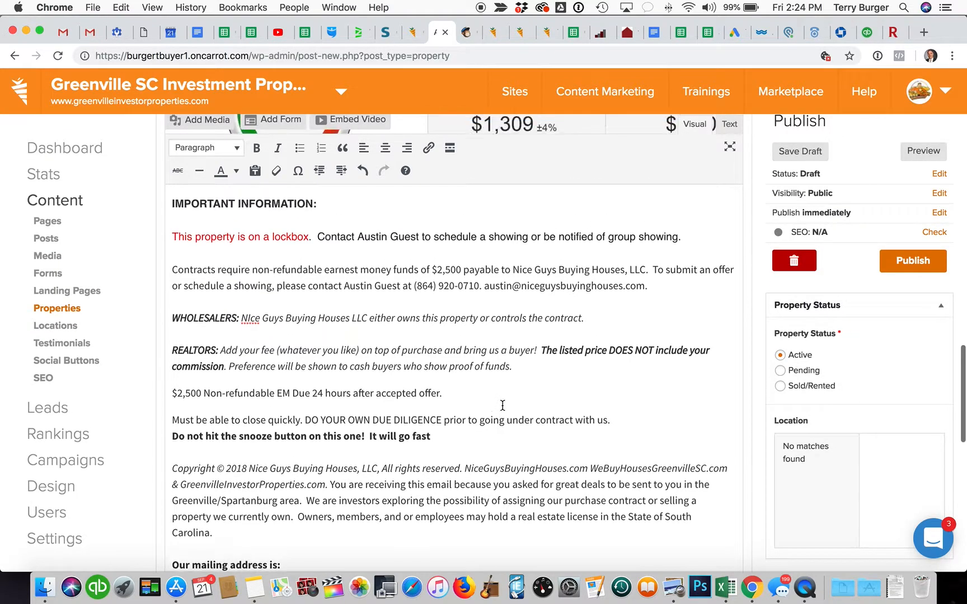
{"action": "scroll", "coordinate": [502, 406], "scroll_direction": "up", "scroll_amount": 5}
{"action": "scroll", "coordinate": [502, 406], "scroll_direction": "down", "scroll_amount": 6}
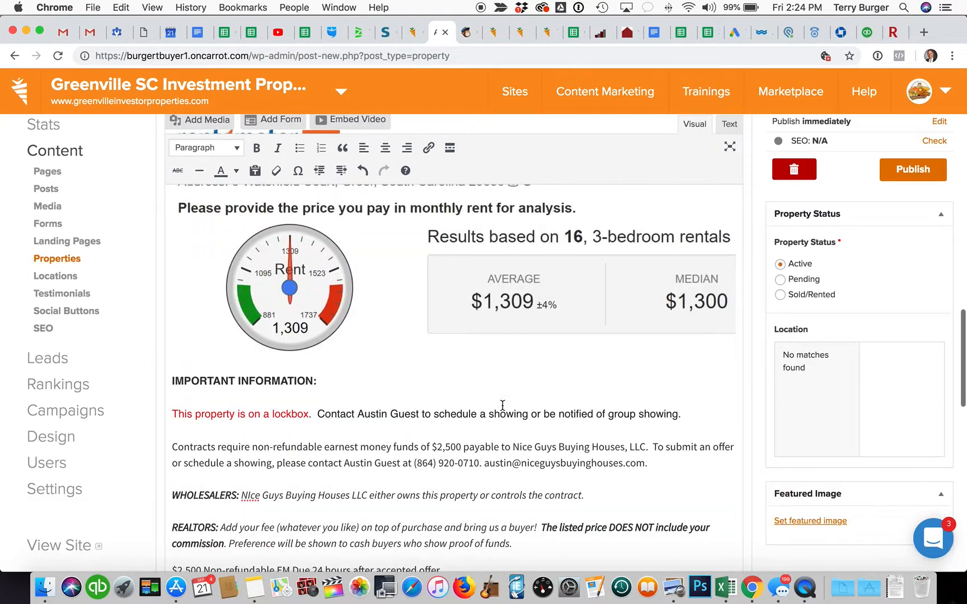
{"action": "scroll", "coordinate": [502, 406], "scroll_direction": "up", "scroll_amount": 10}
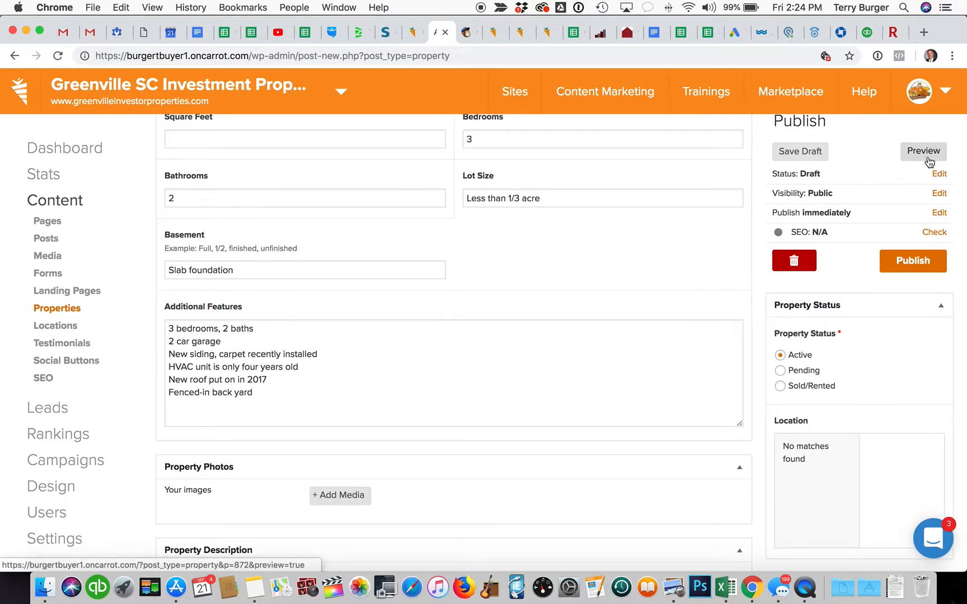
{"action": "scroll", "coordinate": [632, 246], "scroll_direction": "down", "scroll_amount": 4}
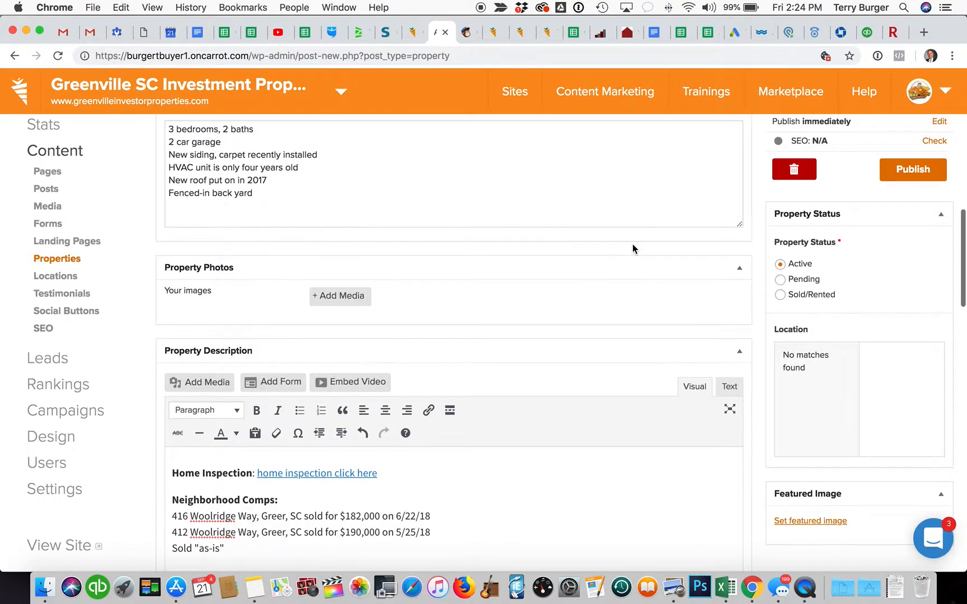
{"action": "scroll", "coordinate": [633, 246], "scroll_direction": "down", "scroll_amount": 1}
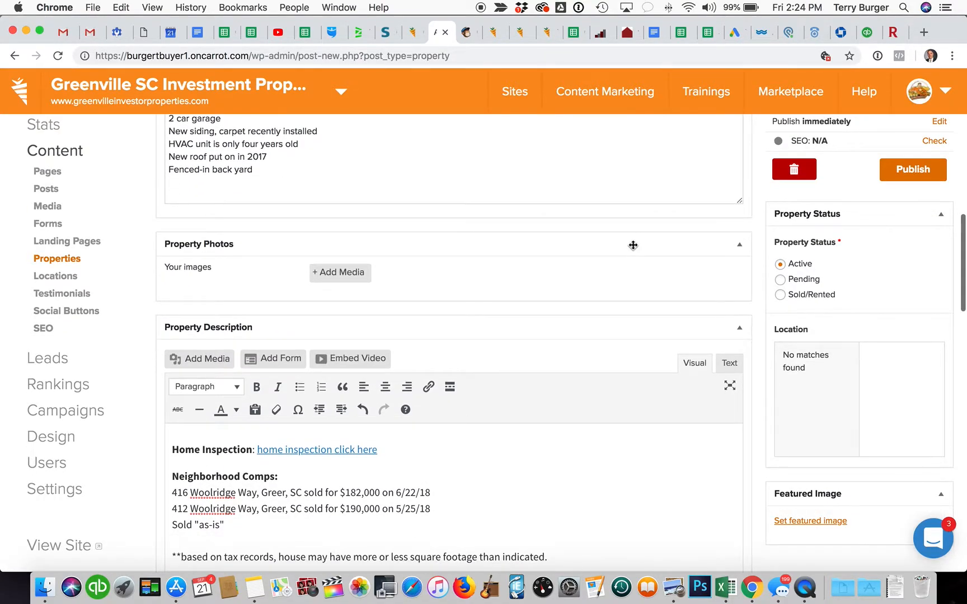
{"action": "scroll", "coordinate": [632, 245], "scroll_direction": "up", "scroll_amount": 1}
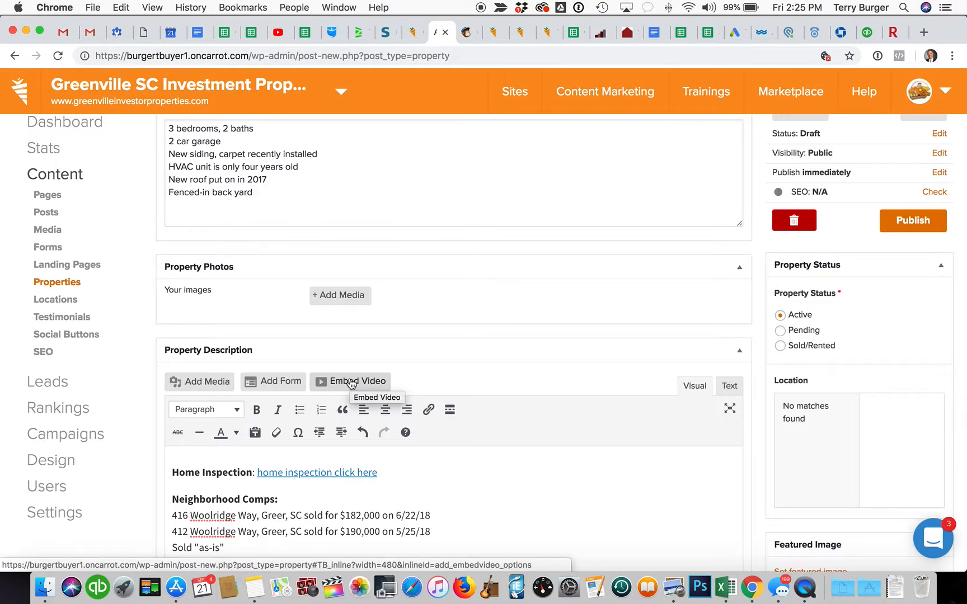
{"action": "left_click", "coordinate": [45, 588]}
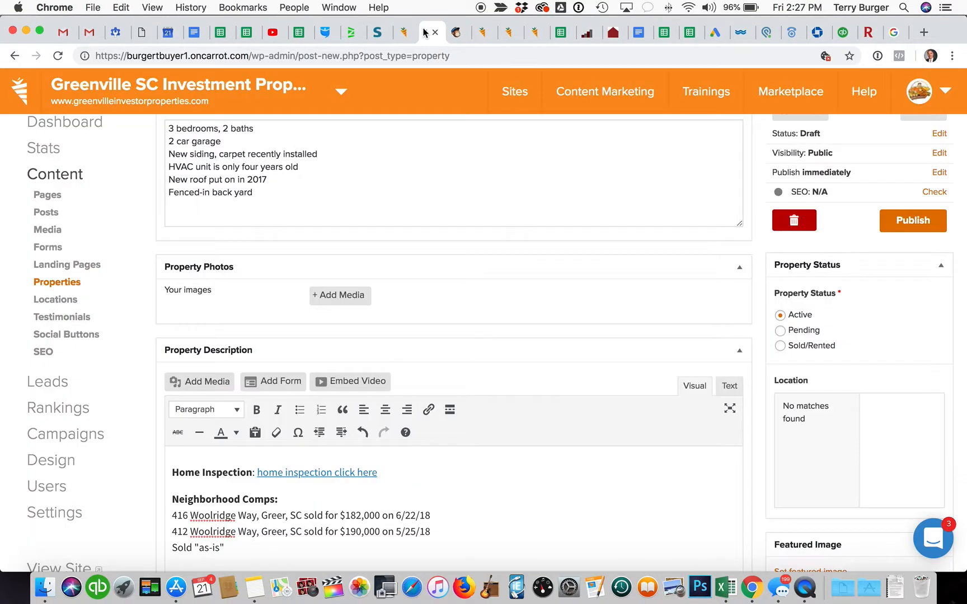
{"action": "scroll", "coordinate": [464, 319], "scroll_direction": "up", "scroll_amount": 2}
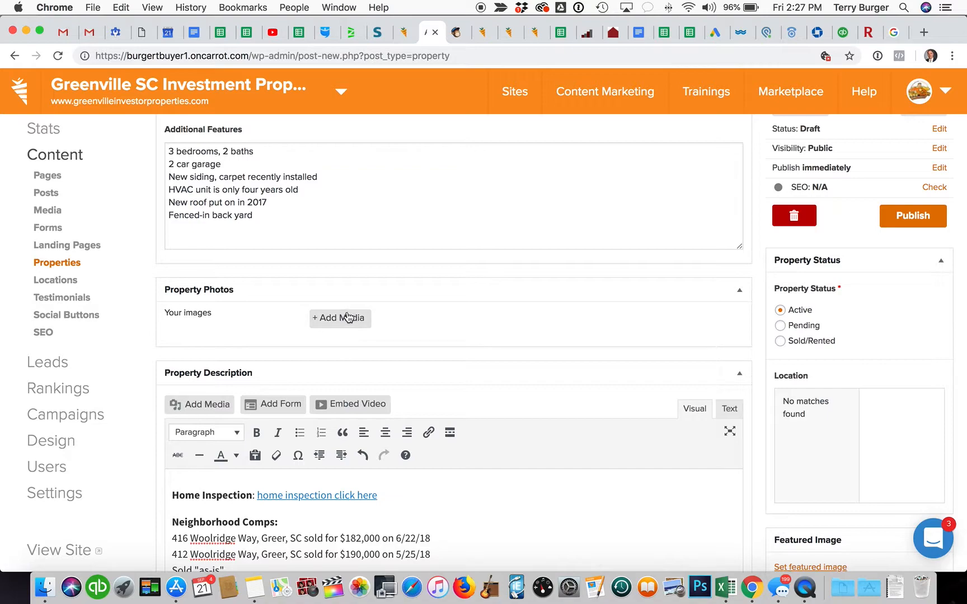
Step: Upload all 28 Waterfield photos, first through last file, via Add Media's Upload Files
{"action": "left_click", "coordinate": [349, 320]}
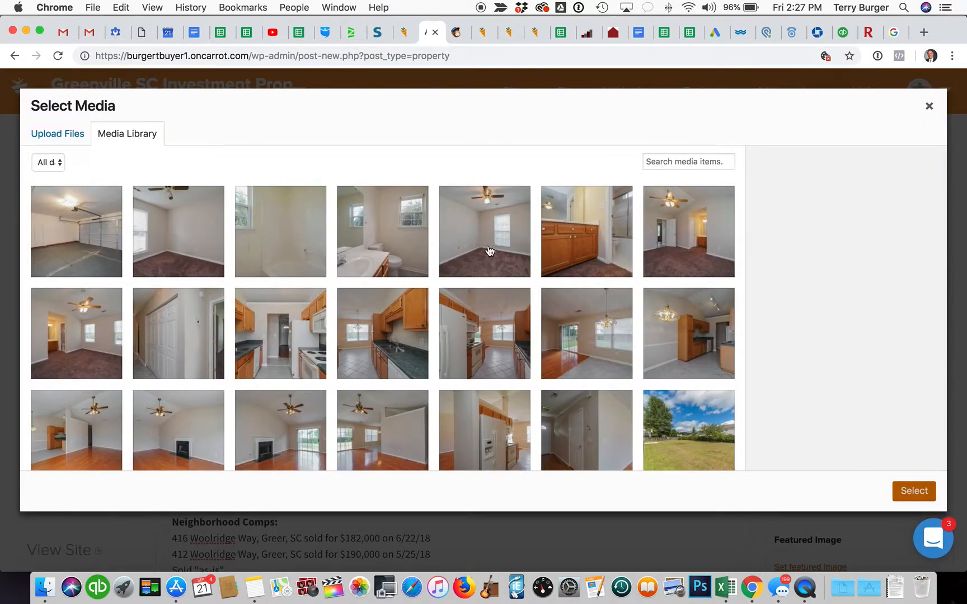
{"action": "left_click", "coordinate": [57, 143]}
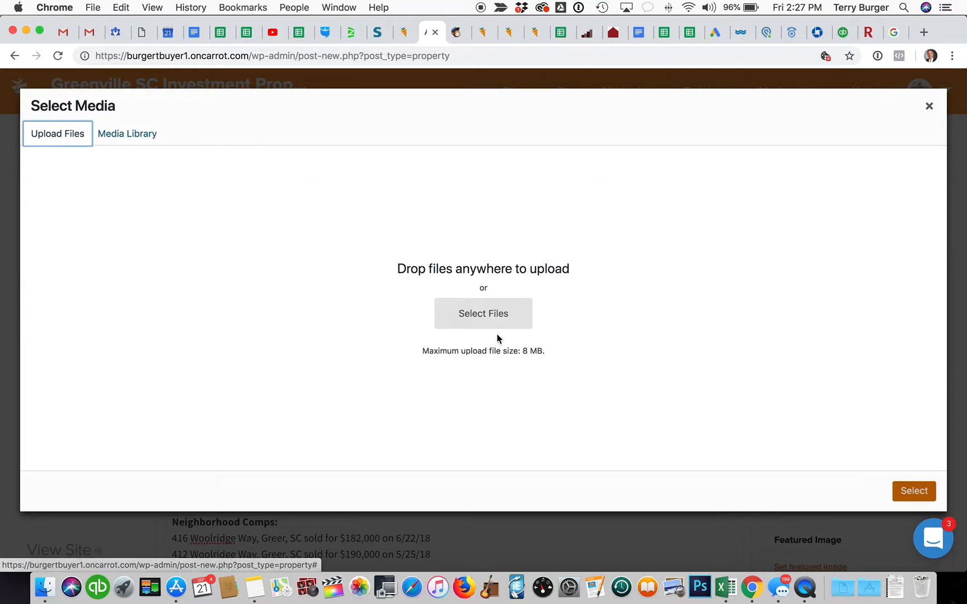
{"action": "left_click", "coordinate": [497, 311]}
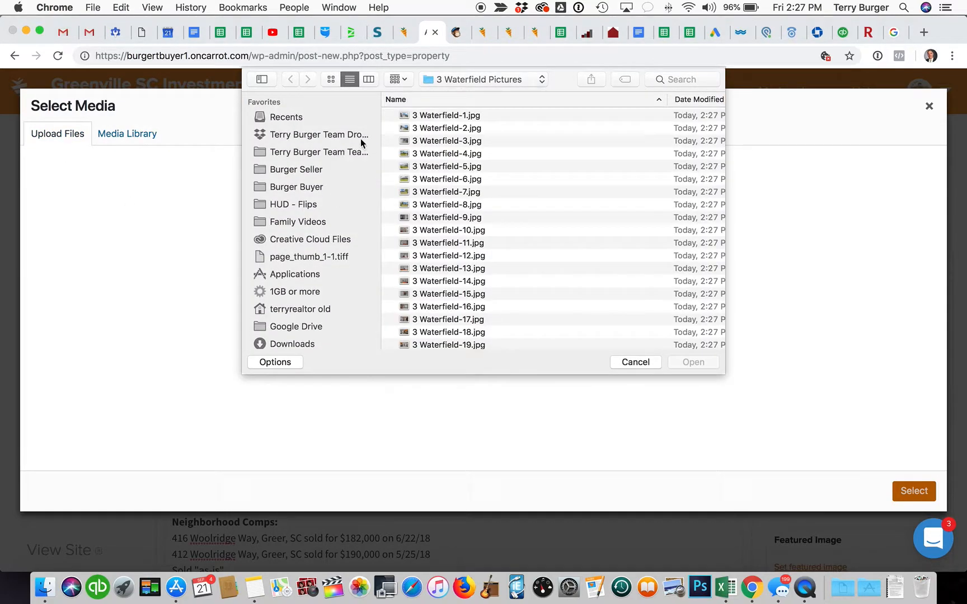
{"action": "scroll", "coordinate": [421, 128], "scroll_direction": "right", "scroll_amount": 5}
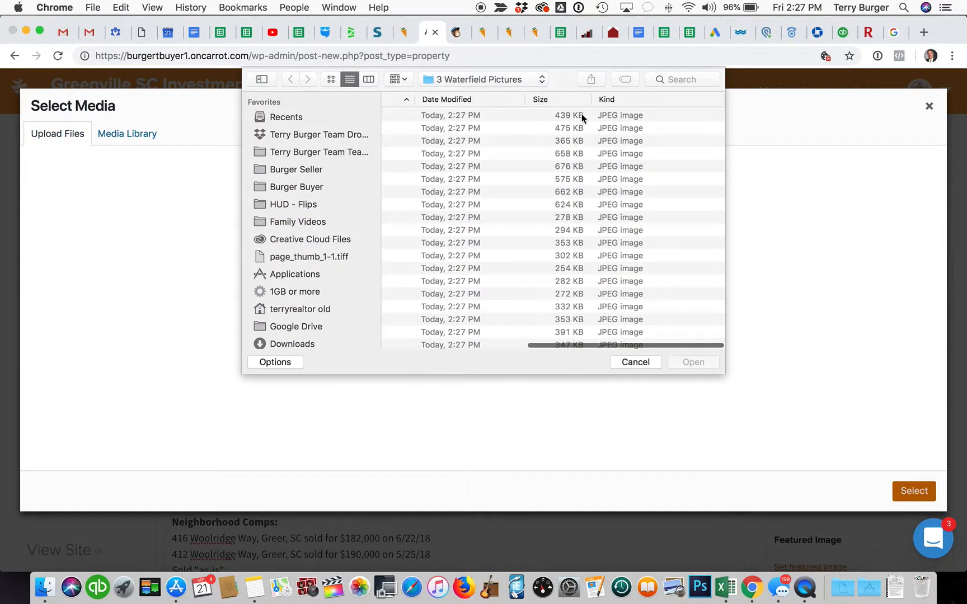
{"action": "scroll", "coordinate": [489, 179], "scroll_direction": "left", "scroll_amount": 5}
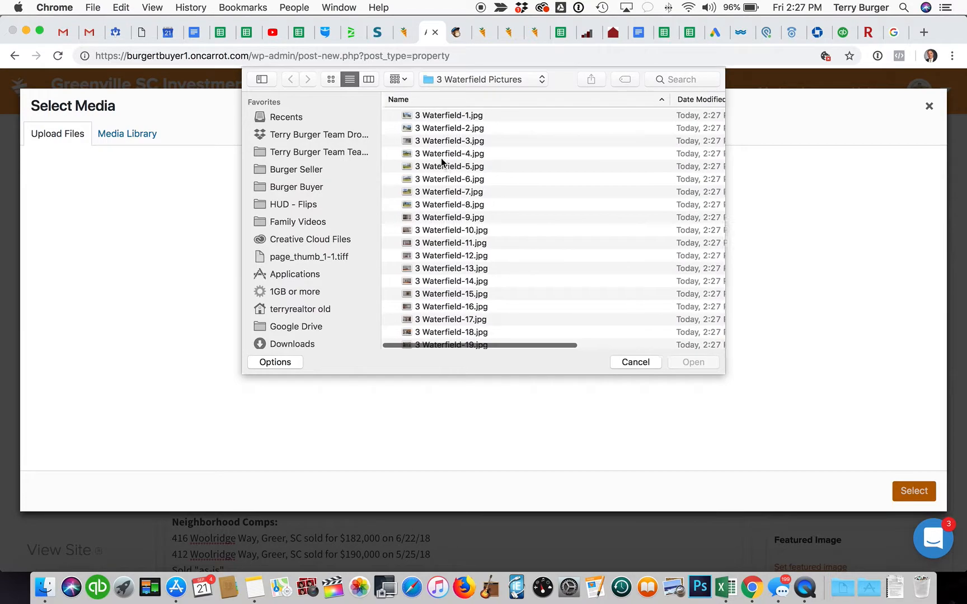
{"action": "left_click", "coordinate": [446, 117]}
{"action": "scroll", "coordinate": [492, 314], "scroll_direction": "down", "scroll_amount": 5}
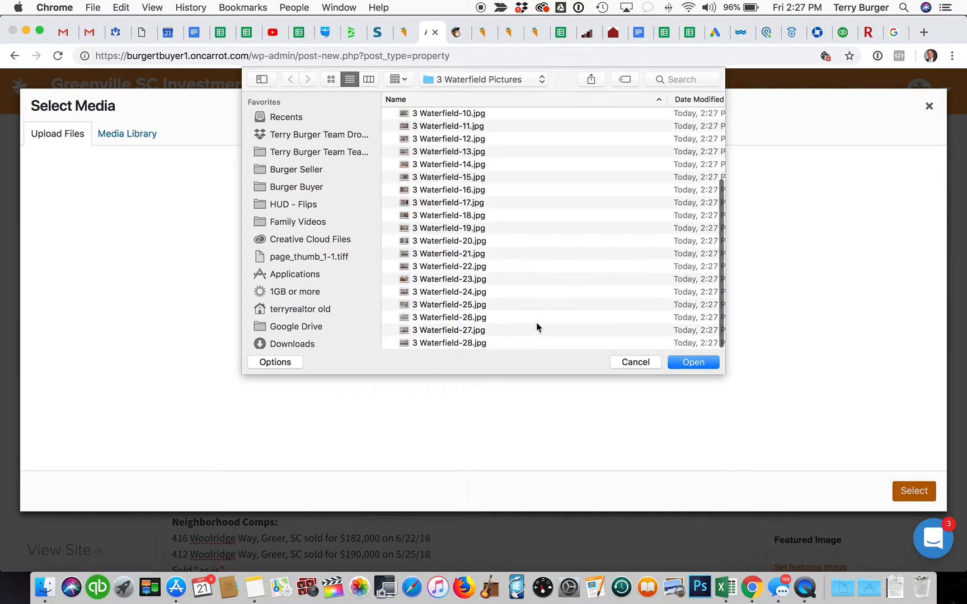
{"action": "left_click", "coordinate": [529, 338], "text": "shift"}
{"action": "left_click", "coordinate": [700, 363]}
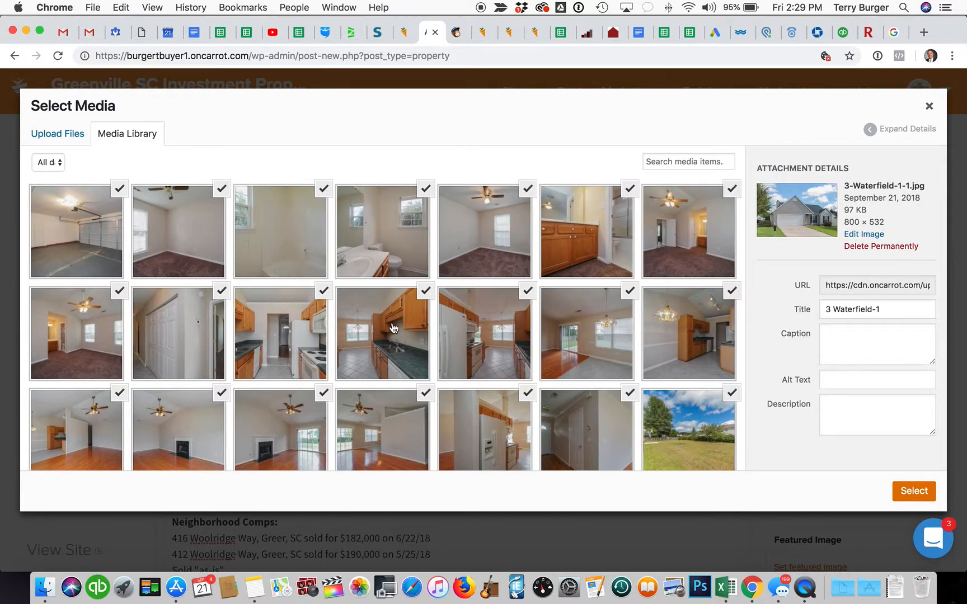
Step: Deselect the garage, empty bedroom, closet-door, refrigerator and dining-room photos
{"action": "scroll", "coordinate": [402, 328], "scroll_direction": "down", "scroll_amount": 5}
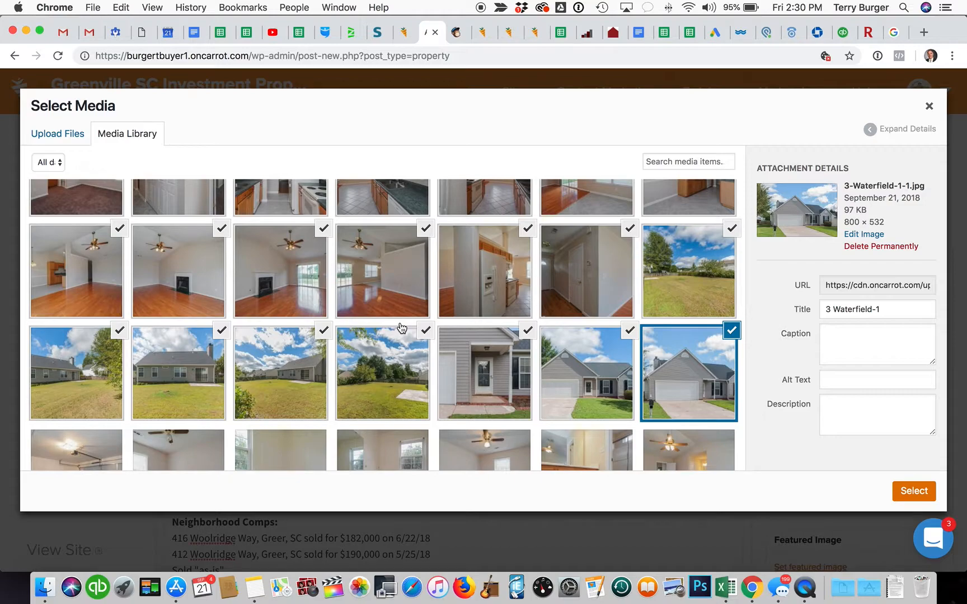
{"action": "scroll", "coordinate": [321, 388], "scroll_direction": "up", "scroll_amount": 1}
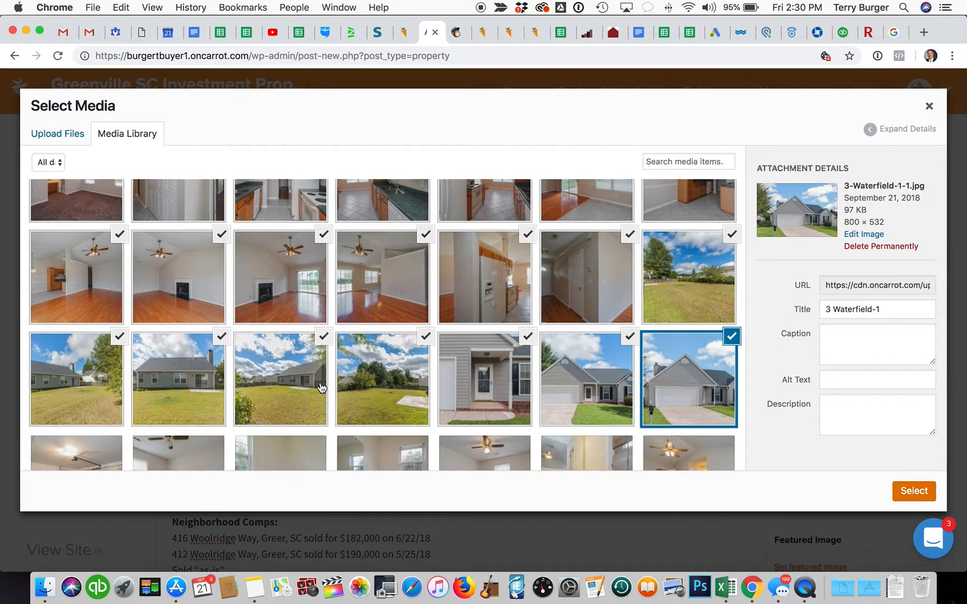
{"action": "scroll", "coordinate": [320, 388], "scroll_direction": "up", "scroll_amount": 5}
{"action": "left_click", "coordinate": [120, 190]}
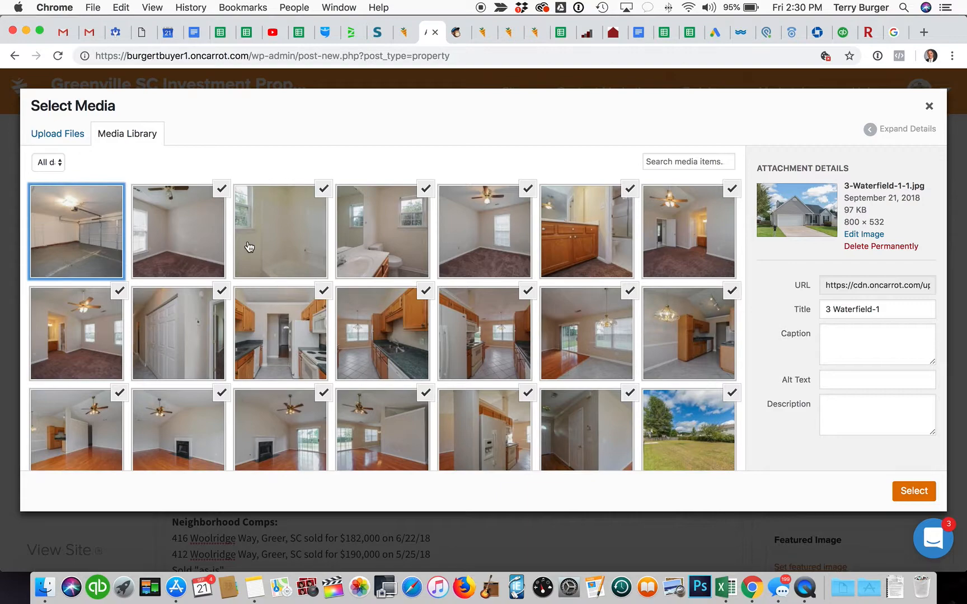
{"action": "left_click", "coordinate": [527, 192]}
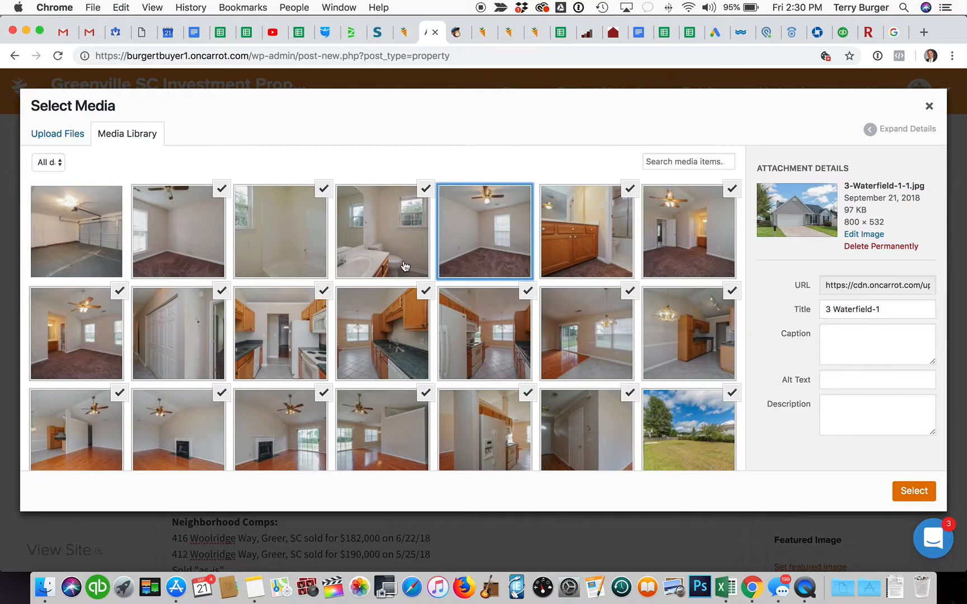
{"action": "scroll", "coordinate": [405, 267], "scroll_direction": "down", "scroll_amount": 2}
{"action": "left_click", "coordinate": [222, 259]}
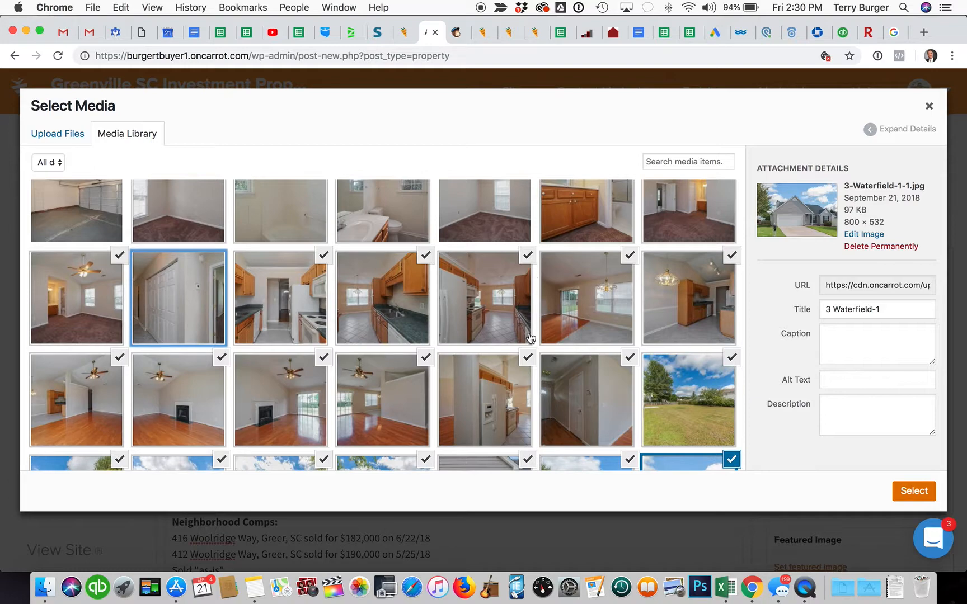
{"action": "left_click", "coordinate": [527, 256]}
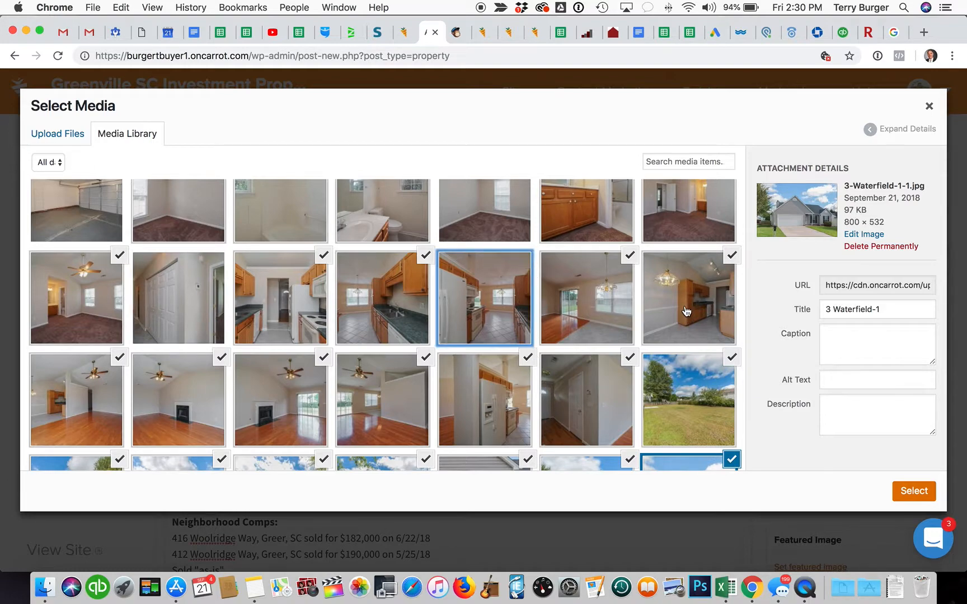
{"action": "left_click", "coordinate": [731, 256]}
Step: Deselect the two living-room photos, including the one with the half wall
{"action": "scroll", "coordinate": [334, 361], "scroll_direction": "down", "scroll_amount": 5}
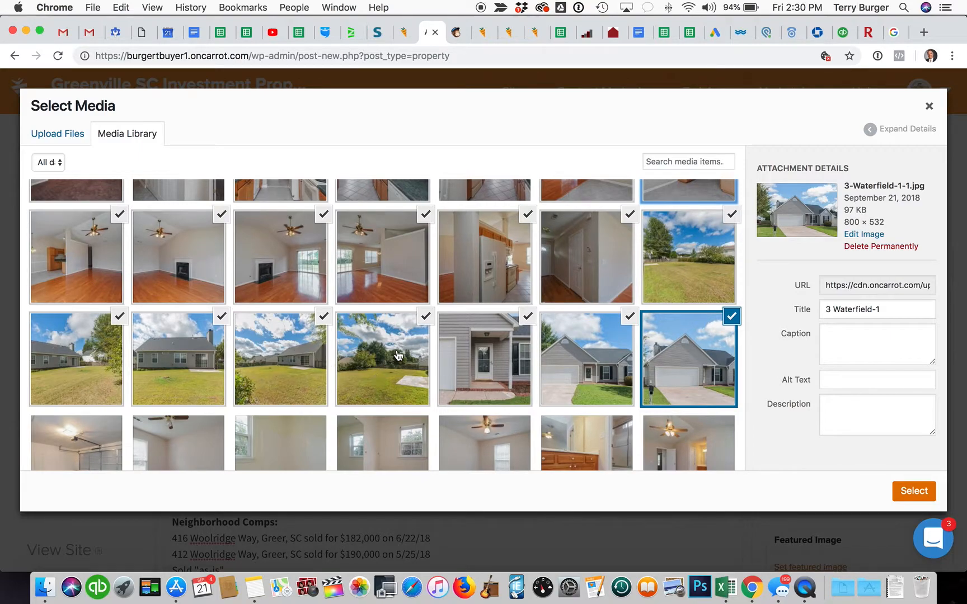
{"action": "scroll", "coordinate": [427, 340], "scroll_direction": "down", "scroll_amount": 3}
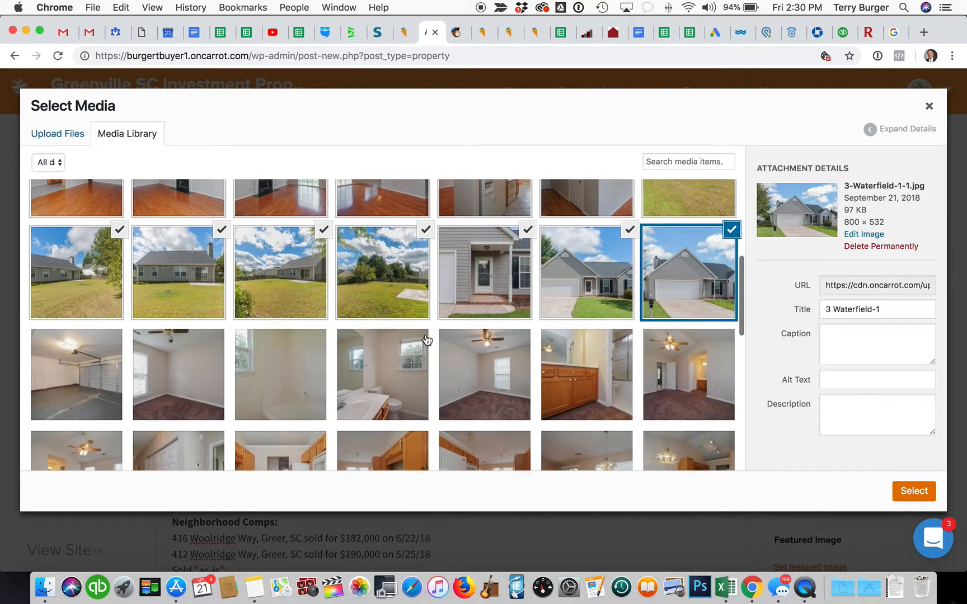
{"action": "scroll", "coordinate": [427, 339], "scroll_direction": "up", "scroll_amount": 6}
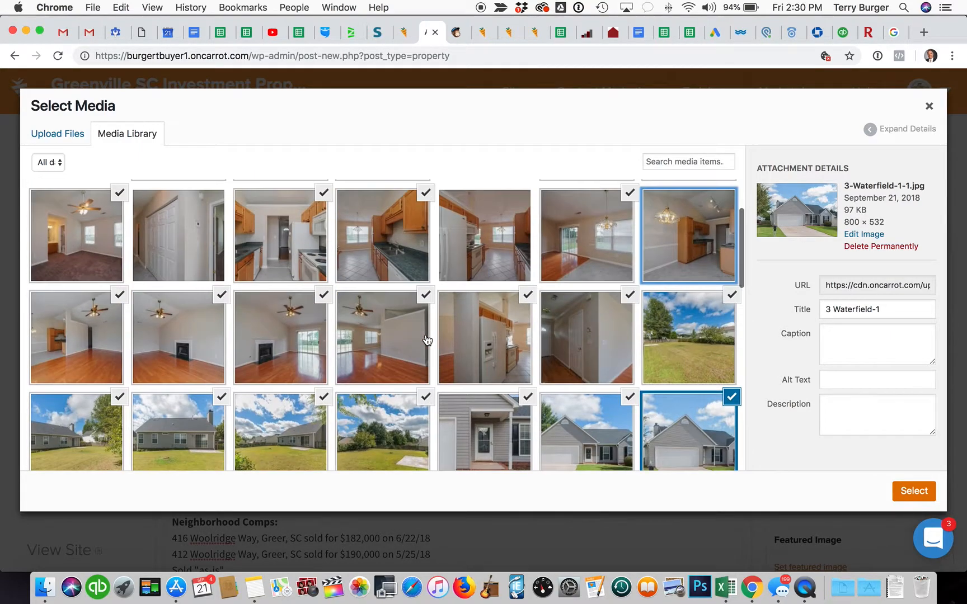
{"action": "left_click", "coordinate": [116, 302]}
{"action": "left_click", "coordinate": [428, 300]}
{"action": "scroll", "coordinate": [472, 349], "scroll_direction": "down", "scroll_amount": 5}
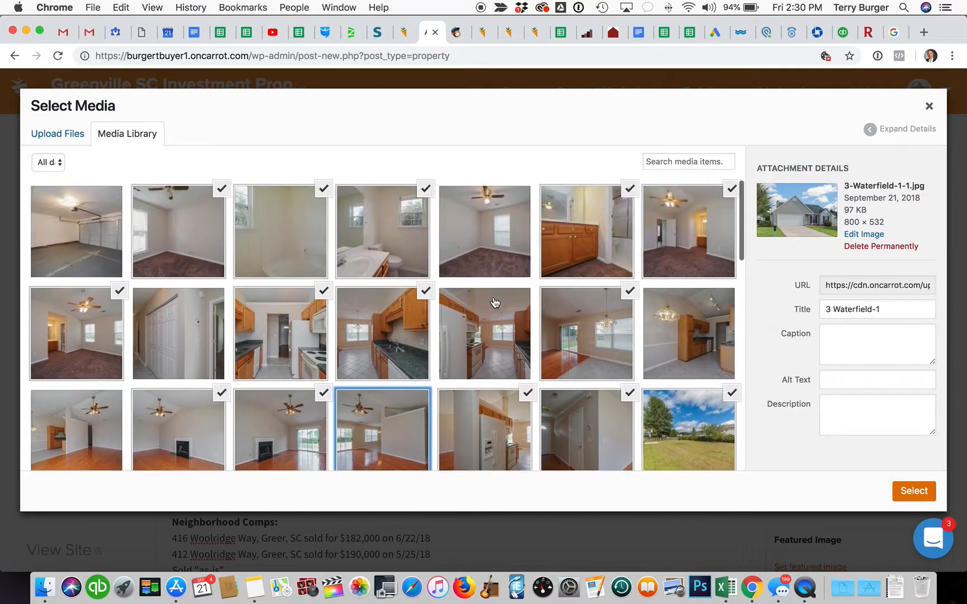
{"action": "scroll", "coordinate": [495, 303], "scroll_direction": "down", "scroll_amount": 1}
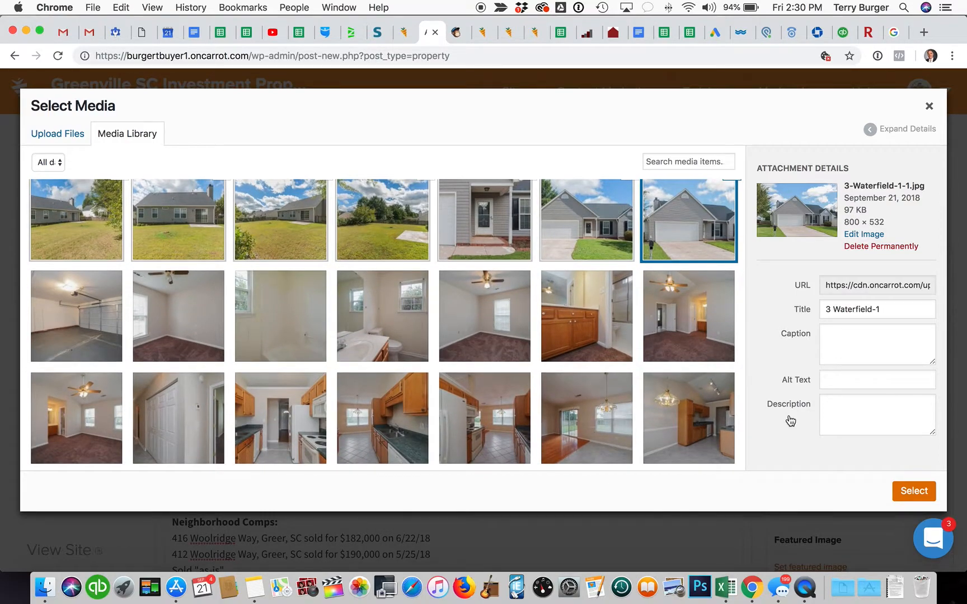
{"action": "scroll", "coordinate": [726, 370], "scroll_direction": "down", "scroll_amount": 3}
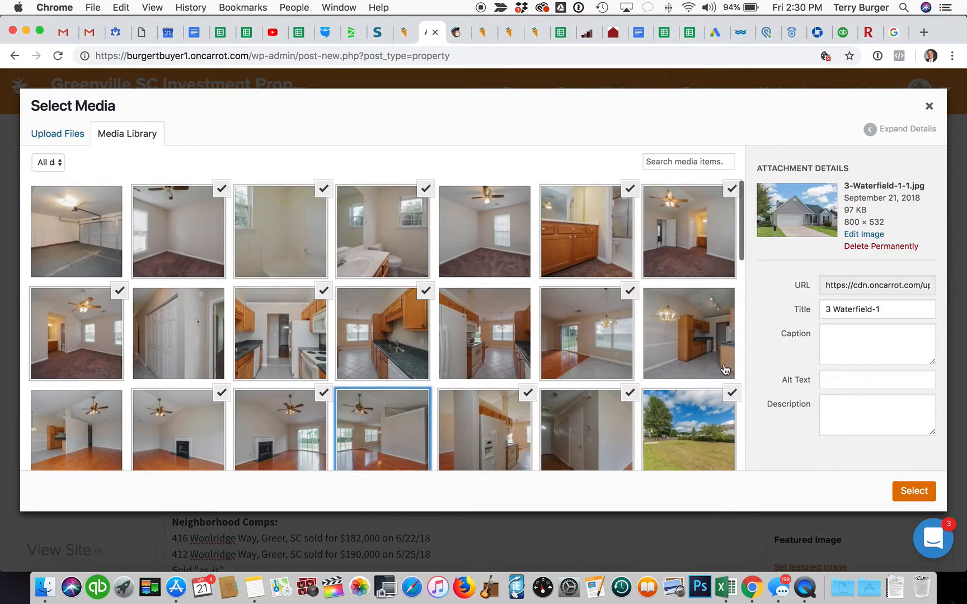
Step: Insert the chosen photos into the Property Photos gallery and rearrange their order
{"action": "left_click", "coordinate": [911, 491]}
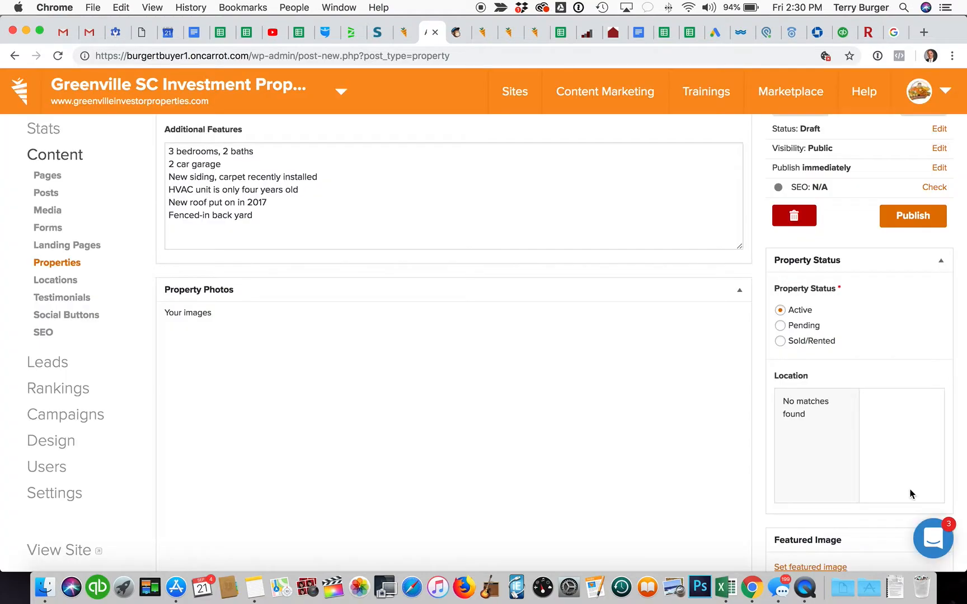
{"action": "scroll", "coordinate": [559, 347], "scroll_direction": "down", "scroll_amount": 3}
{"action": "scroll", "coordinate": [552, 358], "scroll_direction": "up", "scroll_amount": 3}
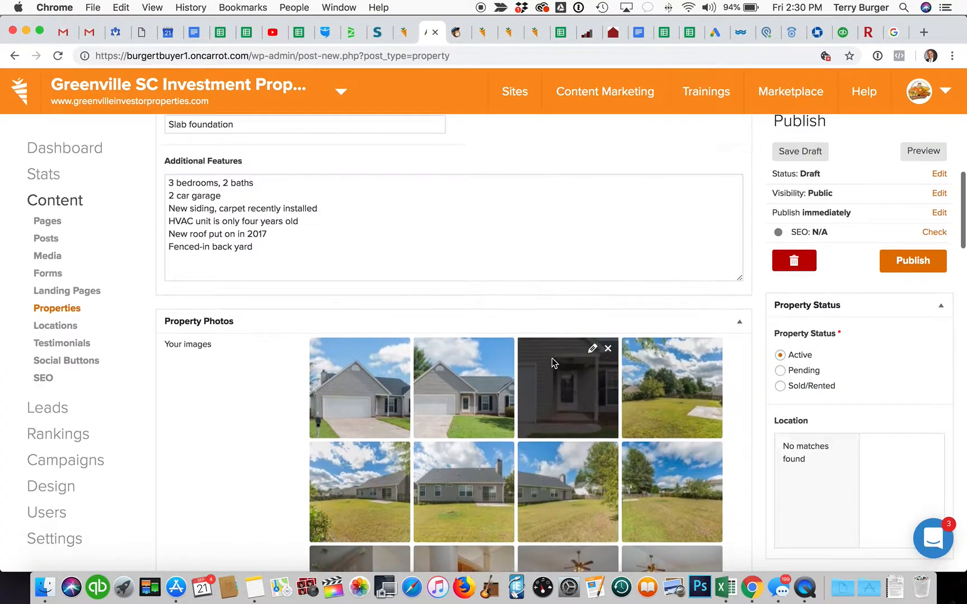
{"action": "scroll", "coordinate": [414, 281], "scroll_direction": "down", "scroll_amount": 4}
{"action": "scroll", "coordinate": [415, 281], "scroll_direction": "down", "scroll_amount": 5}
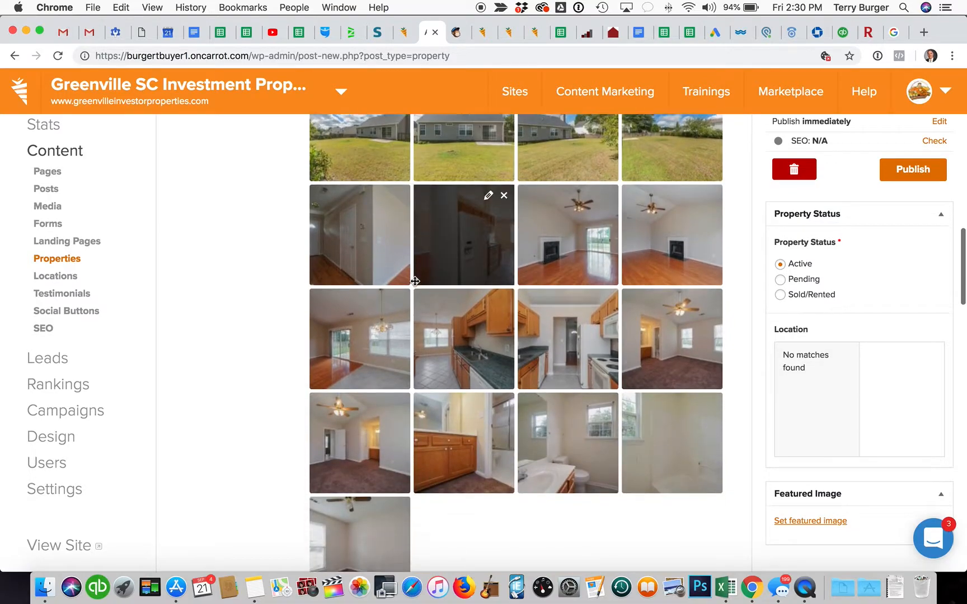
{"action": "scroll", "coordinate": [411, 283], "scroll_direction": "up", "scroll_amount": 8}
{"action": "scroll", "coordinate": [404, 292], "scroll_direction": "down", "scroll_amount": 3}
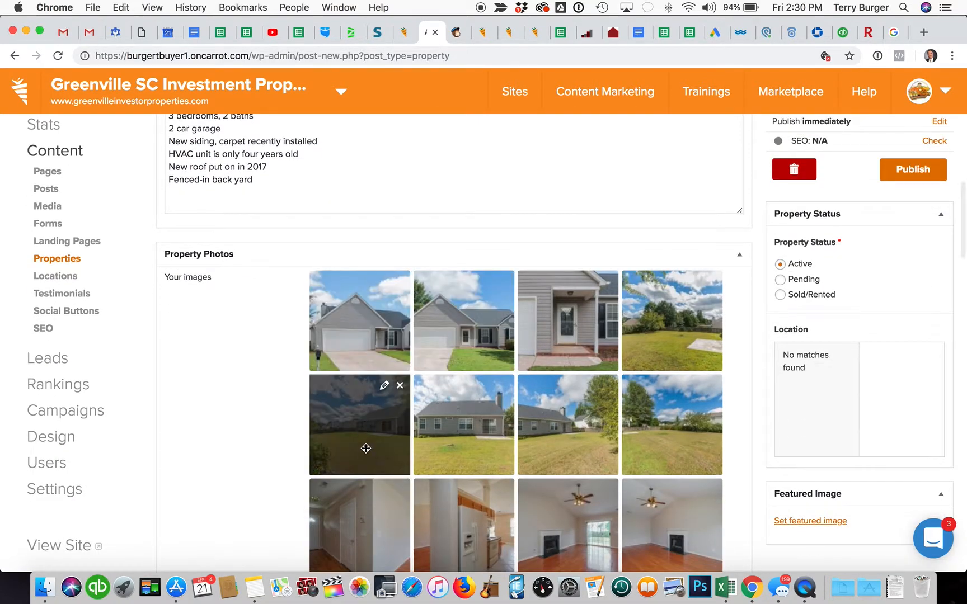
{"action": "left_click_drag", "start_coordinate": [488, 431], "coordinate": [512, 401]}
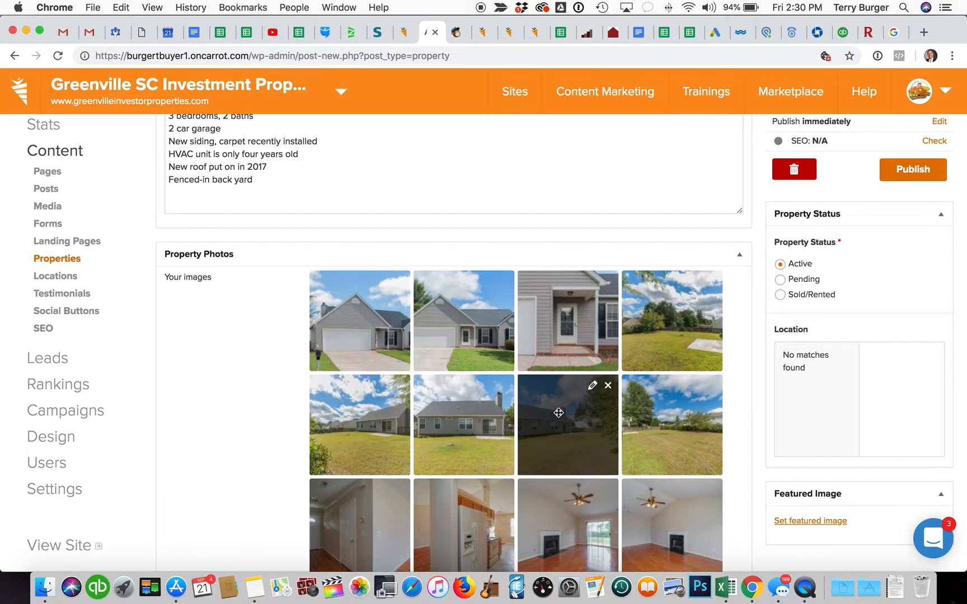
{"action": "scroll", "coordinate": [501, 395], "scroll_direction": "down", "scroll_amount": 10}
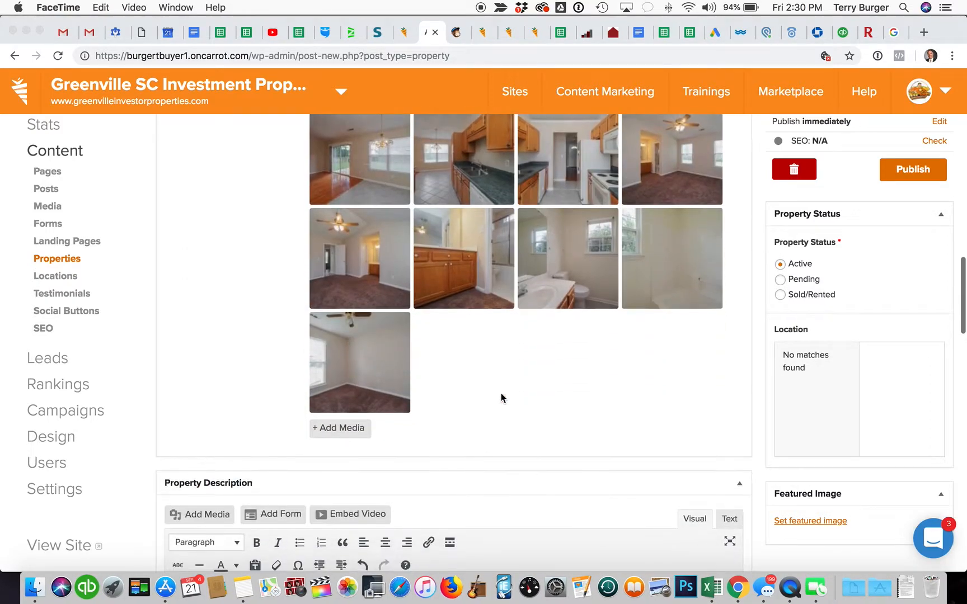
{"action": "scroll", "coordinate": [501, 393], "scroll_direction": "up", "scroll_amount": 8}
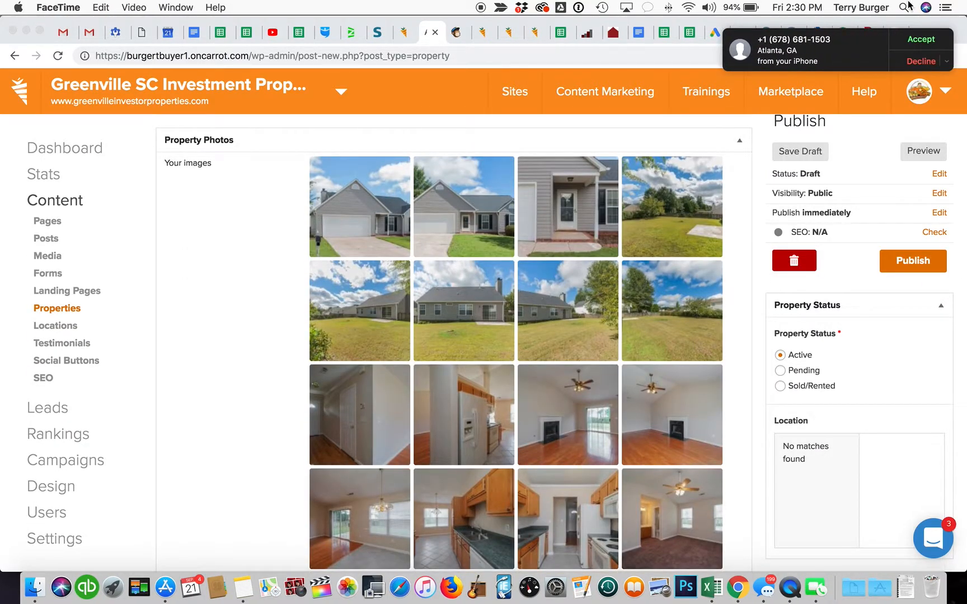
Step: Decline the incoming FaceTime call and preview the draft listing
{"action": "left_click", "coordinate": [915, 65]}
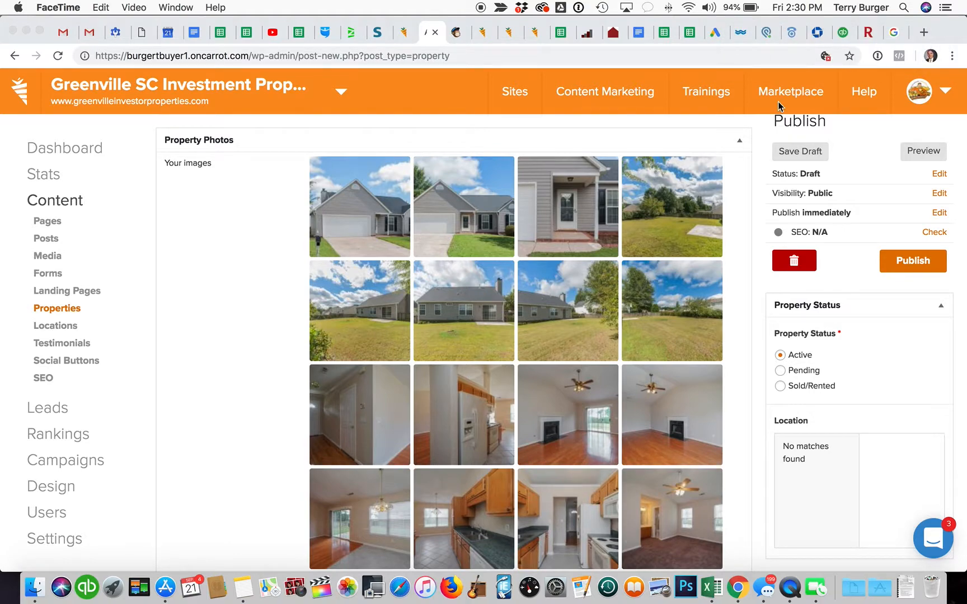
{"action": "scroll", "coordinate": [544, 306], "scroll_direction": "down", "scroll_amount": 3}
{"action": "scroll", "coordinate": [544, 313], "scroll_direction": "up", "scroll_amount": 4}
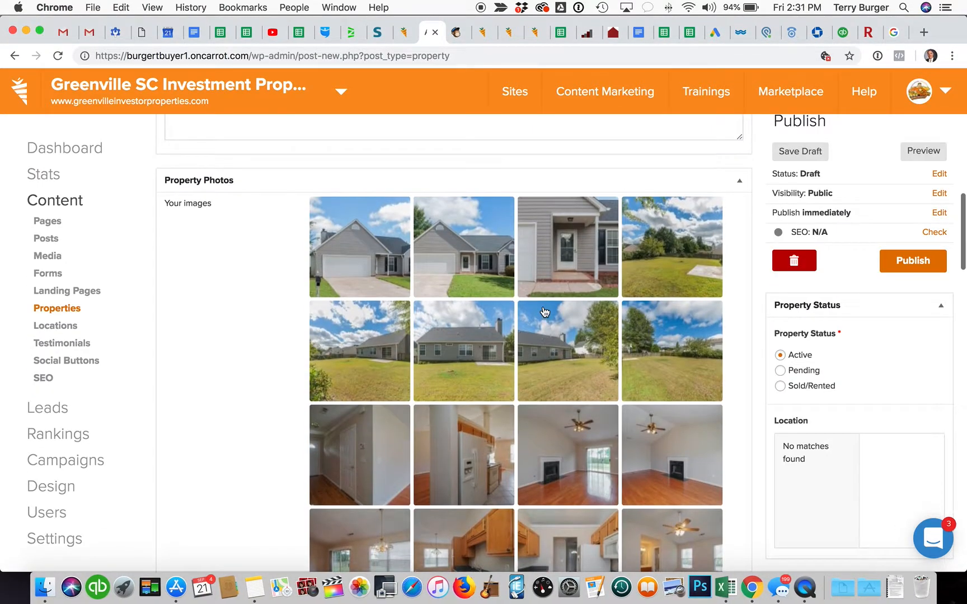
{"action": "left_click", "coordinate": [925, 151]}
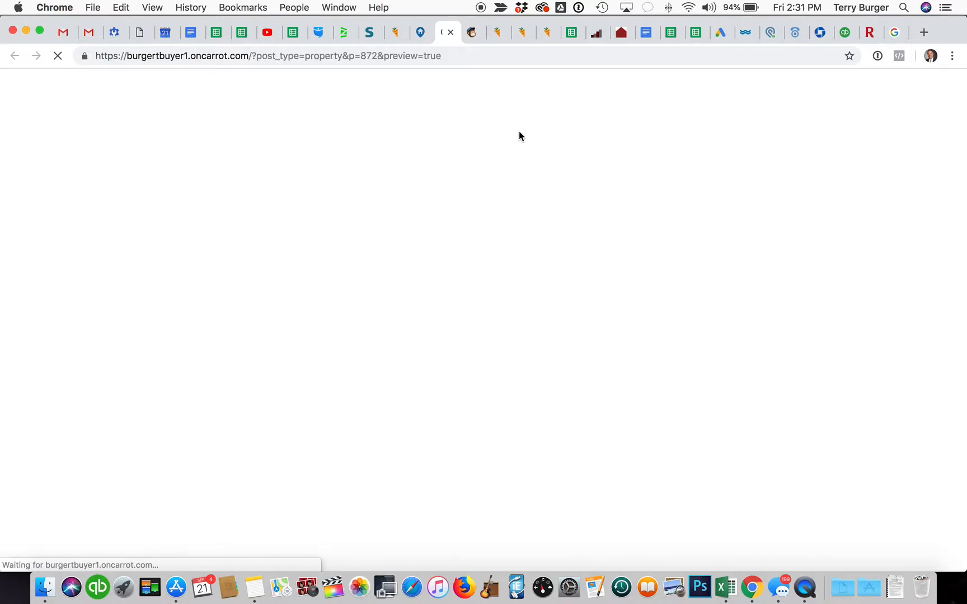
Step: Scroll the draft preview checking title, photos, comps, rent analysis and contact info, then return to the editor
{"action": "scroll", "coordinate": [363, 205], "scroll_direction": "down", "scroll_amount": 6}
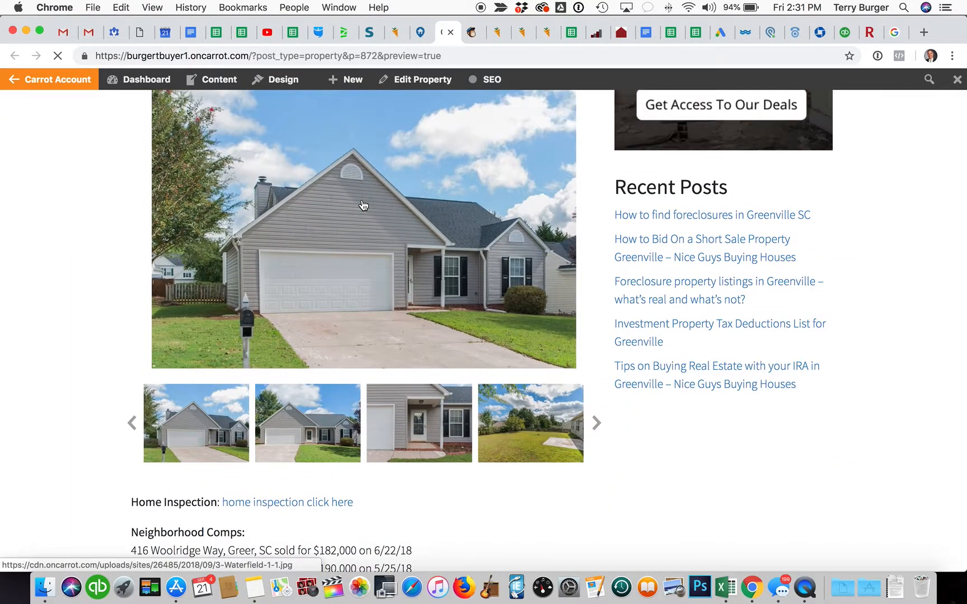
{"action": "scroll", "coordinate": [363, 201], "scroll_direction": "up", "scroll_amount": 3}
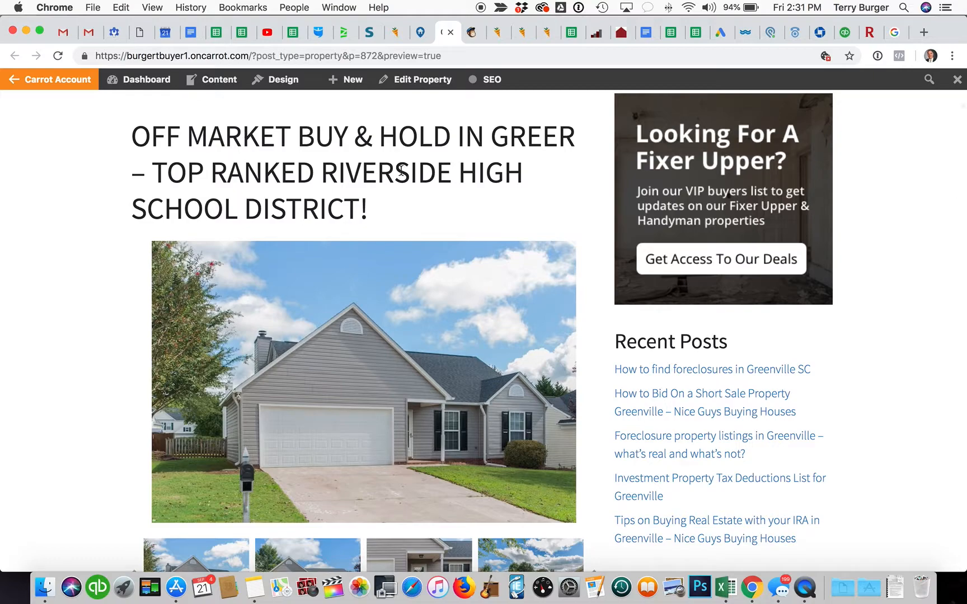
{"action": "scroll", "coordinate": [400, 168], "scroll_direction": "down", "scroll_amount": 3}
{"action": "scroll", "coordinate": [402, 175], "scroll_direction": "down", "scroll_amount": 12}
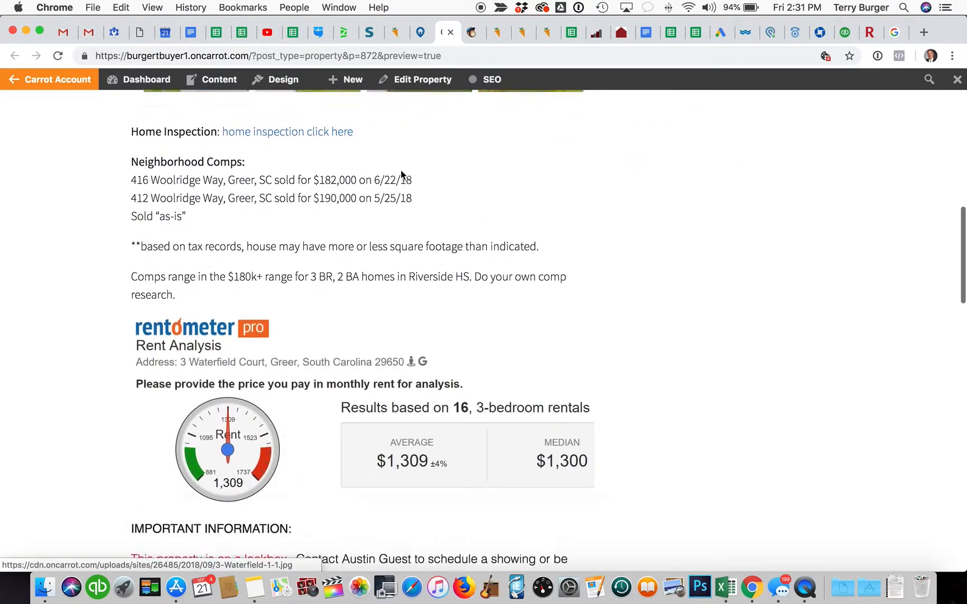
{"action": "scroll", "coordinate": [401, 170], "scroll_direction": "down", "scroll_amount": 8}
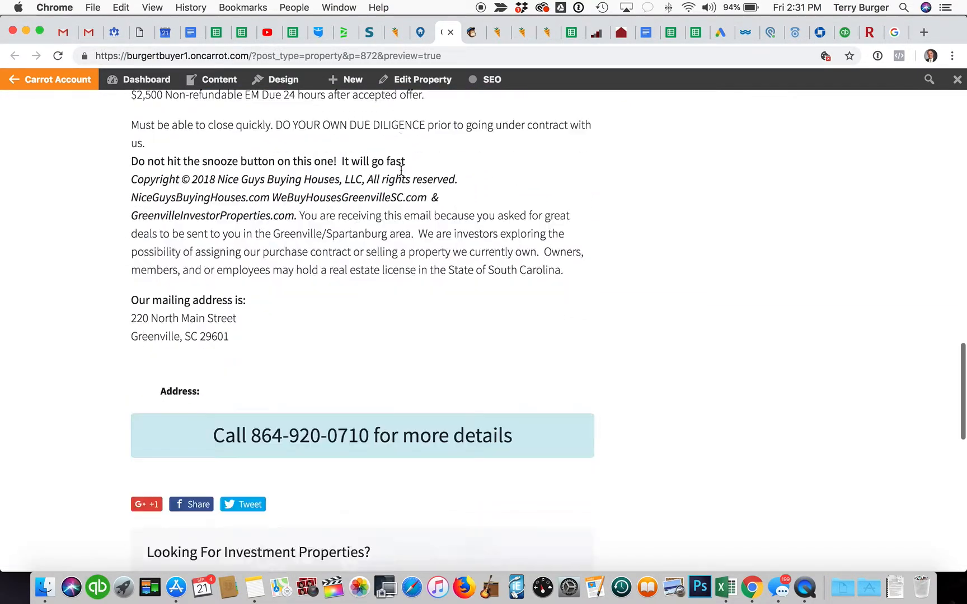
{"action": "scroll", "coordinate": [401, 170], "scroll_direction": "up", "scroll_amount": 2}
{"action": "scroll", "coordinate": [287, 306], "scroll_direction": "up", "scroll_amount": 4}
{"action": "scroll", "coordinate": [286, 307], "scroll_direction": "up", "scroll_amount": 11}
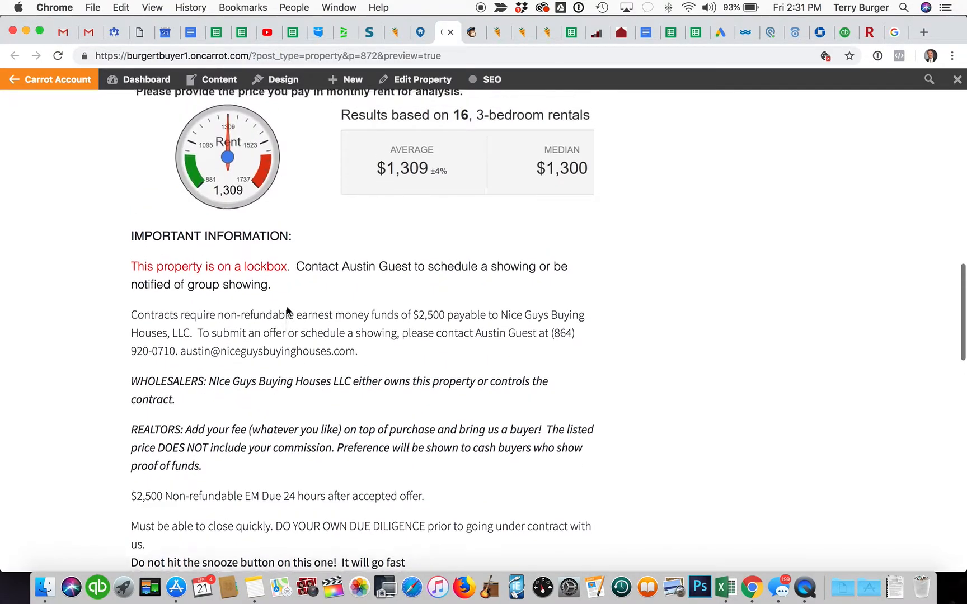
{"action": "scroll", "coordinate": [286, 322], "scroll_direction": "up", "scroll_amount": 5}
{"action": "scroll", "coordinate": [286, 321], "scroll_direction": "up", "scroll_amount": 5}
{"action": "scroll", "coordinate": [288, 325], "scroll_direction": "down", "scroll_amount": 7}
{"action": "scroll", "coordinate": [287, 324], "scroll_direction": "down", "scroll_amount": 1}
{"action": "scroll", "coordinate": [286, 319], "scroll_direction": "up", "scroll_amount": 9}
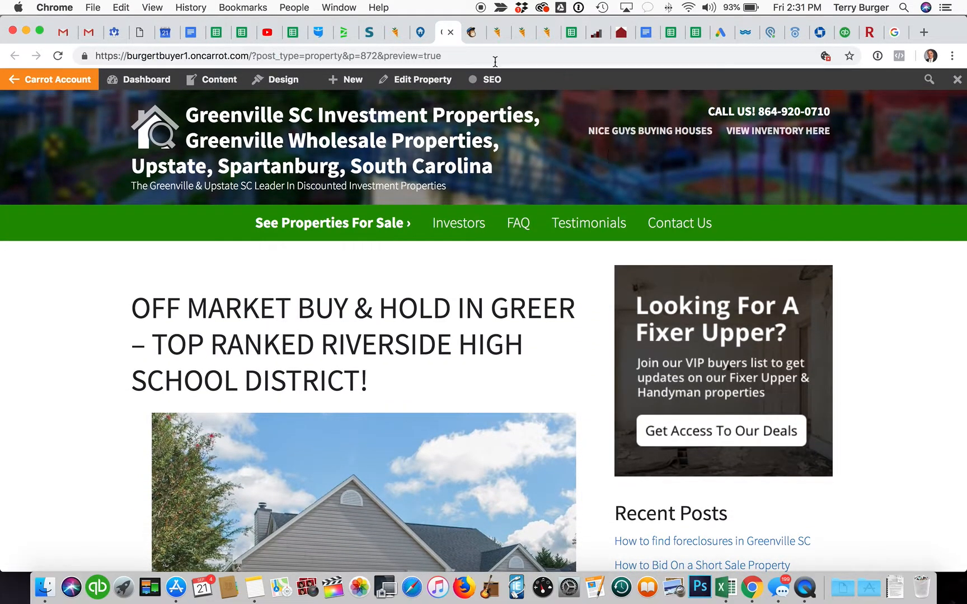
{"action": "left_click", "coordinate": [420, 34]}
{"action": "scroll", "coordinate": [418, 336], "scroll_direction": "up", "scroll_amount": 15}
Step: Replace the title's opening 'OFF MARKET BUY & HOLD IN GREER' with 'Greer Ranch'
{"action": "scroll", "coordinate": [418, 331], "scroll_direction": "down", "scroll_amount": 1}
{"action": "left_click_drag", "start_coordinate": [426, 192], "coordinate": [157, 198]}
{"action": "type", "text": "Off "}
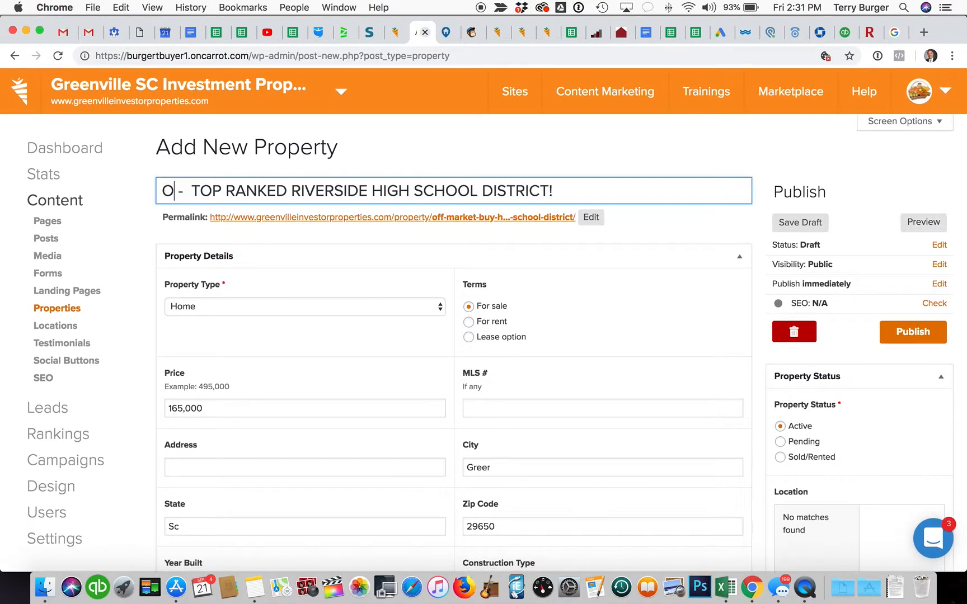
{"action": "type", "text": "Market "}
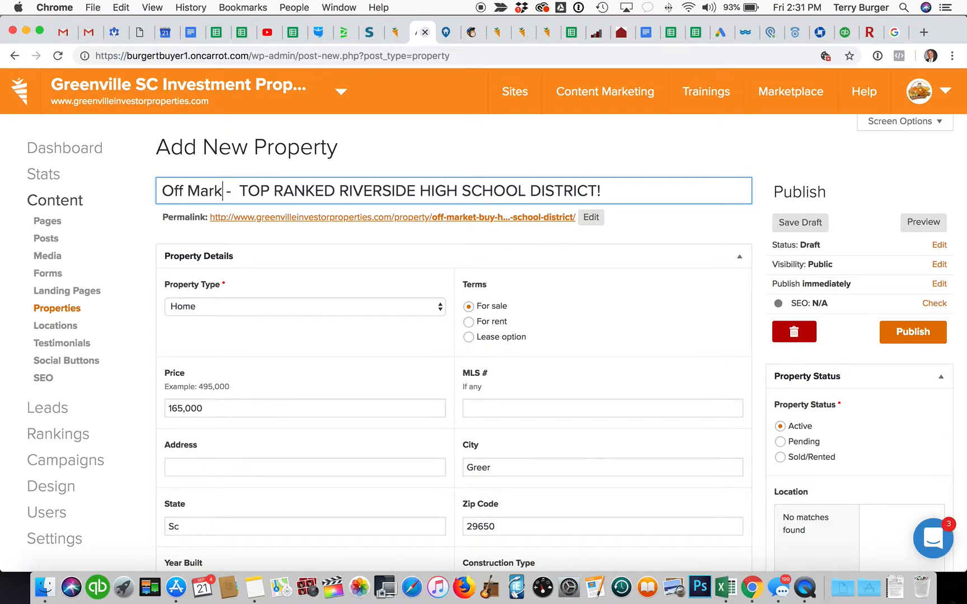
{"action": "type", "text": "Greer Ranch"}
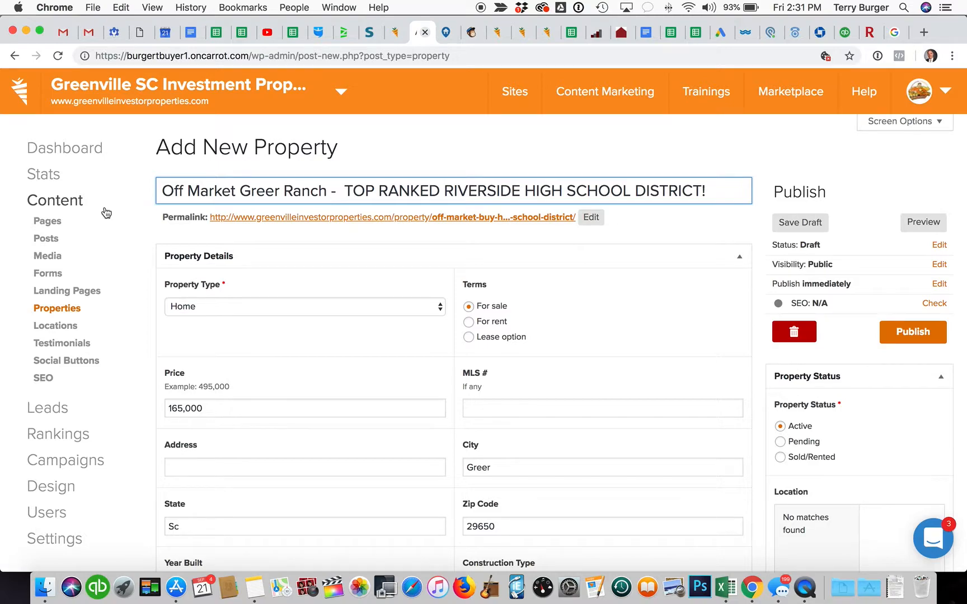
{"action": "left_click_drag", "start_coordinate": [239, 190], "coordinate": [161, 190]}
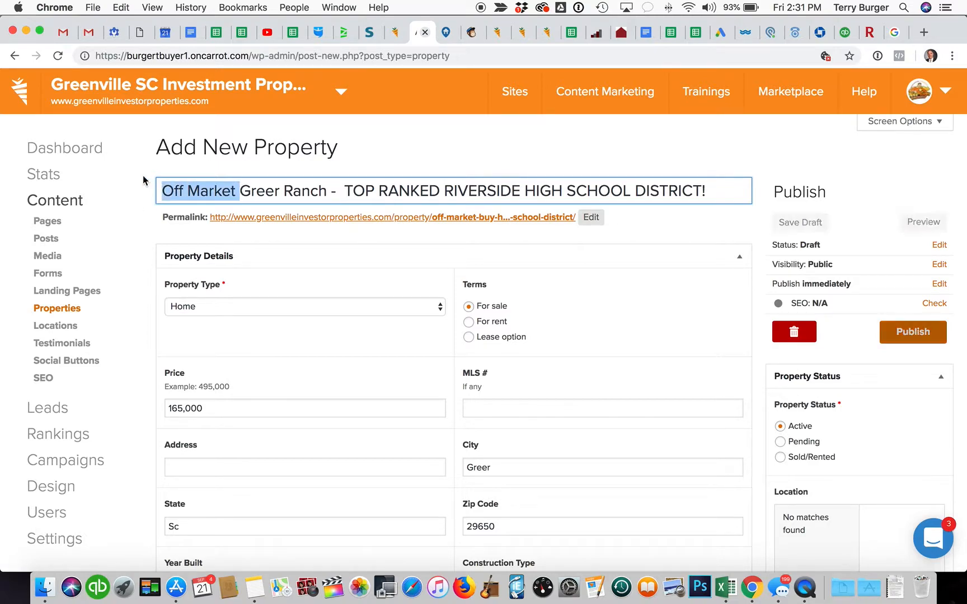
{"action": "key", "text": "BackSpace"}
{"action": "left_click", "coordinate": [263, 190]}
{"action": "key", "text": "BackSpace"}
{"action": "key", "text": "BackSpace"}
Step: Add 'in Top Ranked Riverside HS District' and replace the old uppercase remainder so the title ends 'Not on MLS'
{"action": "type", "text": "in Top Ranked R"}
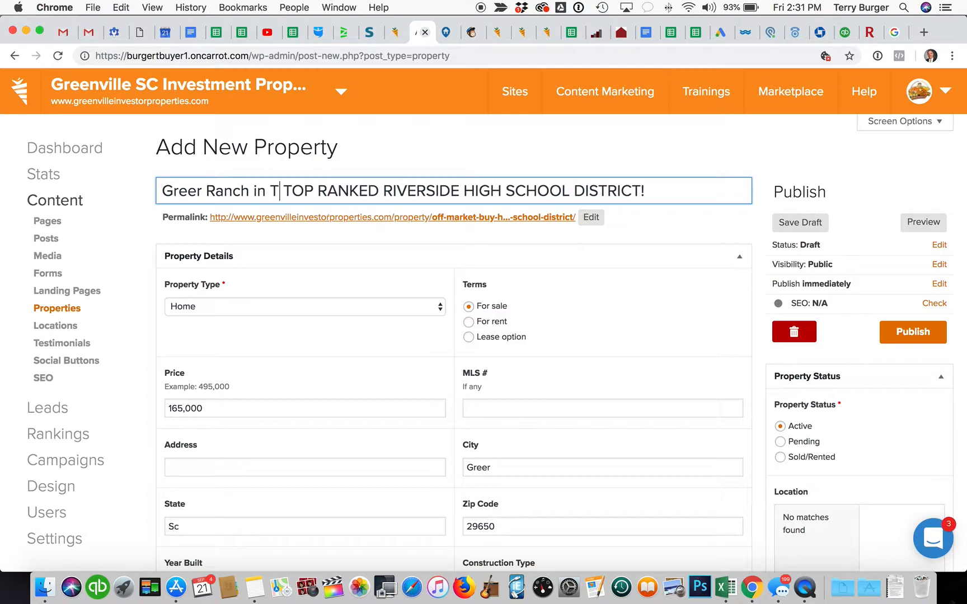
{"action": "type", "text": "iverw"}
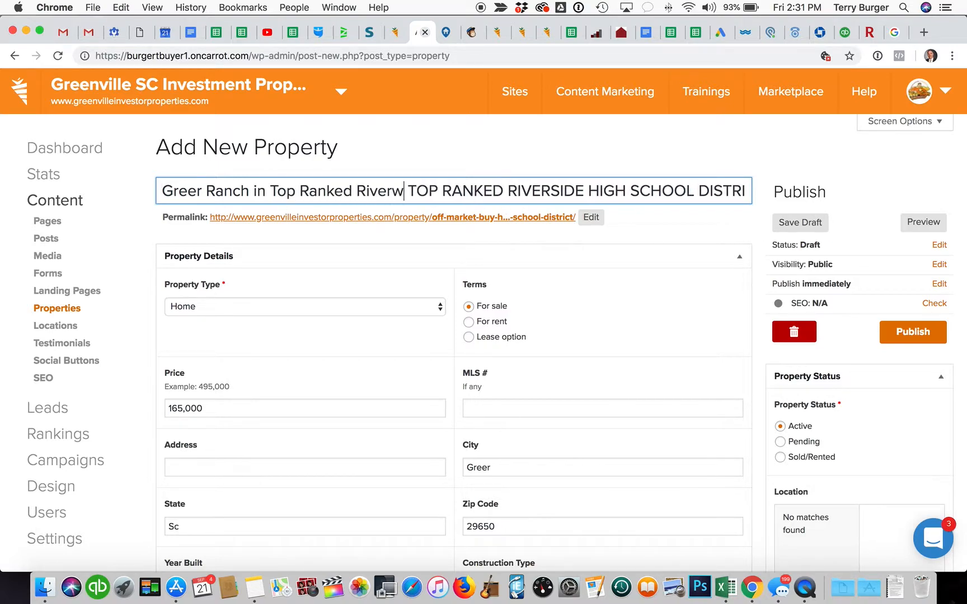
{"action": "type", "text": "sid"}
{"action": "key", "text": "BackSpace"}
{"action": "key", "text": "BackSpace"}
{"action": "key", "text": "BackSpace"}
{"action": "key", "text": "BackSpace"}
{"action": "type", "text": "side "}
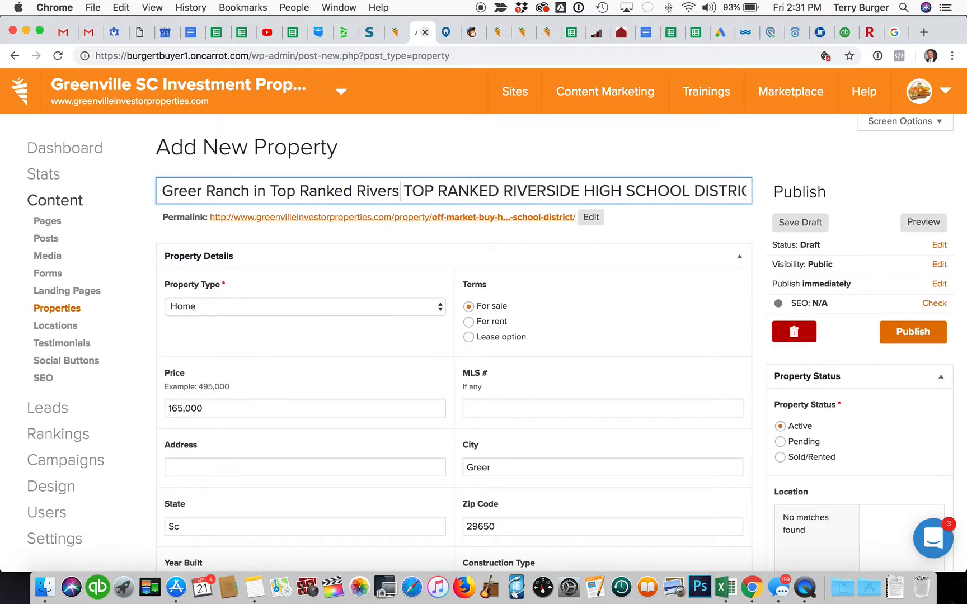
{"action": "type", "text": "HS District."}
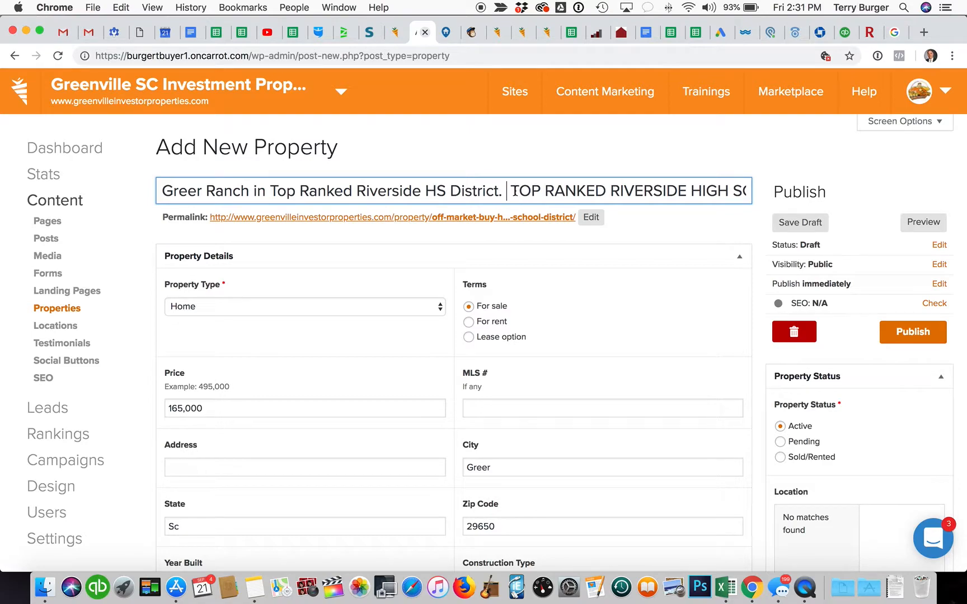
{"action": "left_click_drag", "start_coordinate": [515, 191], "coordinate": [760, 199]}
{"action": "key", "text": "BackSpace"}
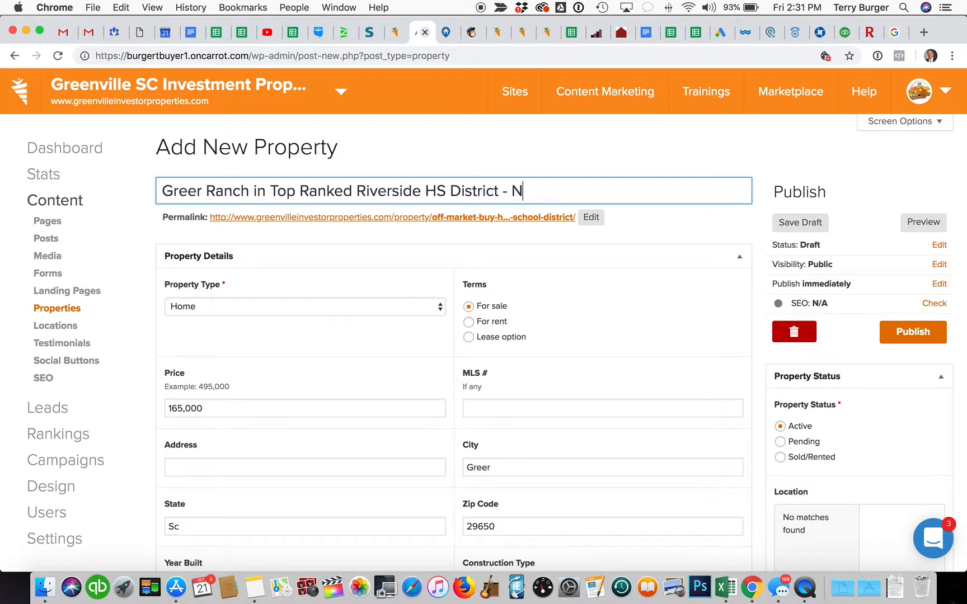
{"action": "type", "text": "on MLS"}
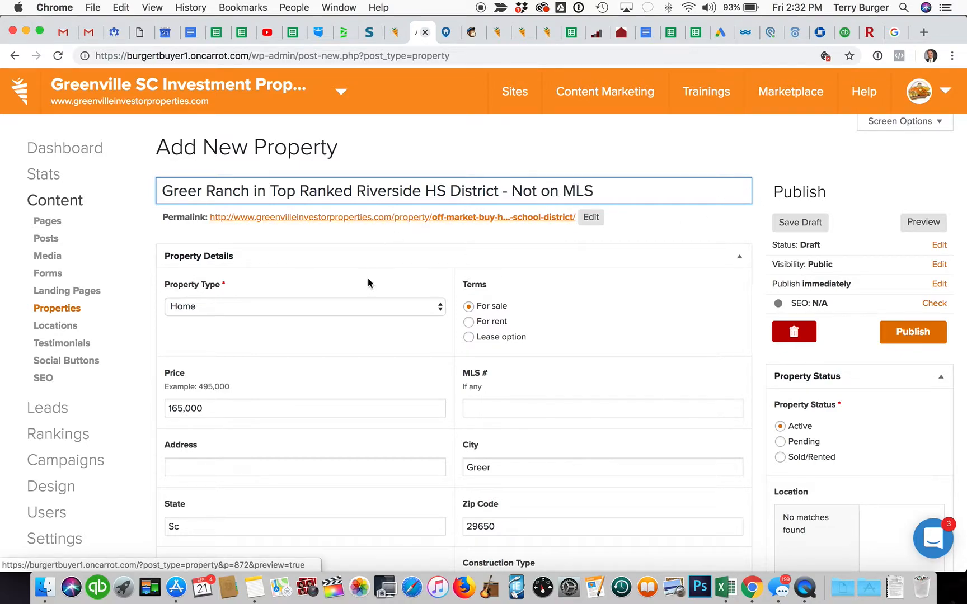
{"action": "scroll", "coordinate": [428, 389], "scroll_direction": "down", "scroll_amount": 10}
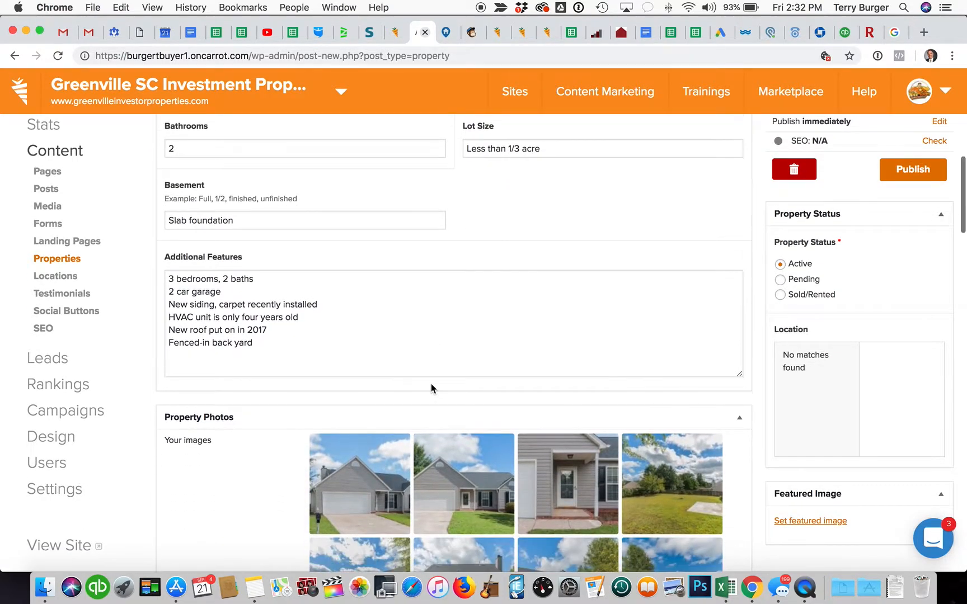
Step: Preview the Greer Ranch listing down to its important information, then return to the property form
{"action": "scroll", "coordinate": [817, 179], "scroll_direction": "up", "scroll_amount": 3}
{"action": "left_click", "coordinate": [917, 151]}
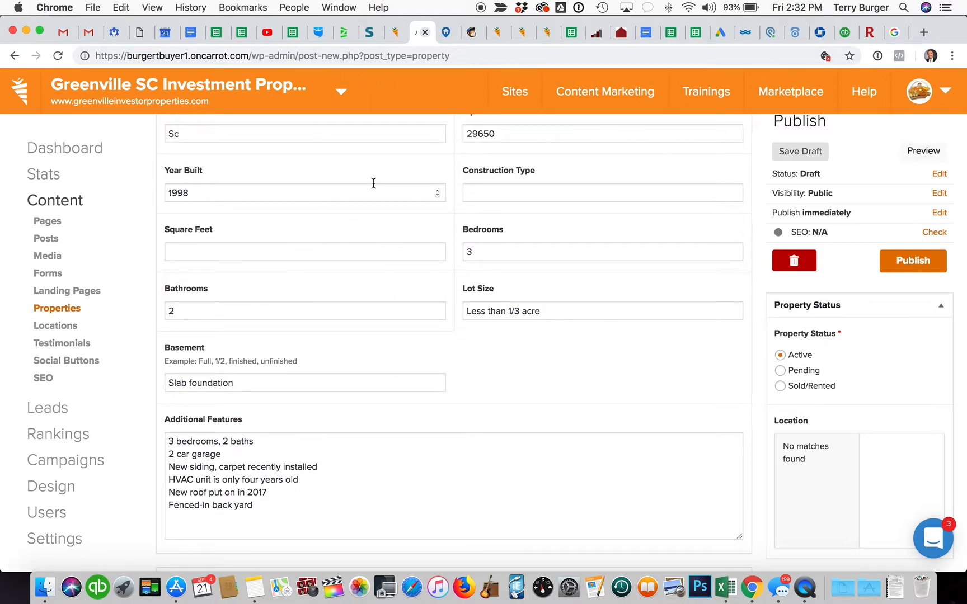
{"action": "left_click", "coordinate": [447, 32]}
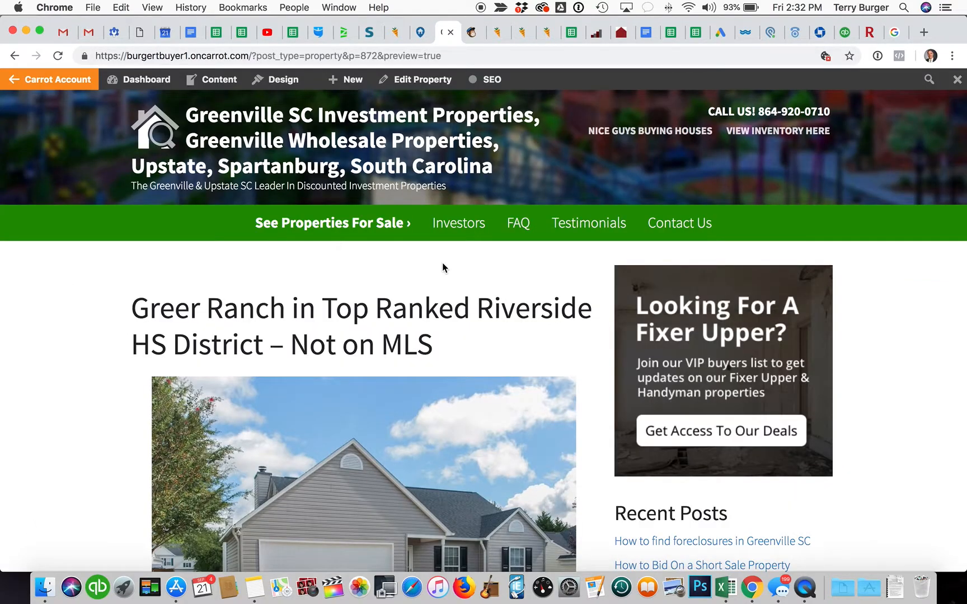
{"action": "scroll", "coordinate": [442, 268], "scroll_direction": "down", "scroll_amount": 8}
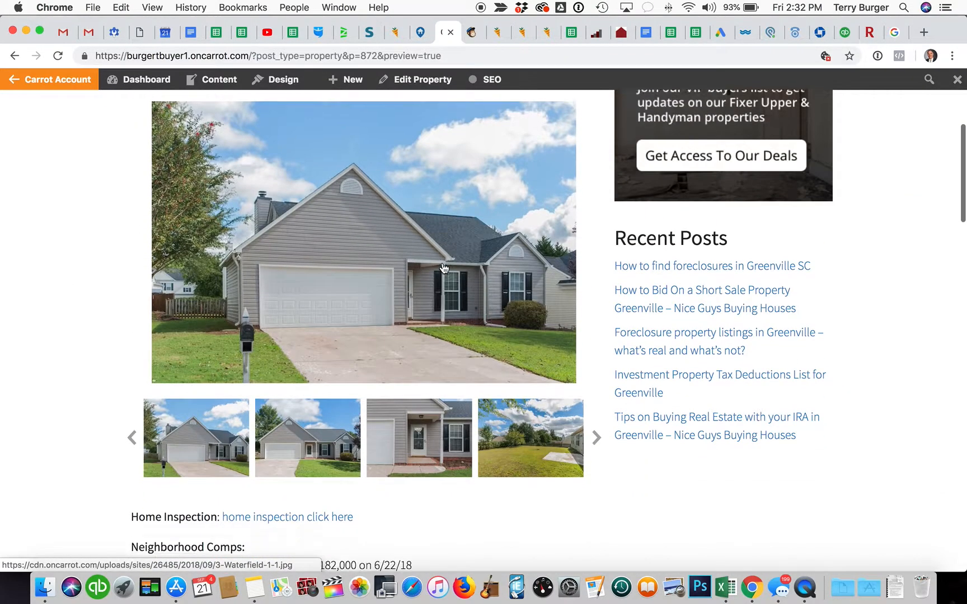
{"action": "scroll", "coordinate": [442, 268], "scroll_direction": "down", "scroll_amount": 3}
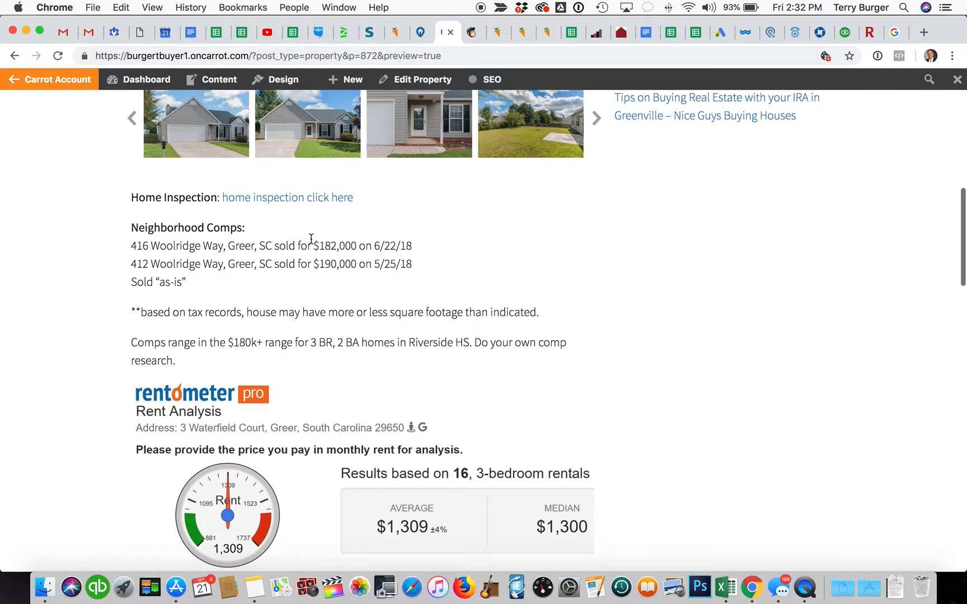
{"action": "scroll", "coordinate": [310, 267], "scroll_direction": "down", "scroll_amount": 9}
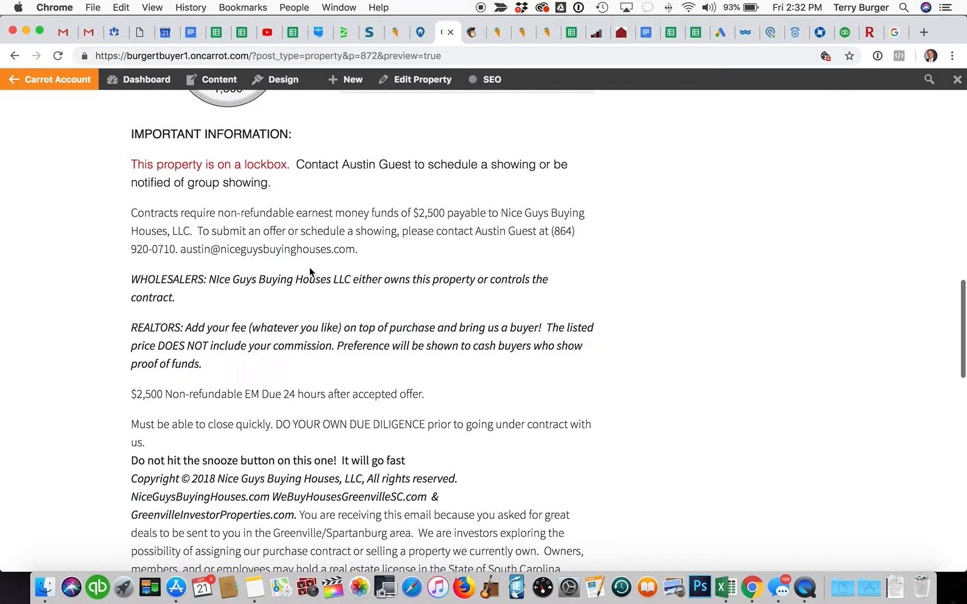
{"action": "scroll", "coordinate": [309, 267], "scroll_direction": "down", "scroll_amount": 6}
{"action": "scroll", "coordinate": [309, 267], "scroll_direction": "up", "scroll_amount": 20}
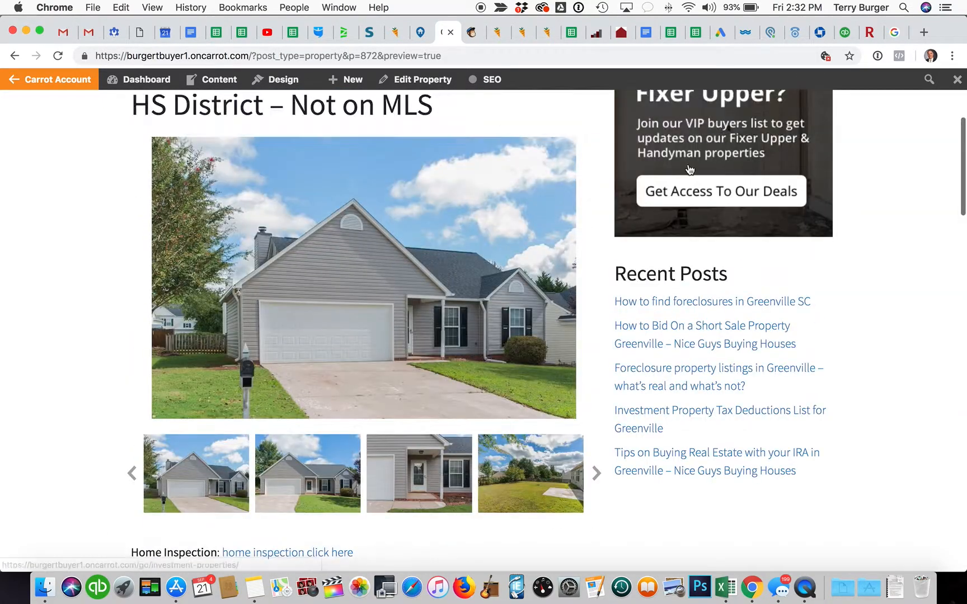
{"action": "left_click", "coordinate": [421, 32]}
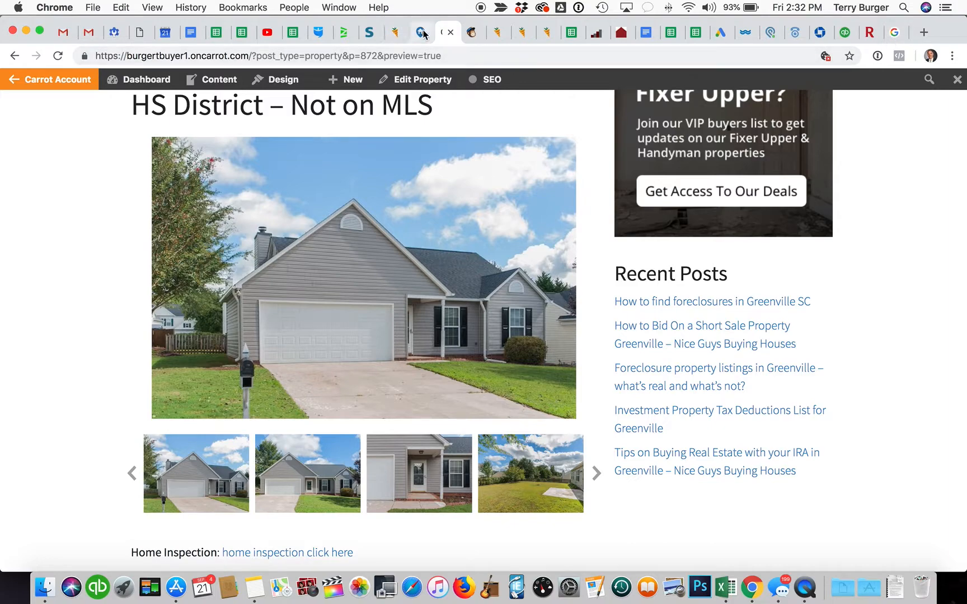
{"action": "scroll", "coordinate": [418, 318], "scroll_direction": "down", "scroll_amount": 3}
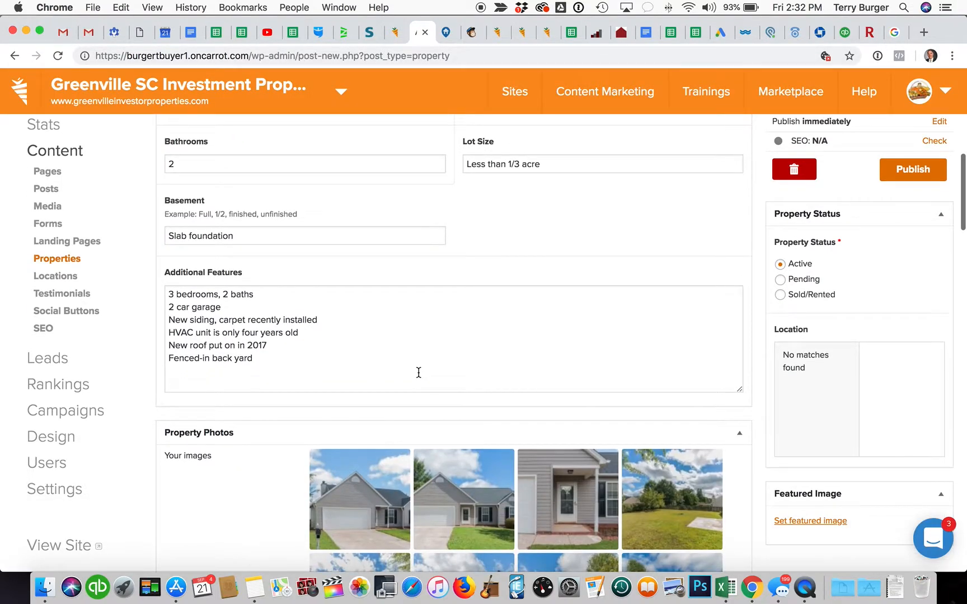
Step: Review the Additional Features text and publish the Greer Ranch property listing
{"action": "triple_click", "coordinate": [248, 298]}
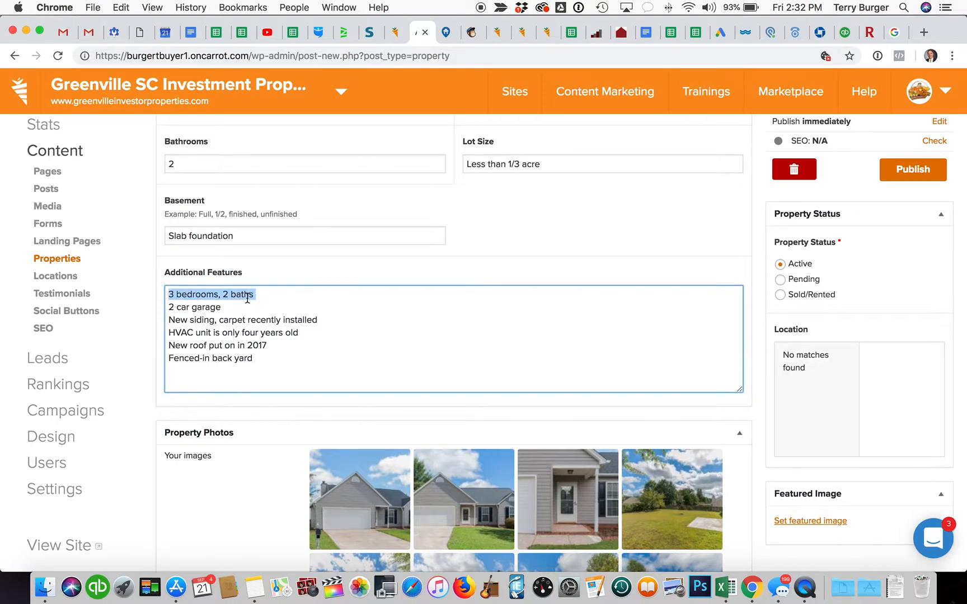
{"action": "left_click", "coordinate": [301, 358]}
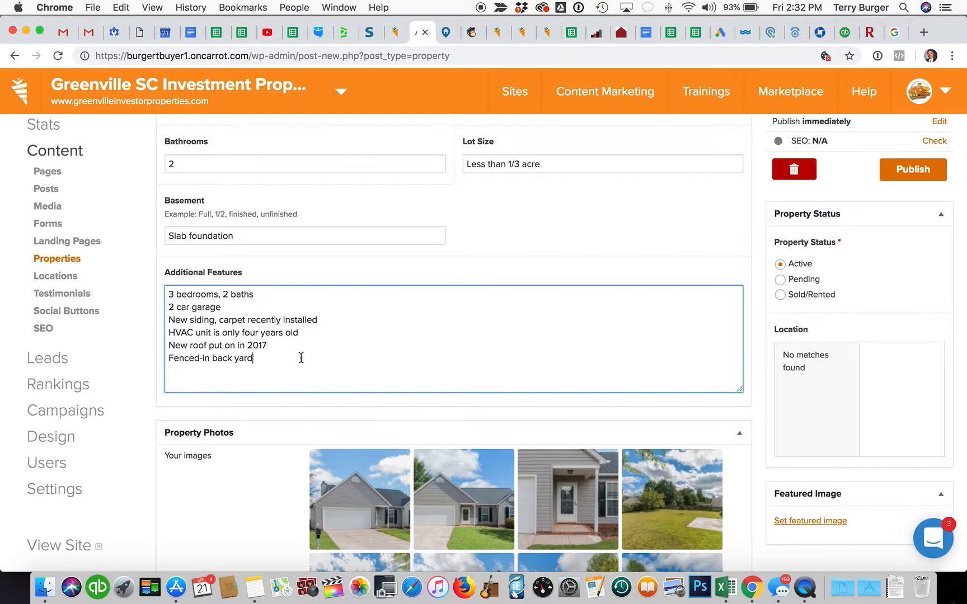
{"action": "scroll", "coordinate": [300, 358], "scroll_direction": "down", "scroll_amount": 3}
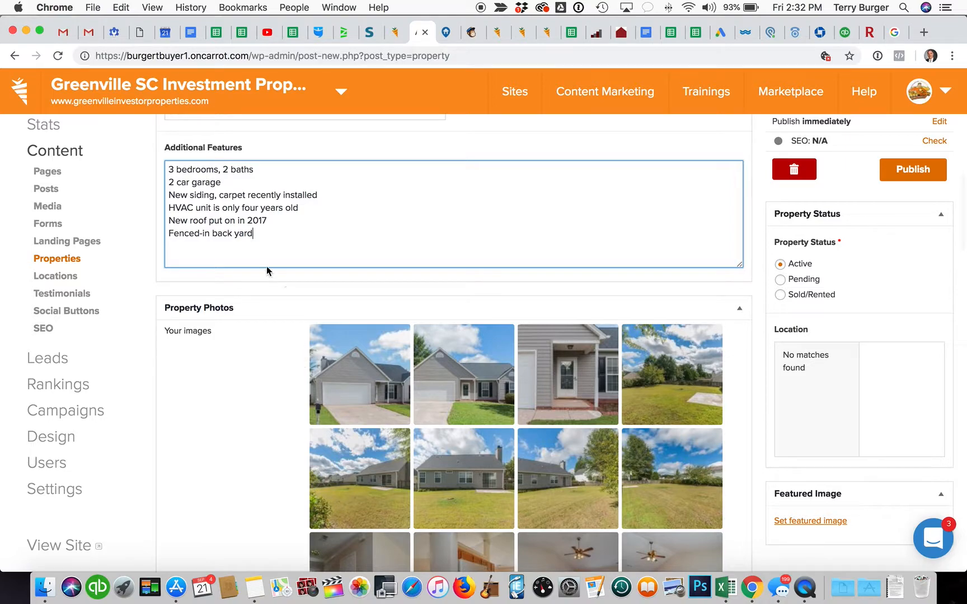
{"action": "scroll", "coordinate": [275, 235], "scroll_direction": "down", "scroll_amount": 10}
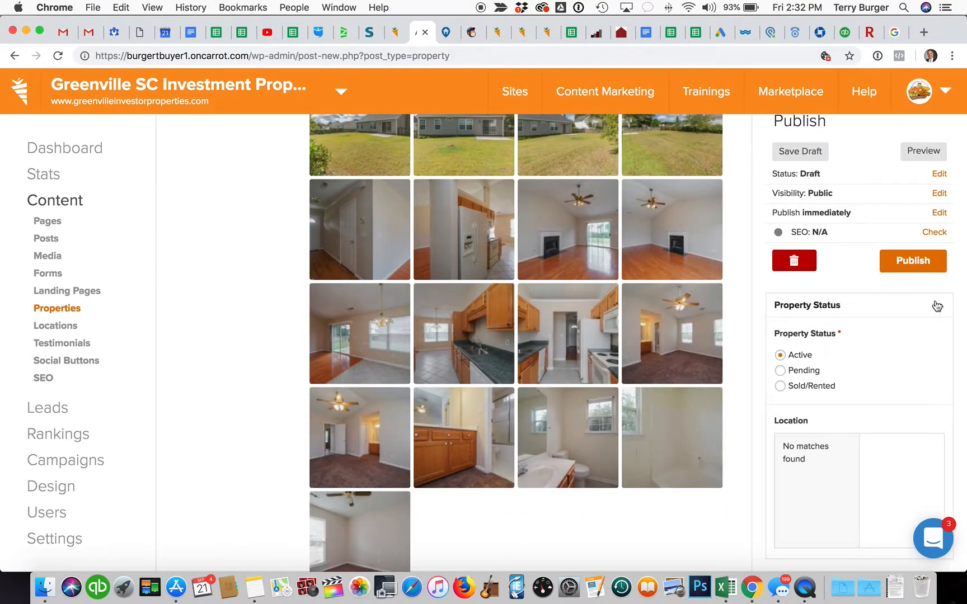
{"action": "left_click", "coordinate": [922, 257]}
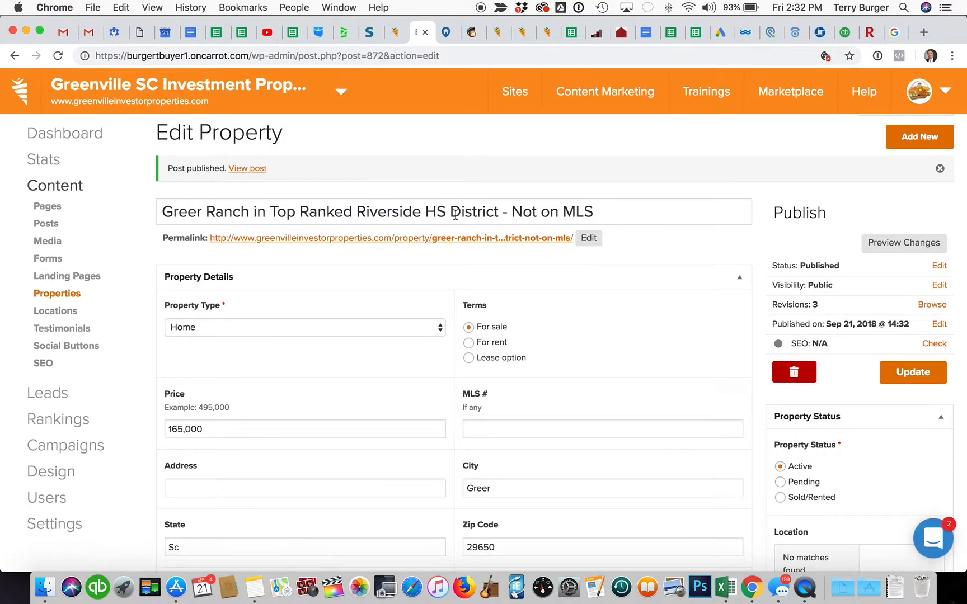
Step: Copy the web address of the listing's live permalink
{"action": "right_click", "coordinate": [480, 238]}
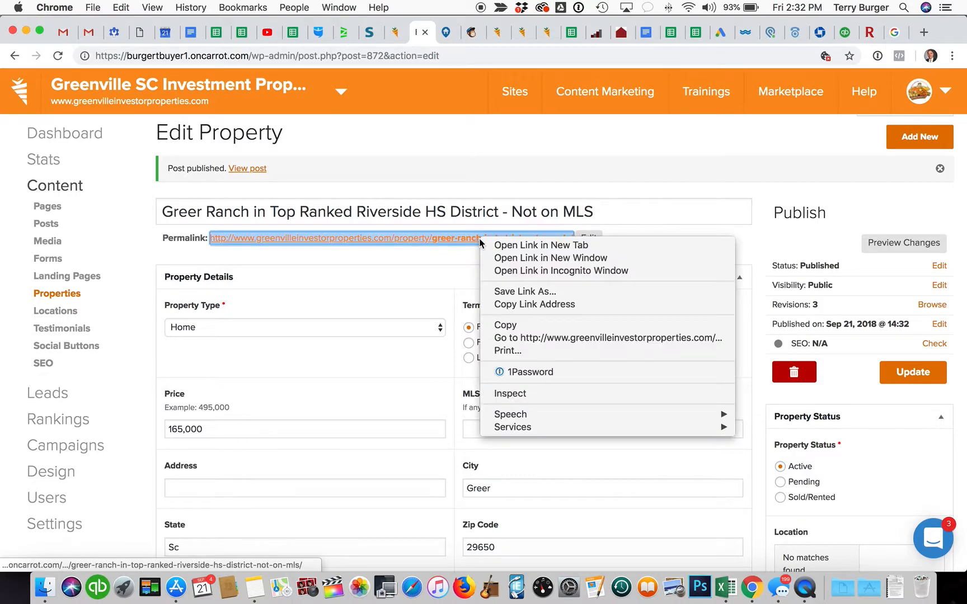
{"action": "left_click", "coordinate": [505, 304]}
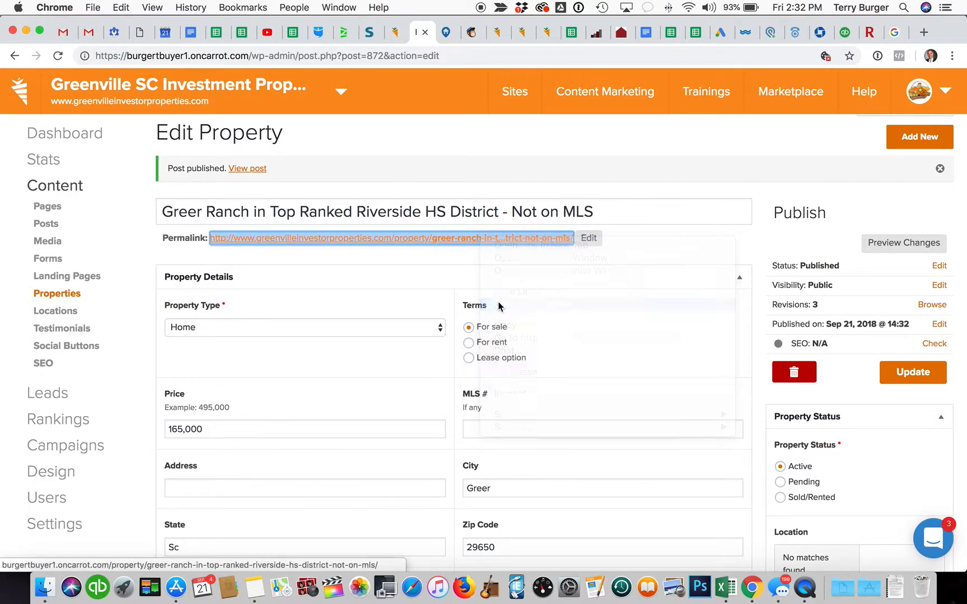
{"action": "left_click", "coordinate": [92, 8]}
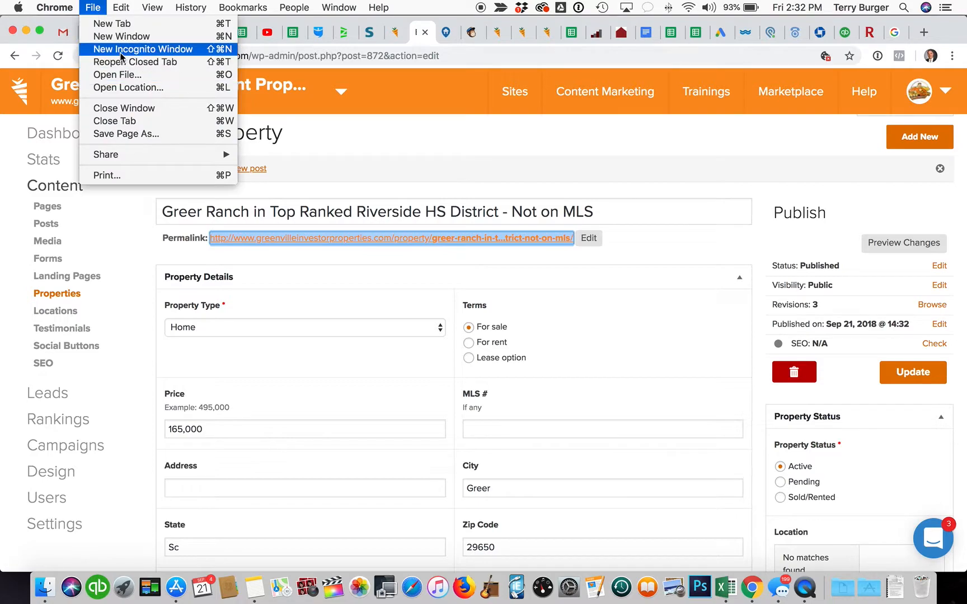
Step: Load the greenvilleinvestorproperties.com/property/ Greer Ranch listing URL in a new incognito window
{"action": "left_click", "coordinate": [122, 50]}
{"action": "key", "text": "super+v"}
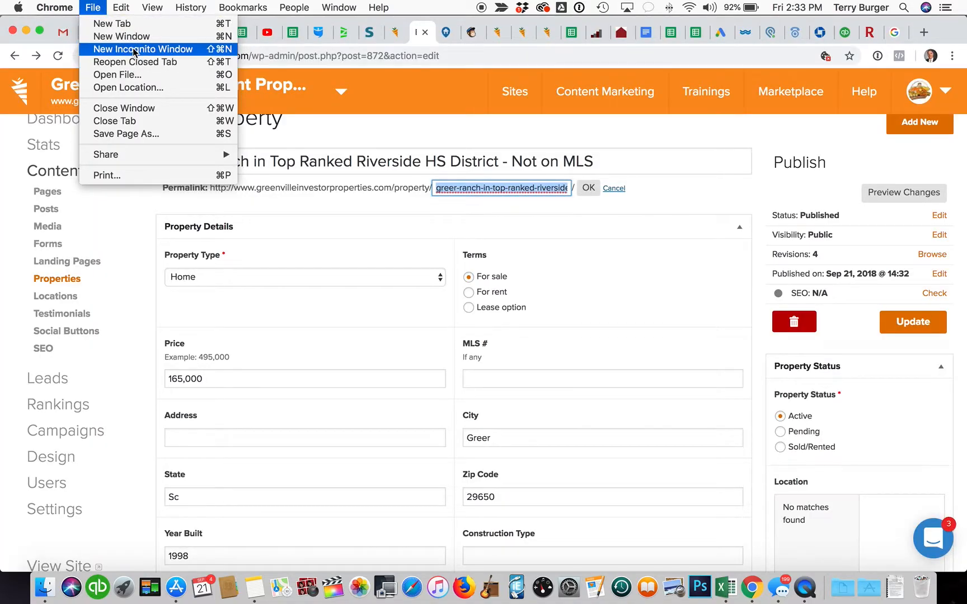
{"action": "left_click", "coordinate": [144, 48]}
{"action": "type", "text": "feww"}
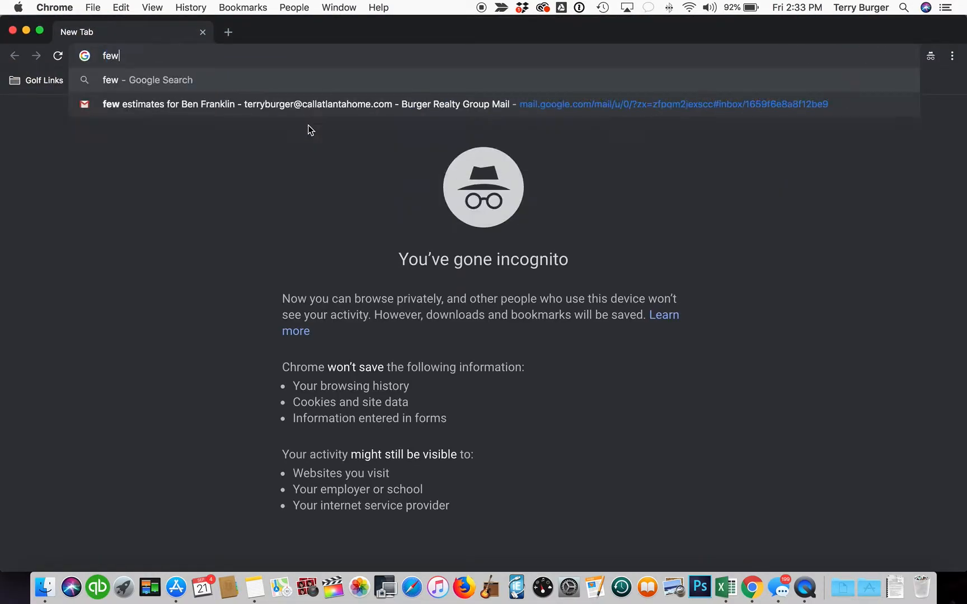
{"action": "key", "text": "BackSpace"}
{"action": "key", "text": "BackSpace"}
{"action": "key", "text": "BackSpace"}
{"action": "key", "text": "BackSpace"}
{"action": "type", "text": "green"}
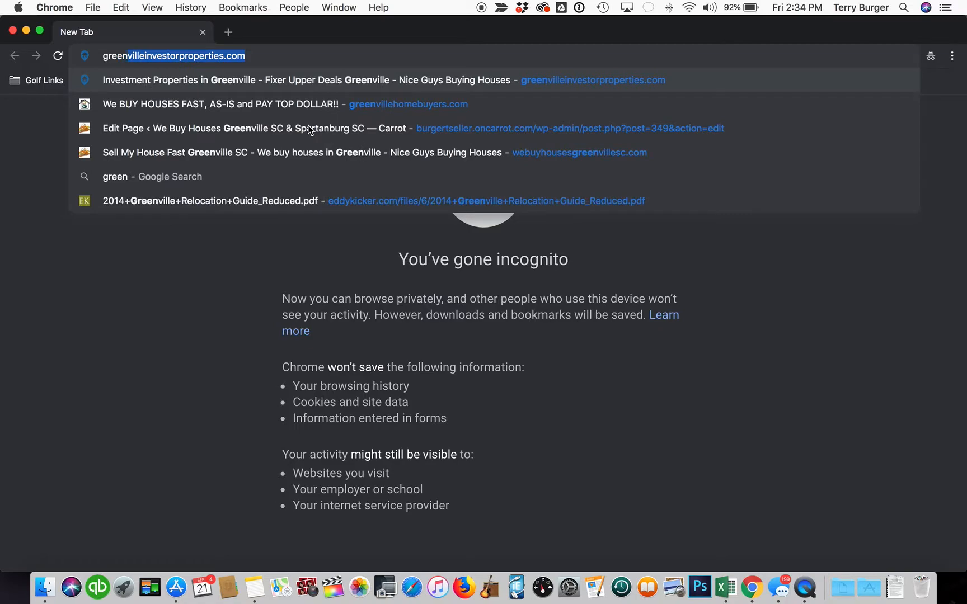
{"action": "key", "text": "Right"}
{"action": "type", "text": "/"}
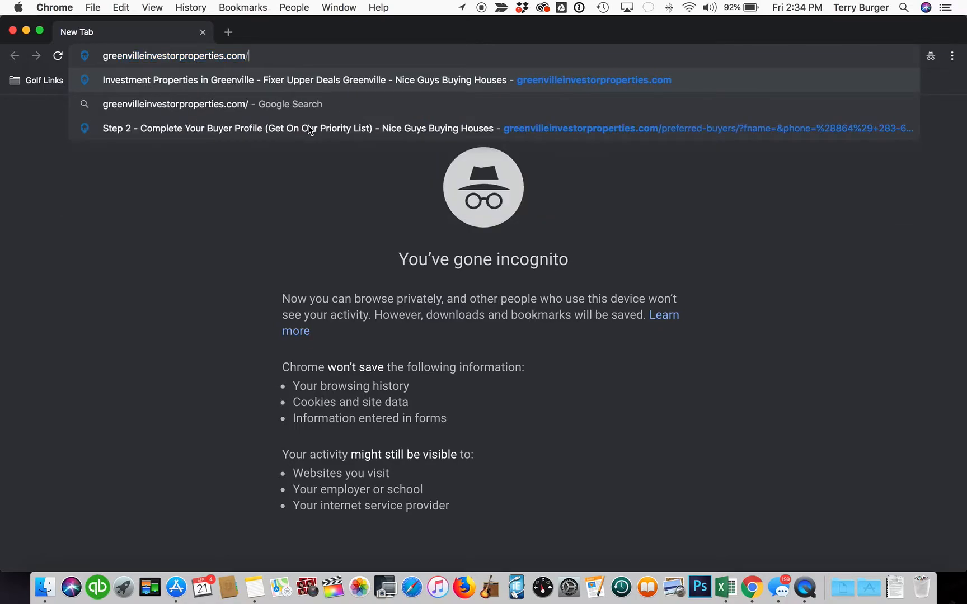
{"action": "type", "text": "property/"}
{"action": "key", "text": "super+v"}
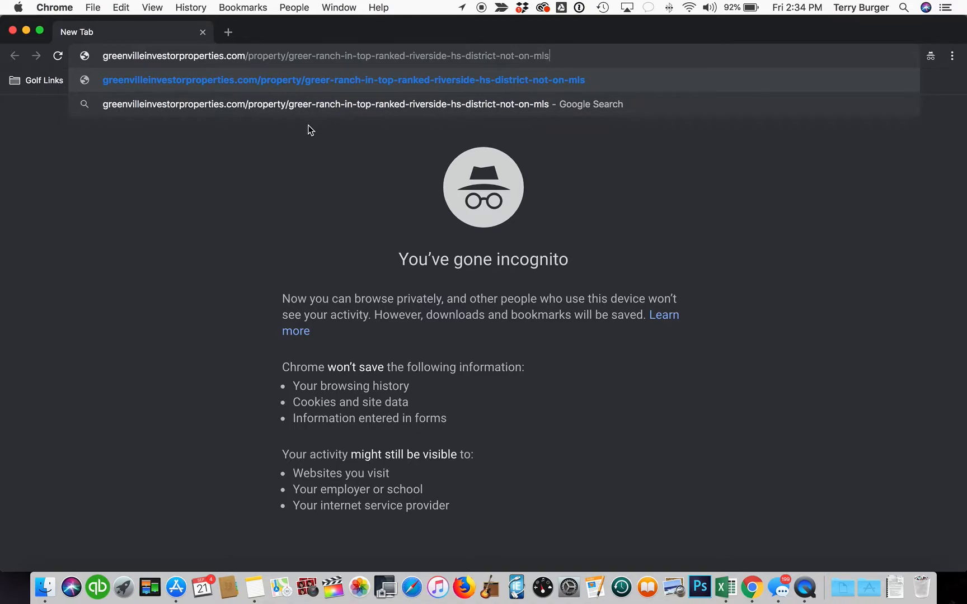
{"action": "key", "text": "Return"}
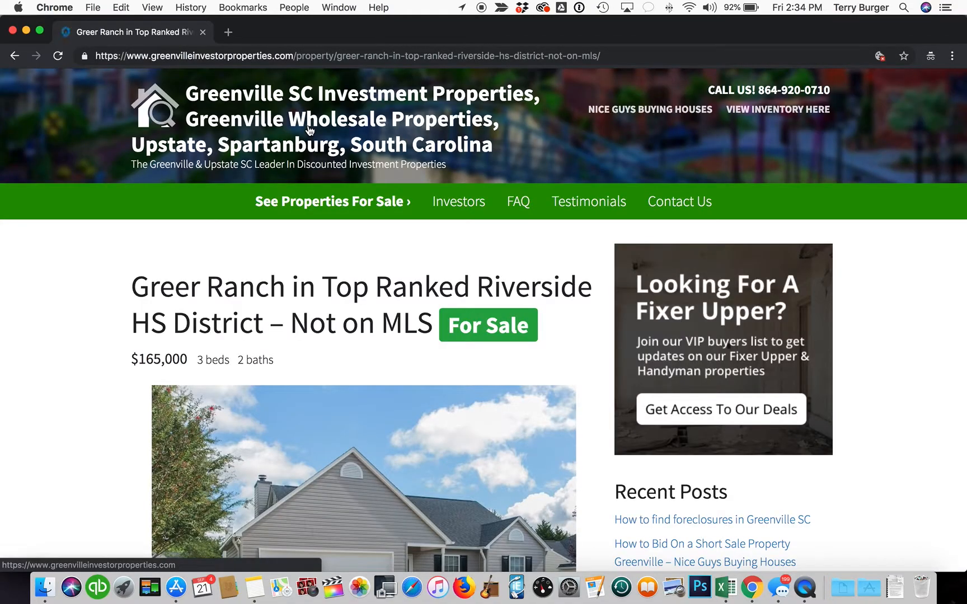
Step: Check the live $165,000 listing page, copy its URL, and close the incognito window
{"action": "scroll", "coordinate": [428, 207], "scroll_direction": "down", "scroll_amount": 6}
{"action": "scroll", "coordinate": [427, 259], "scroll_direction": "up", "scroll_amount": 4}
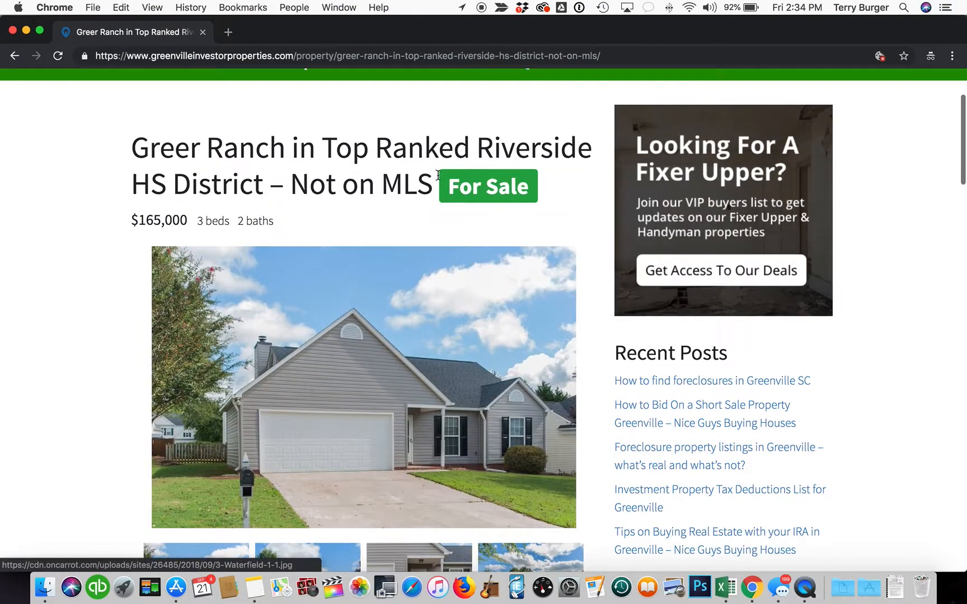
{"action": "left_click", "coordinate": [445, 56]}
{"action": "key", "text": "super+c"}
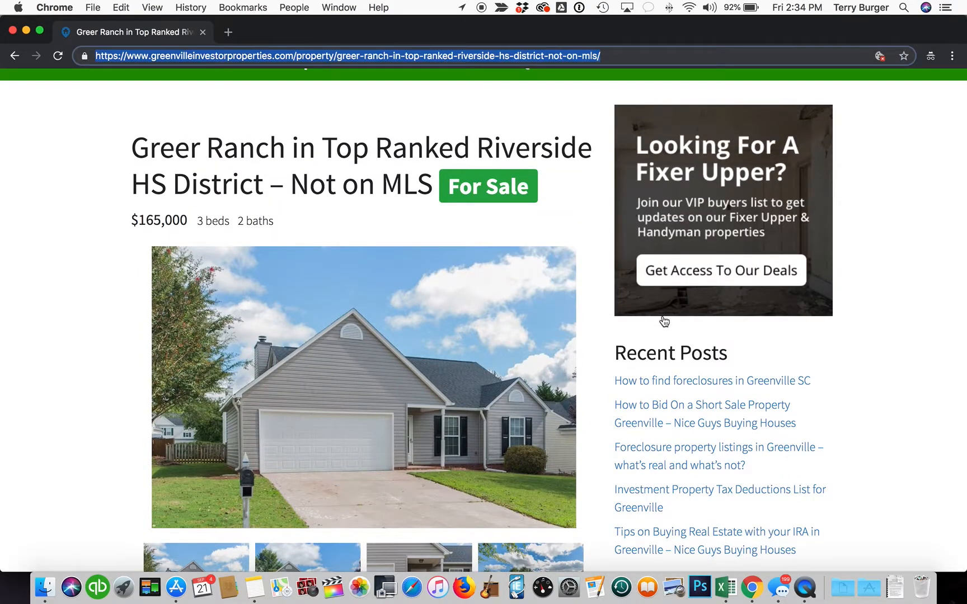
{"action": "left_click", "coordinate": [12, 31]}
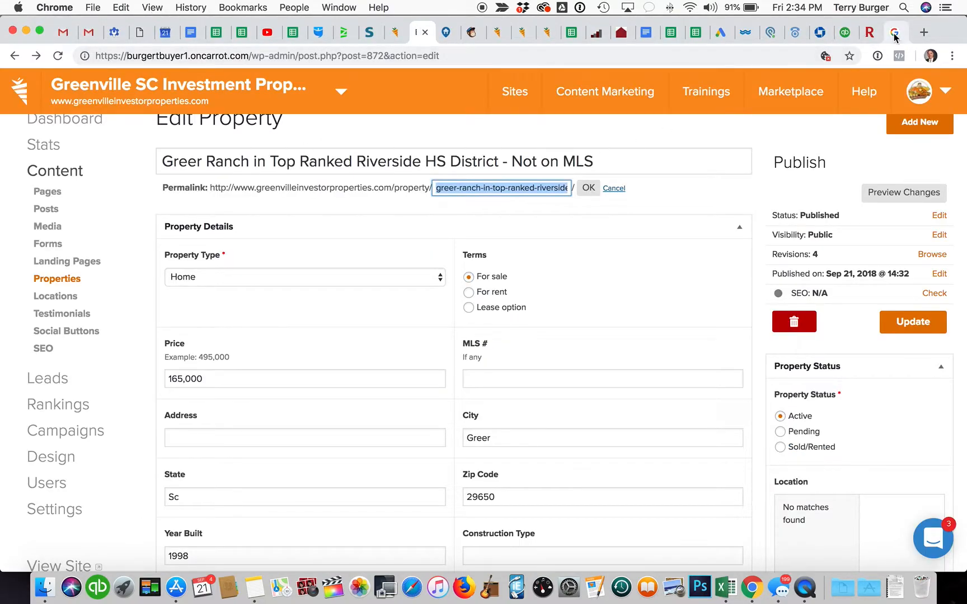
Step: Go to facebook.com in a new browser tab
{"action": "left_click", "coordinate": [923, 32]}
{"action": "type", "text": "face"}
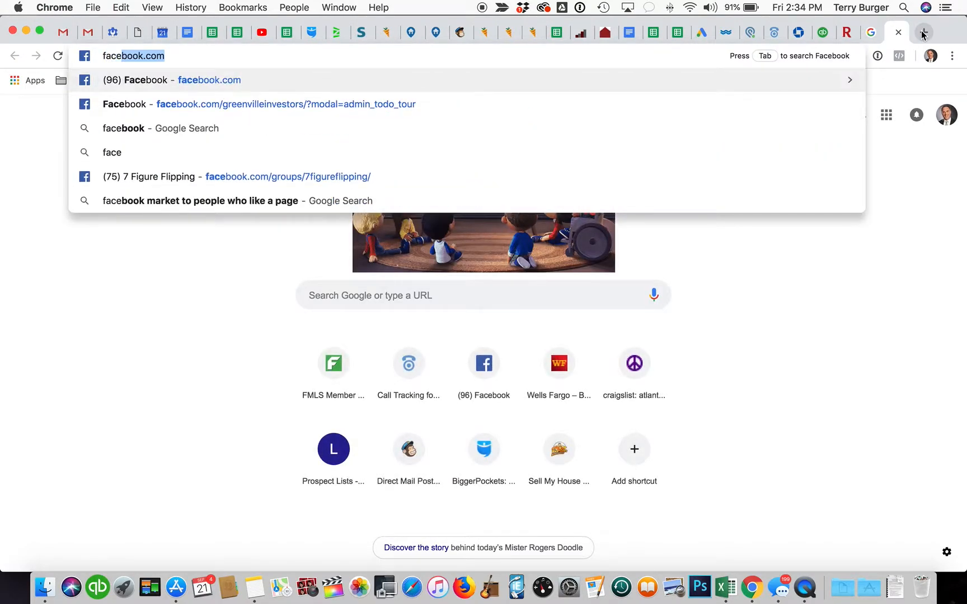
{"action": "key", "text": "Return"}
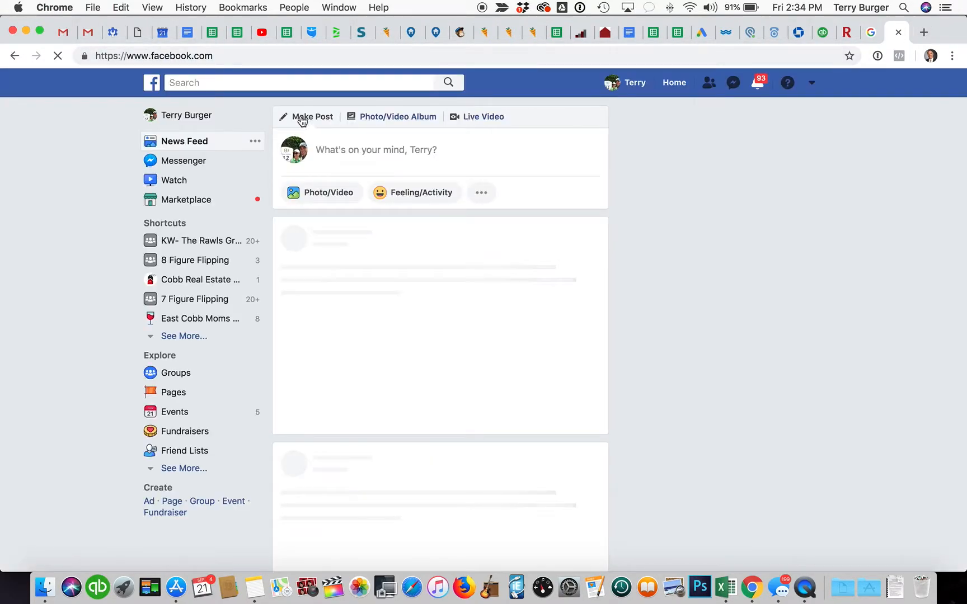
{"action": "left_click", "coordinate": [813, 90]}
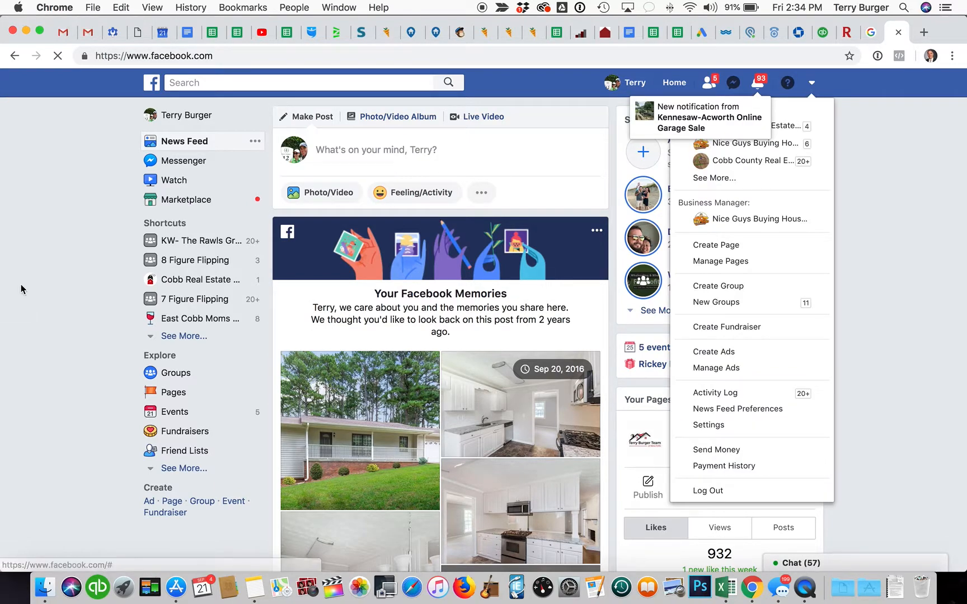
{"action": "left_click", "coordinate": [70, 347]}
Step: Open Greenville Real Estate Investors from the expanded Shortcuts and show its Posts
{"action": "left_click", "coordinate": [198, 337]}
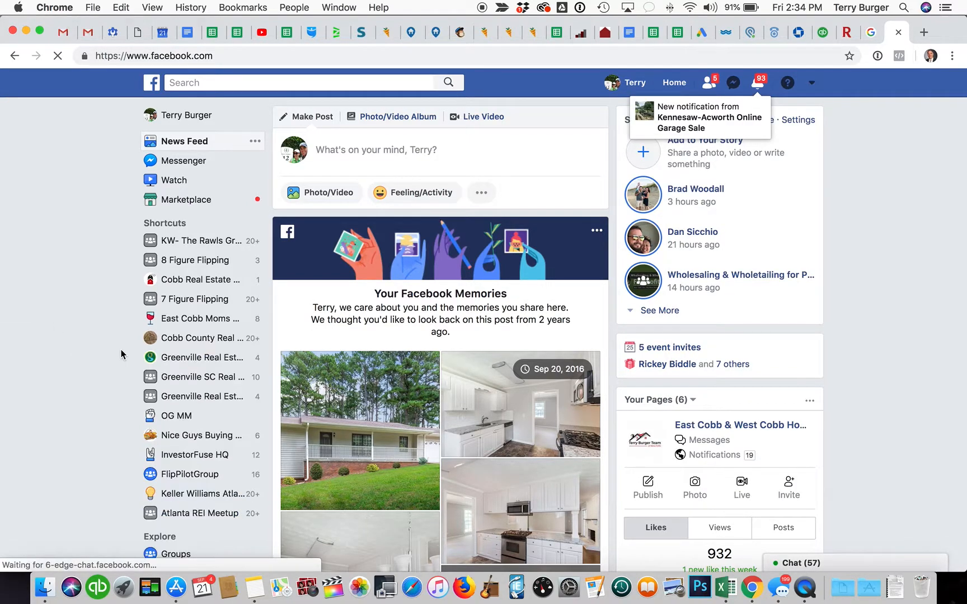
{"action": "scroll", "coordinate": [201, 335], "scroll_direction": "down", "scroll_amount": 3}
{"action": "left_click", "coordinate": [213, 276]}
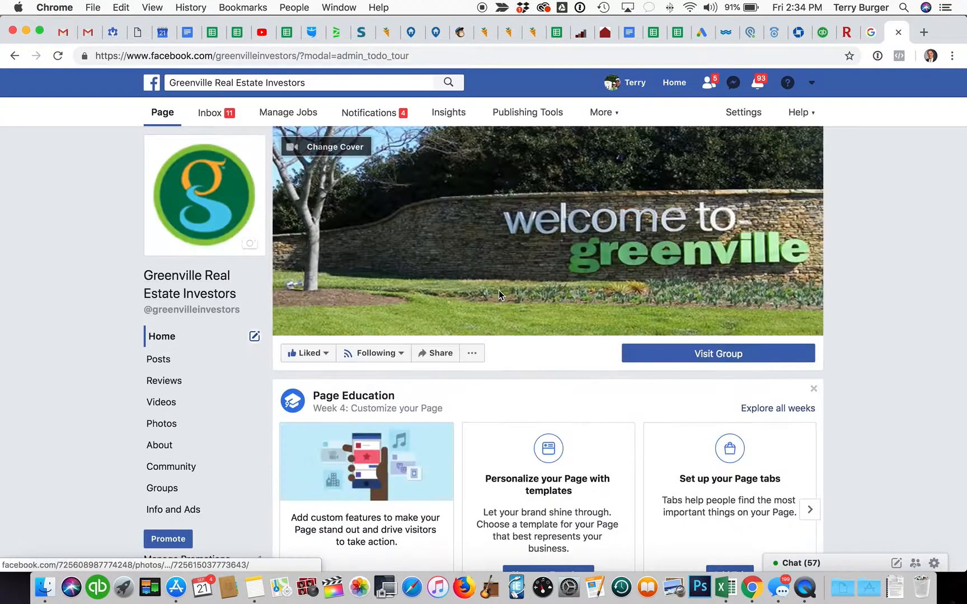
{"action": "scroll", "coordinate": [549, 302], "scroll_direction": "down", "scroll_amount": 1}
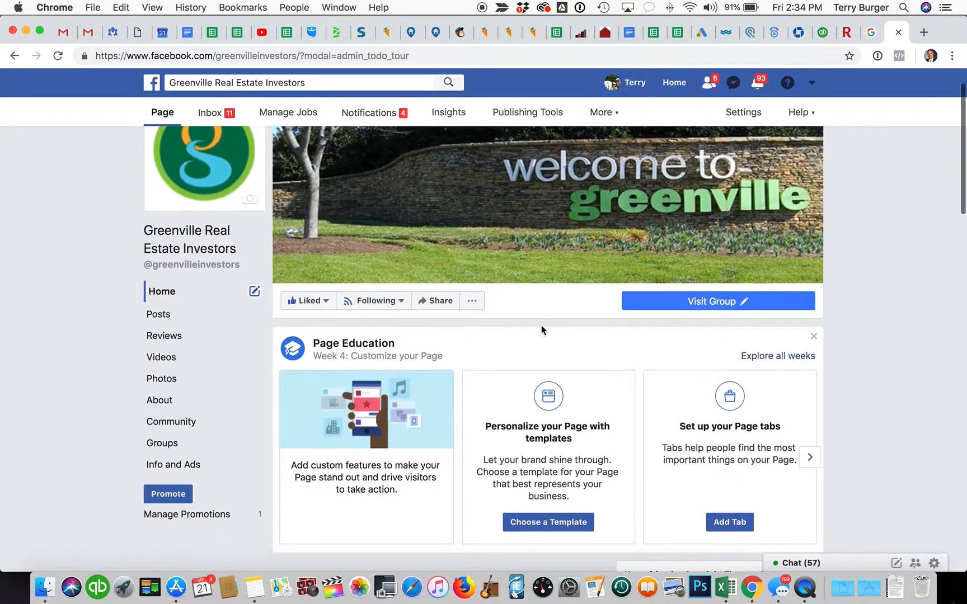
{"action": "left_click", "coordinate": [158, 315]}
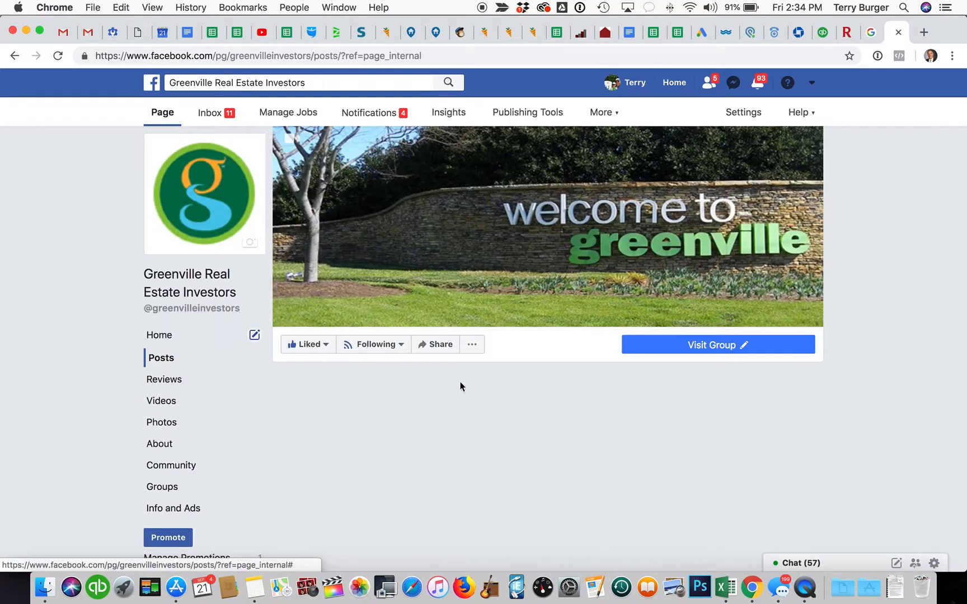
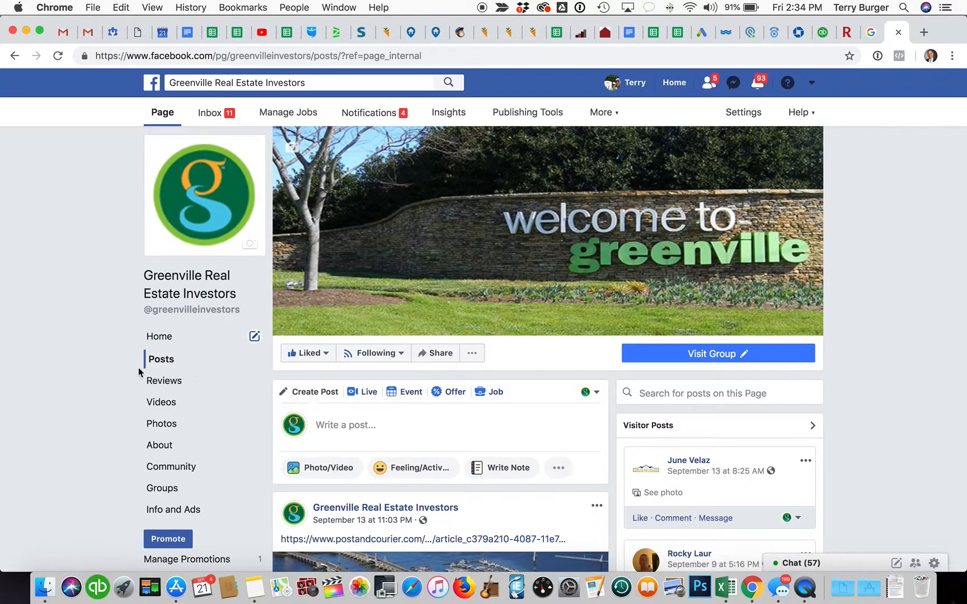
Step: Start a new Page post captioned 'Great buy and hold in Greer. Riverside HS District.'
{"action": "left_click", "coordinate": [406, 433]}
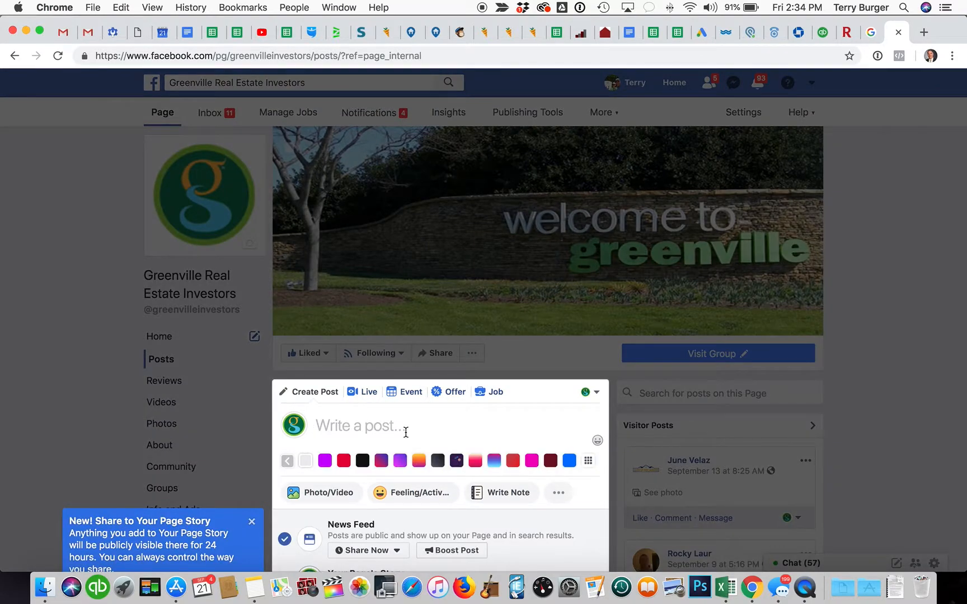
{"action": "type", "text": "New Off M"}
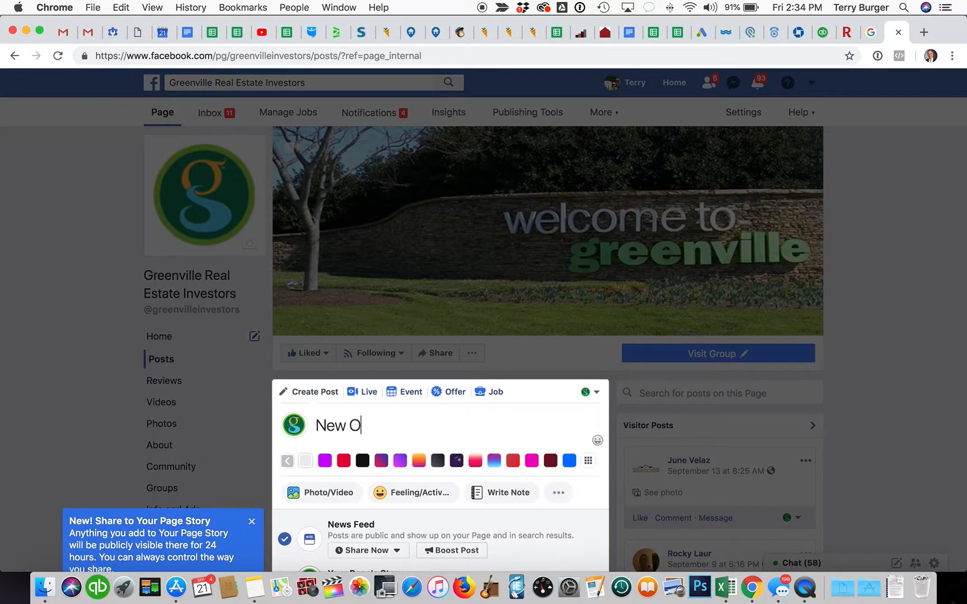
{"action": "key", "text": "BackSpace"}
{"action": "key", "text": "BackSpace"}
{"action": "key", "text": "BackSpace"}
{"action": "key", "text": "BackSpace"}
{"action": "key", "text": "BackSpace"}
{"action": "key", "text": "BackSpace"}
{"action": "key", "text": "BackSpace"}
{"action": "key", "text": "BackSpace"}
{"action": "key", "text": "BackSpace"}
{"action": "type", "text": "Great buya"}
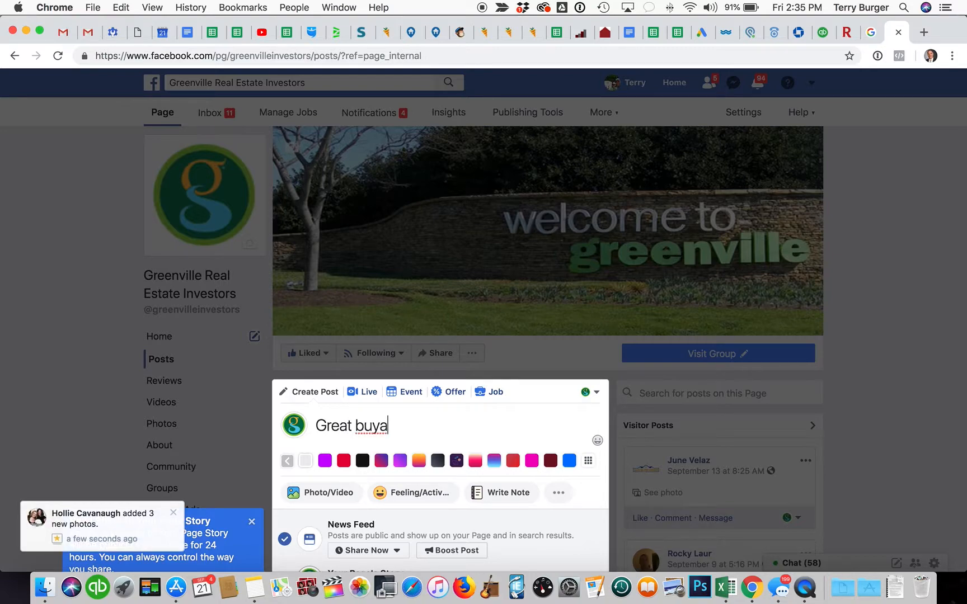
{"action": "key", "text": "BackSpace"}
{"action": "type", "text": "and hold in Greer"}
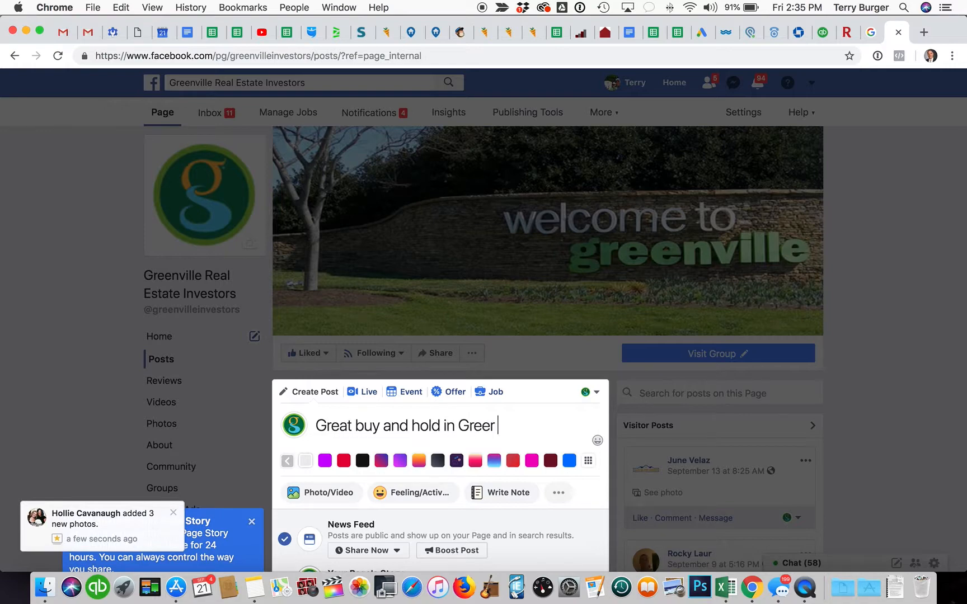
{"action": "type", "text": ". Riverside"}
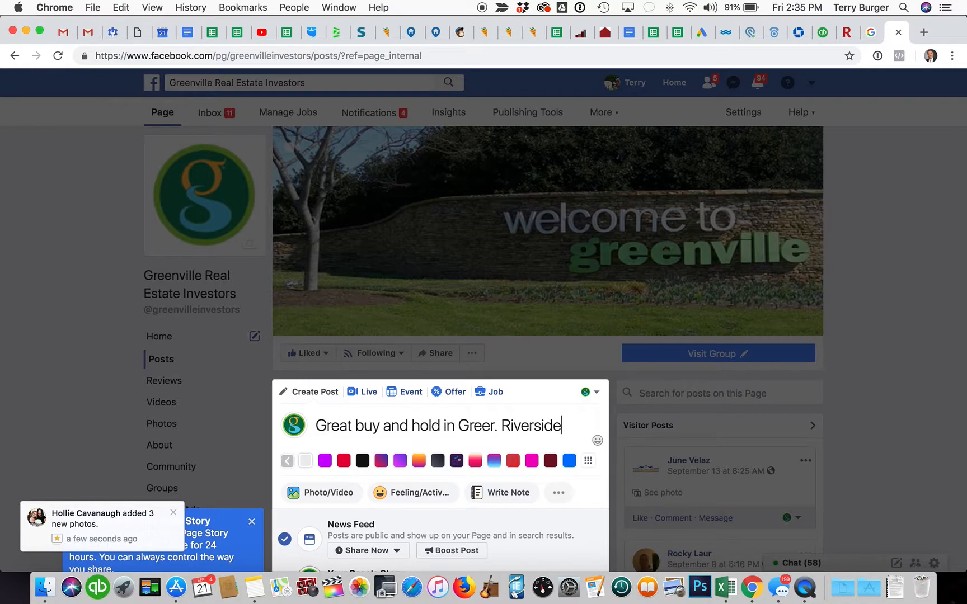
{"action": "type", "text": " HS District."}
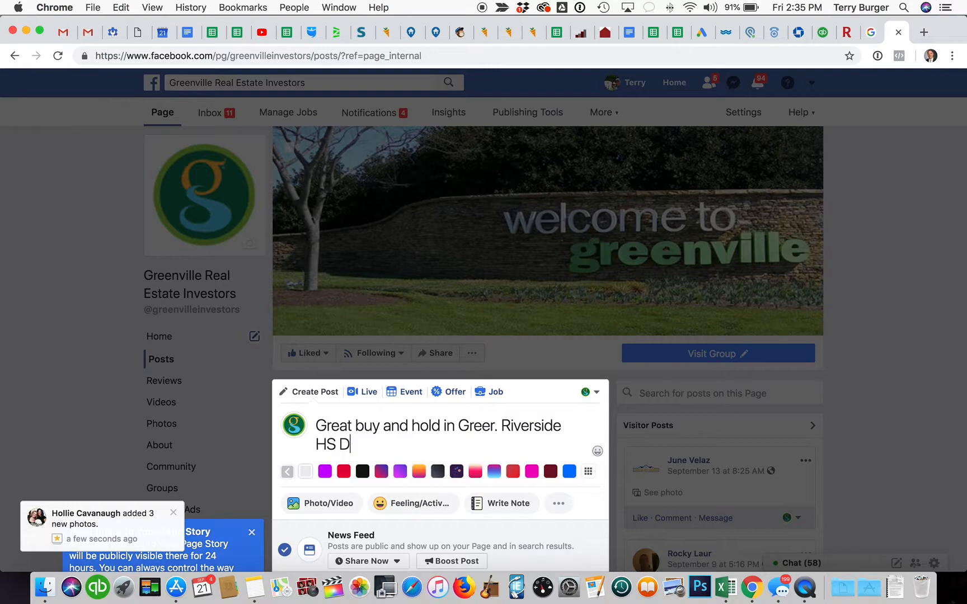
Step: Paste the Greer Ranch listing link below the caption and publish the post to the Page
{"action": "key", "text": "Return"}
{"action": "key", "text": "Return"}
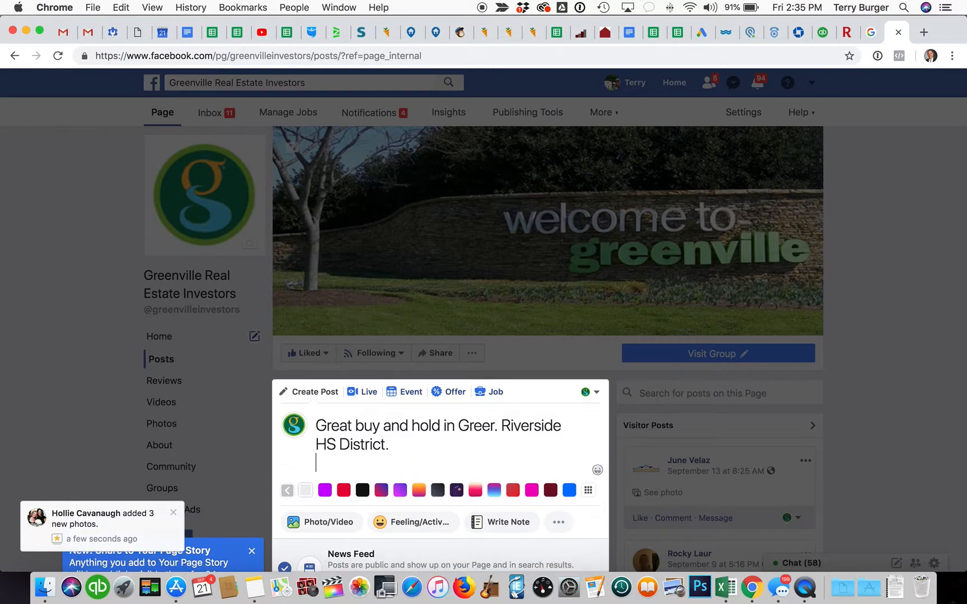
{"action": "type", "text": "https://www.greenvilleinvestorproperties.com/property/greer-ranch-in-top-ranked-riverside-hs-district-not-on-mls/"}
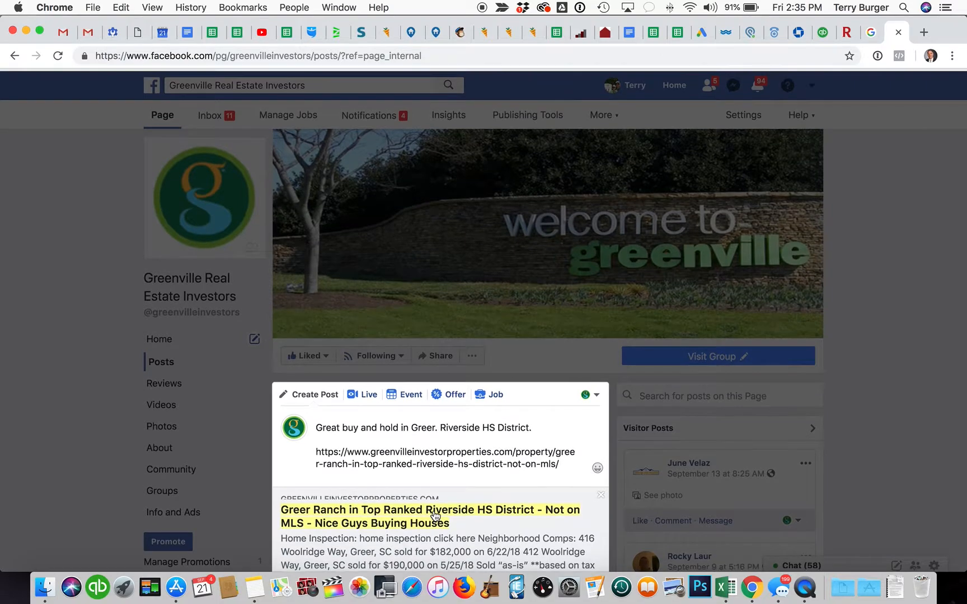
{"action": "scroll", "coordinate": [436, 516], "scroll_direction": "down", "scroll_amount": 3}
{"action": "scroll", "coordinate": [404, 407], "scroll_direction": "up", "scroll_amount": 1}
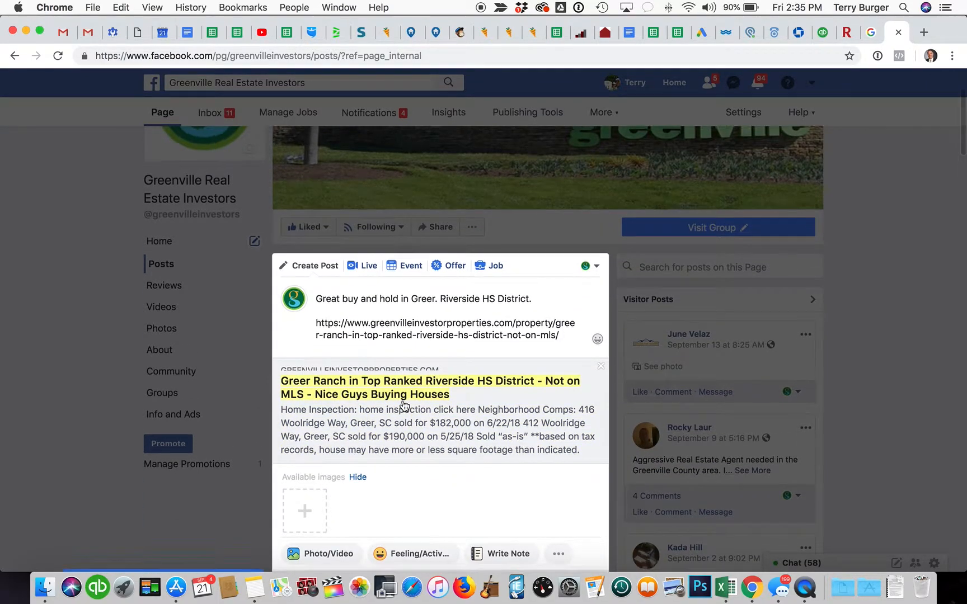
{"action": "scroll", "coordinate": [451, 380], "scroll_direction": "down", "scroll_amount": 4}
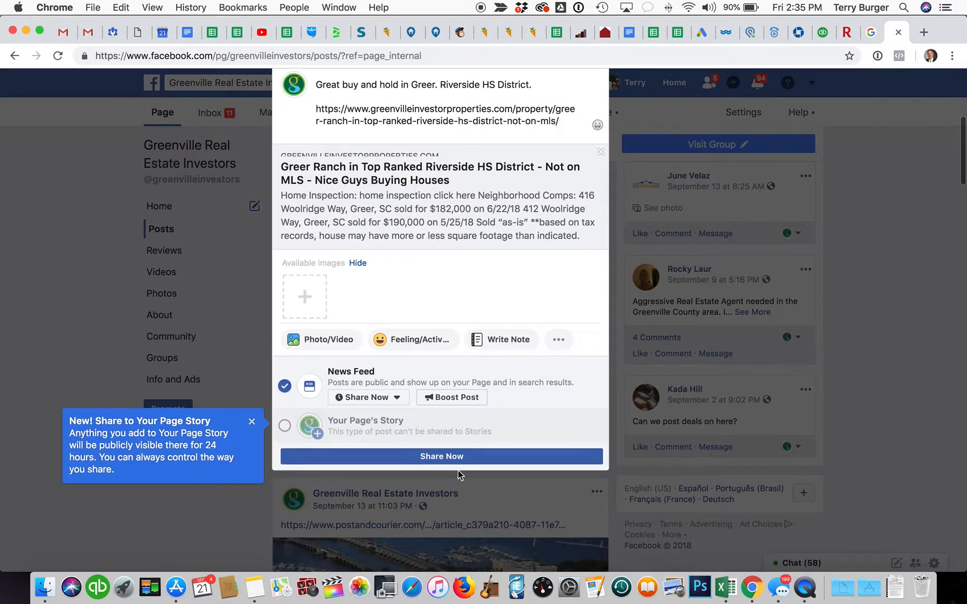
{"action": "scroll", "coordinate": [408, 200], "scroll_direction": "up", "scroll_amount": 2}
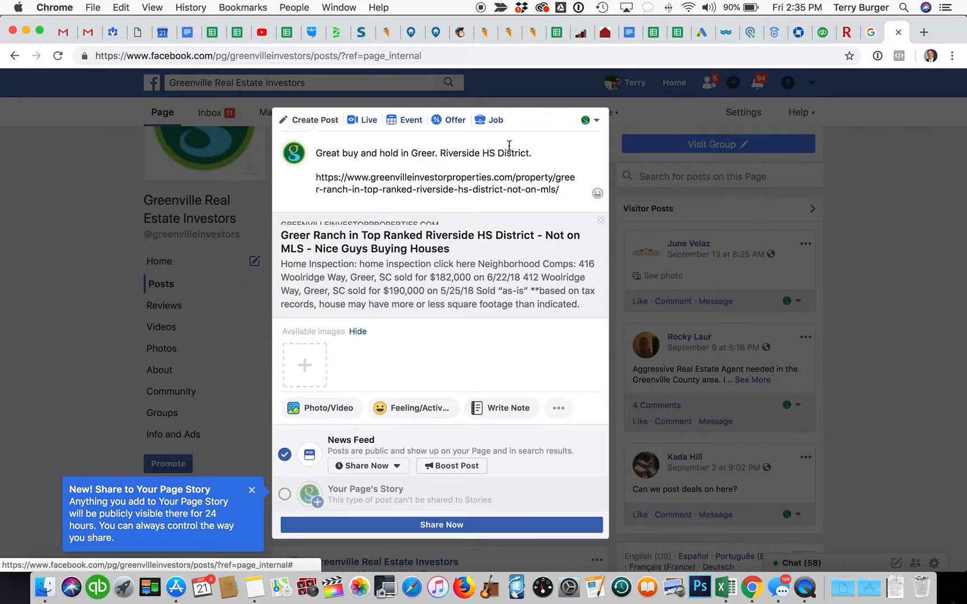
{"action": "left_click", "coordinate": [442, 525]}
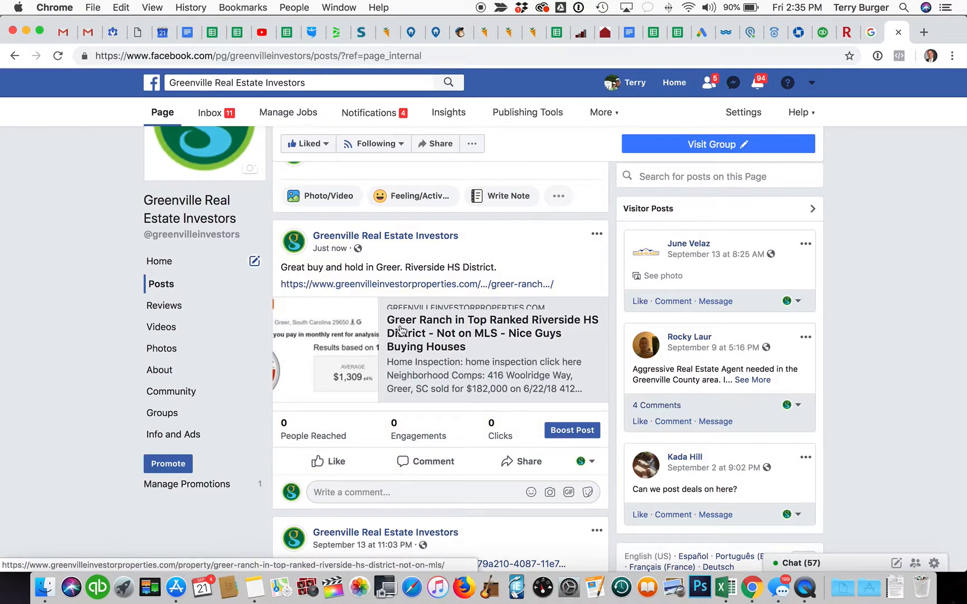
Step: Show the Page's linked groups and open the Greenville Real Estate Investors Group
{"action": "scroll", "coordinate": [422, 343], "scroll_direction": "up", "scroll_amount": 1}
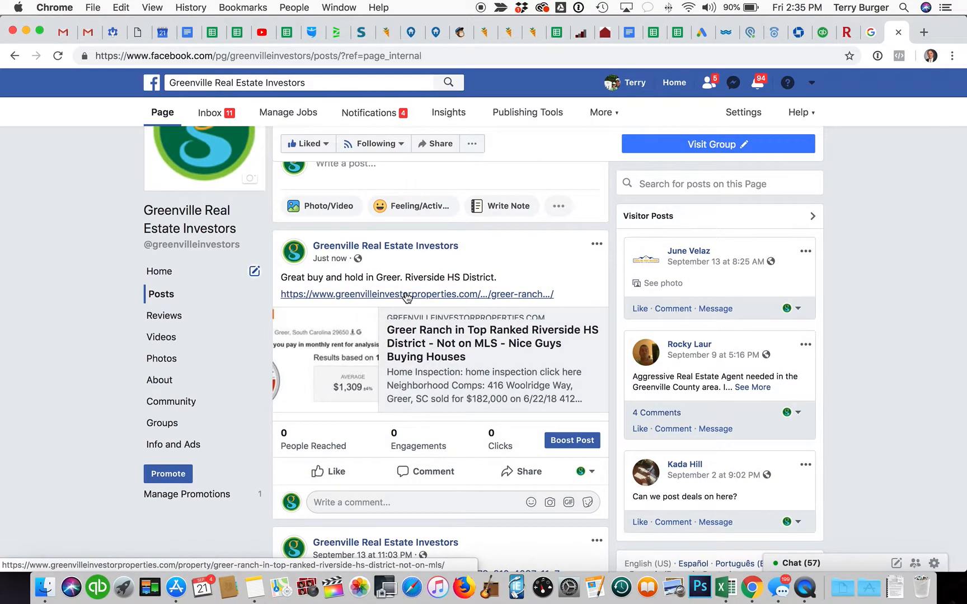
{"action": "scroll", "coordinate": [136, 383], "scroll_direction": "down", "scroll_amount": 2}
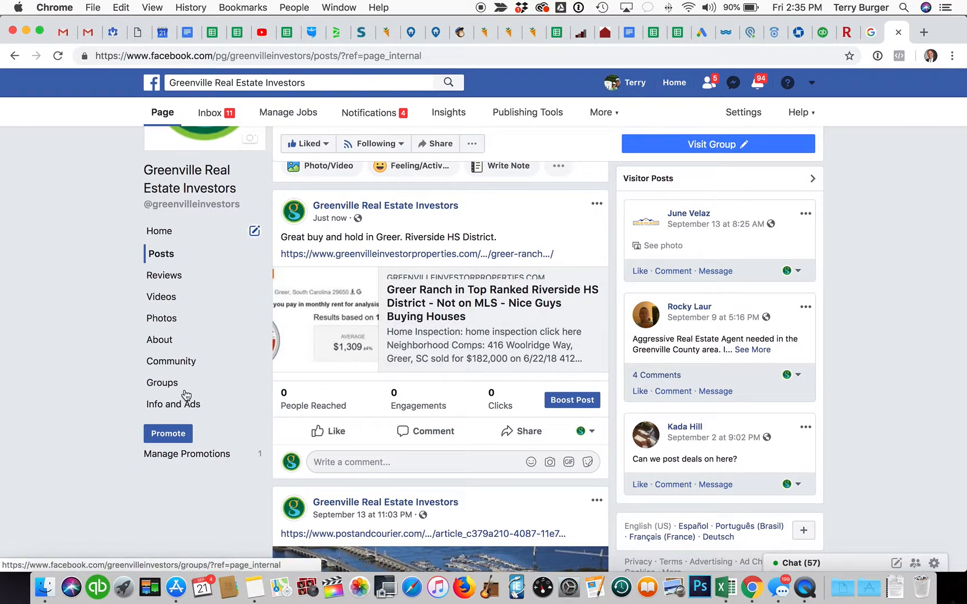
{"action": "left_click", "coordinate": [165, 384]}
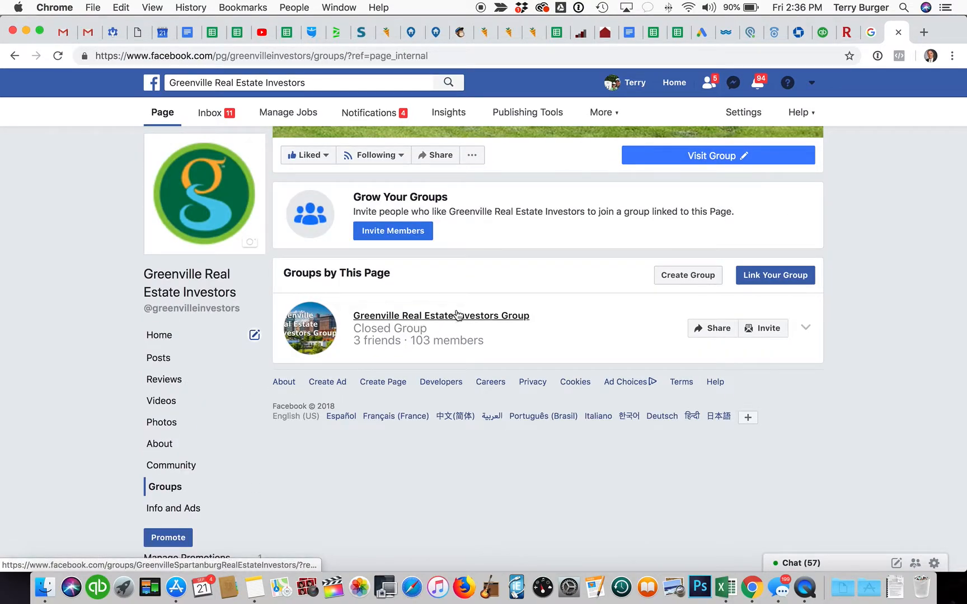
{"action": "left_click", "coordinate": [458, 316]}
Step: Start a new group post containing the pasted Greer listing link
{"action": "scroll", "coordinate": [451, 389], "scroll_direction": "down", "scroll_amount": 5}
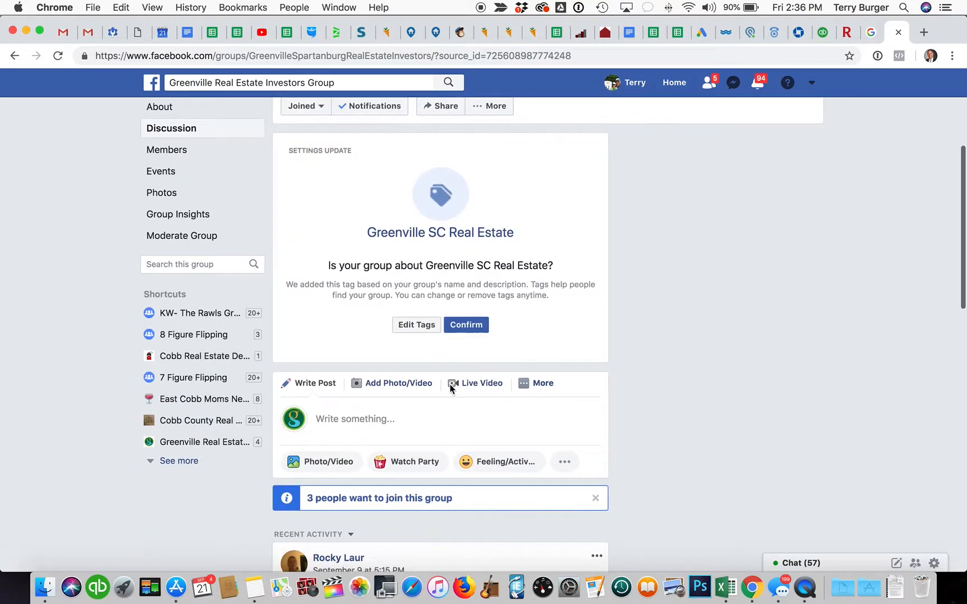
{"action": "left_click", "coordinate": [413, 369]}
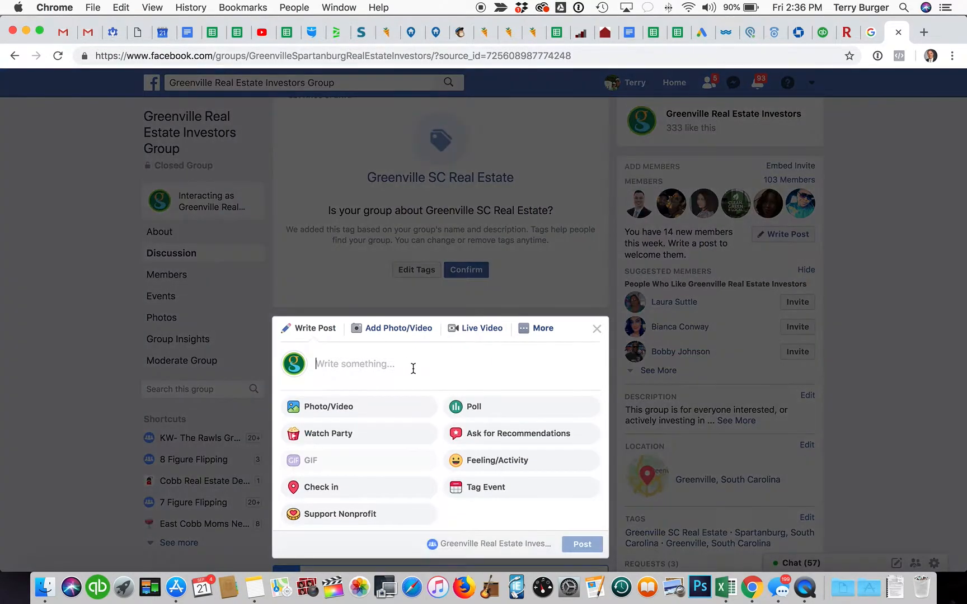
{"action": "type", "text": "https://www.greenvilleinvestorproperties.com/property/greer-ranch-in-top-ranked-riverside-hs-district-not-on-mls/"}
{"action": "scroll", "coordinate": [401, 422], "scroll_direction": "down", "scroll_amount": 1}
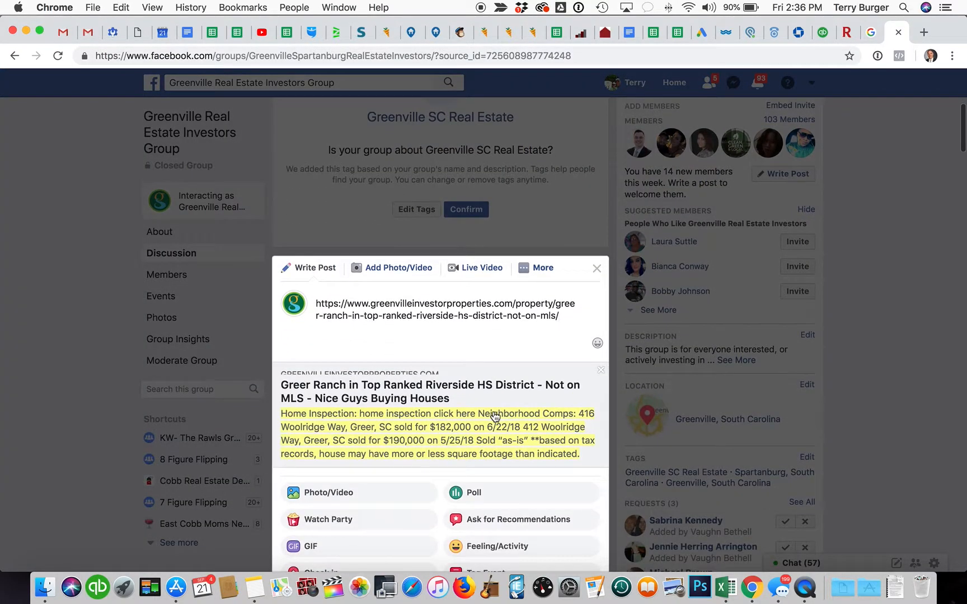
{"action": "scroll", "coordinate": [397, 386], "scroll_direction": "up", "scroll_amount": 2}
{"action": "scroll", "coordinate": [397, 386], "scroll_direction": "down", "scroll_amount": 2}
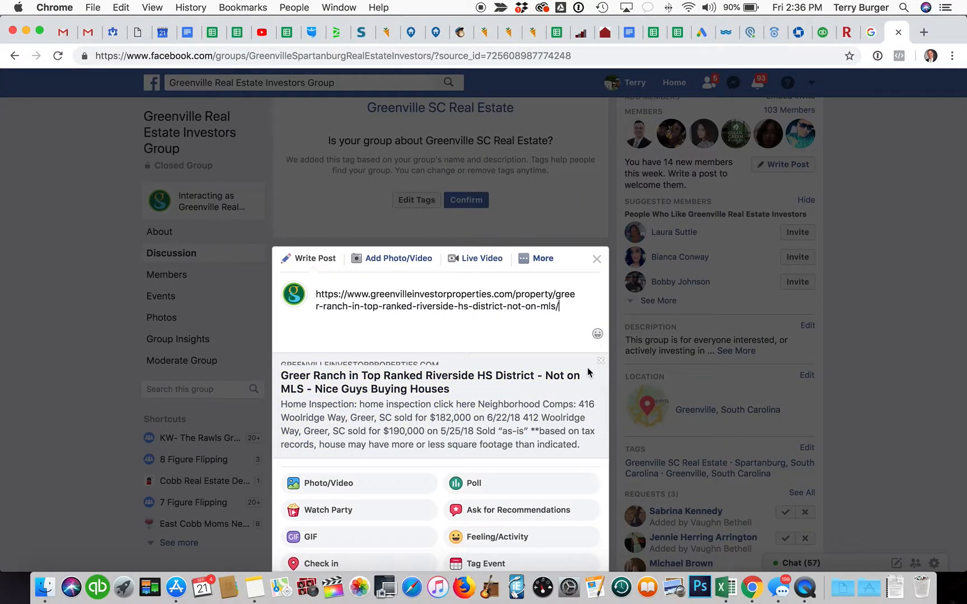
{"action": "scroll", "coordinate": [328, 374], "scroll_direction": "up", "scroll_amount": 1}
{"action": "scroll", "coordinate": [325, 368], "scroll_direction": "down", "scroll_amount": 2}
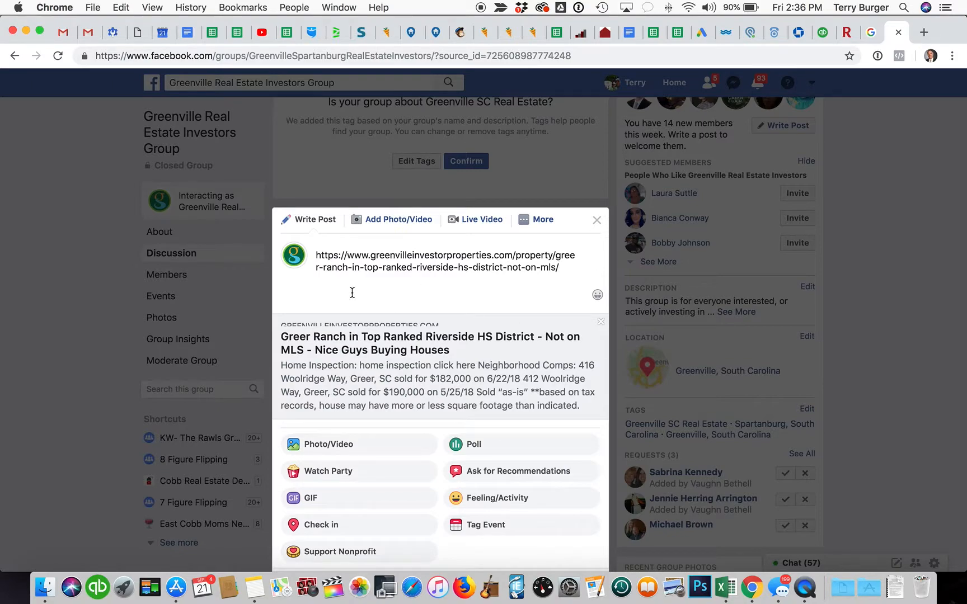
{"action": "left_click", "coordinate": [344, 448]}
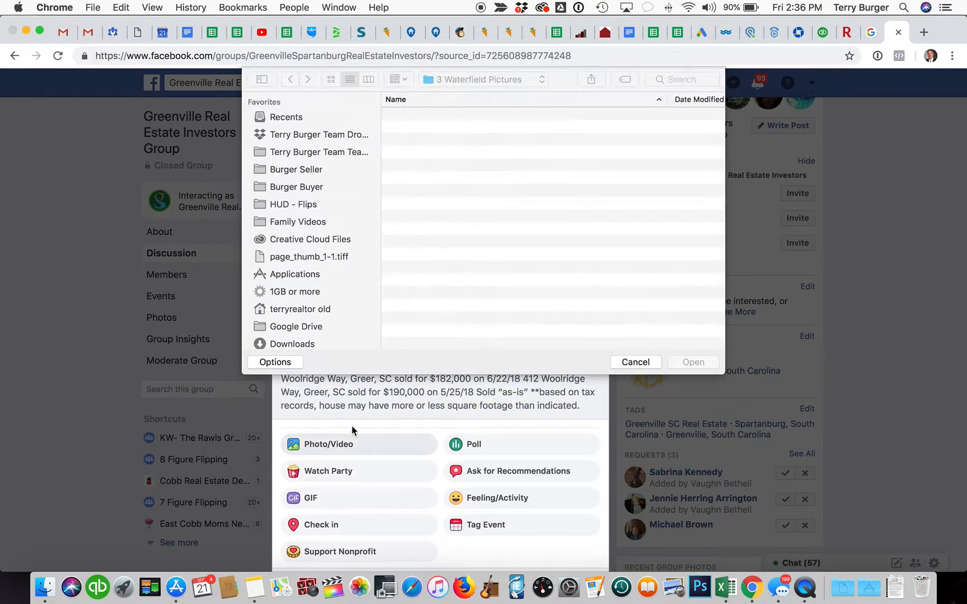
{"action": "left_click", "coordinate": [368, 79]}
{"action": "left_click", "coordinate": [415, 104]}
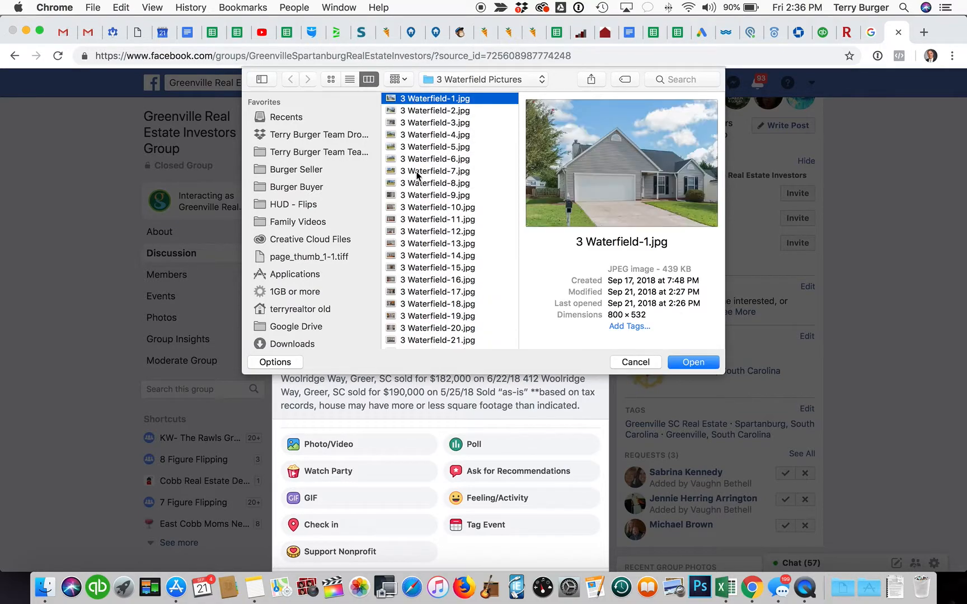
{"action": "key", "text": "Down"}
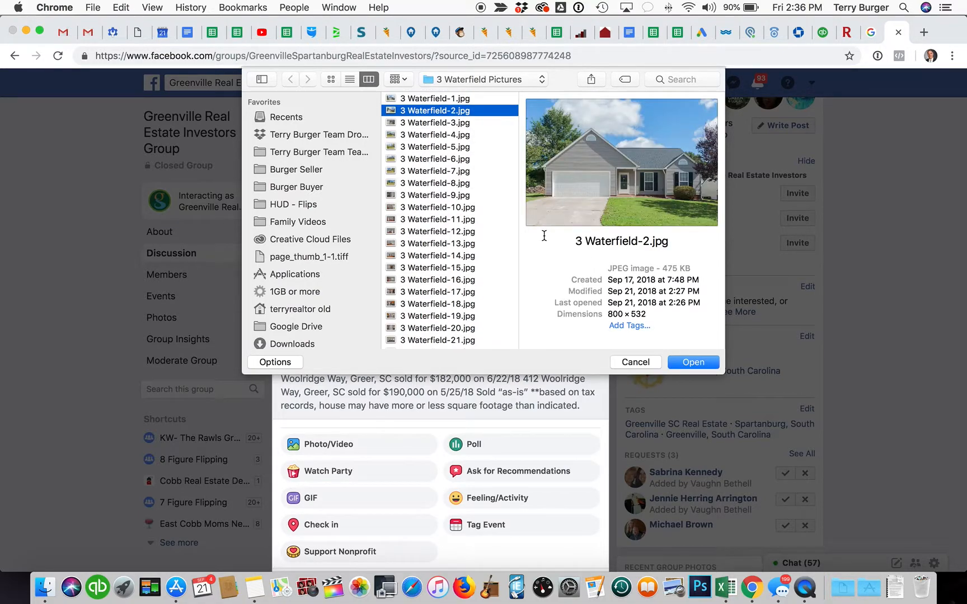
{"action": "left_click", "coordinate": [689, 362]}
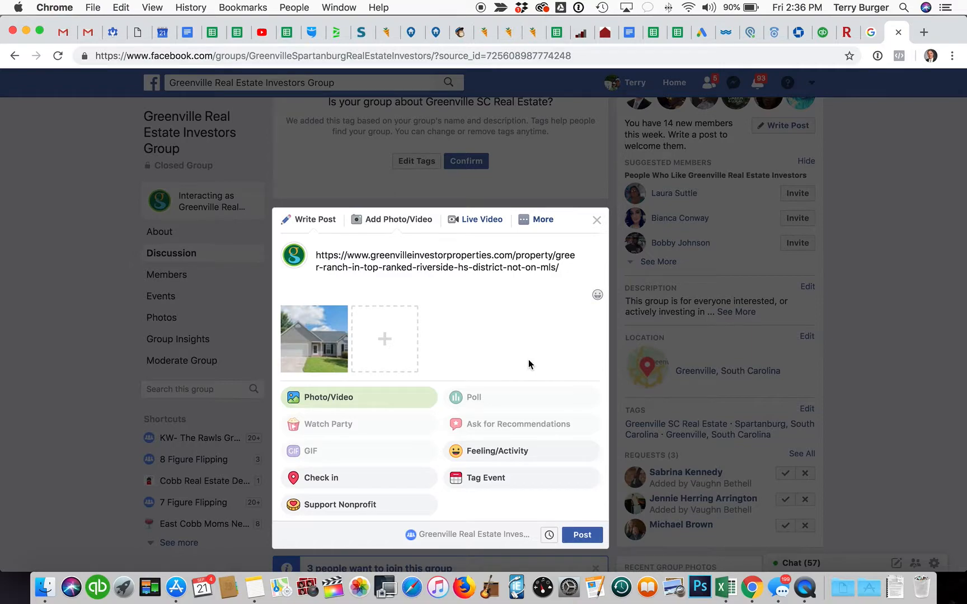
{"action": "left_click", "coordinate": [582, 536]}
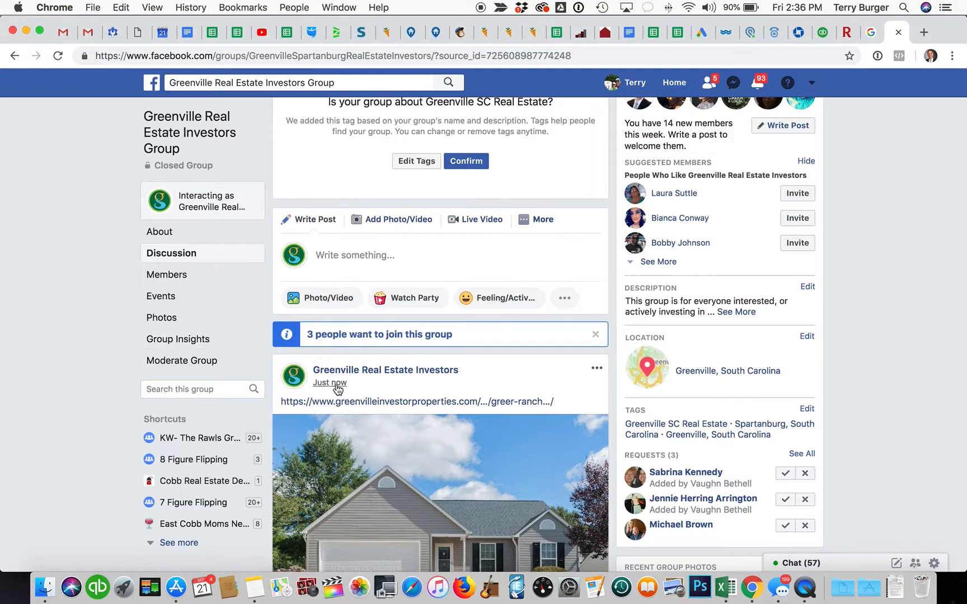
Step: Edit the group post, typing 'Great Buy/Hold in Greer - Riverside High School - Not on MLS. Call' above the link
{"action": "scroll", "coordinate": [337, 389], "scroll_direction": "down", "scroll_amount": 3}
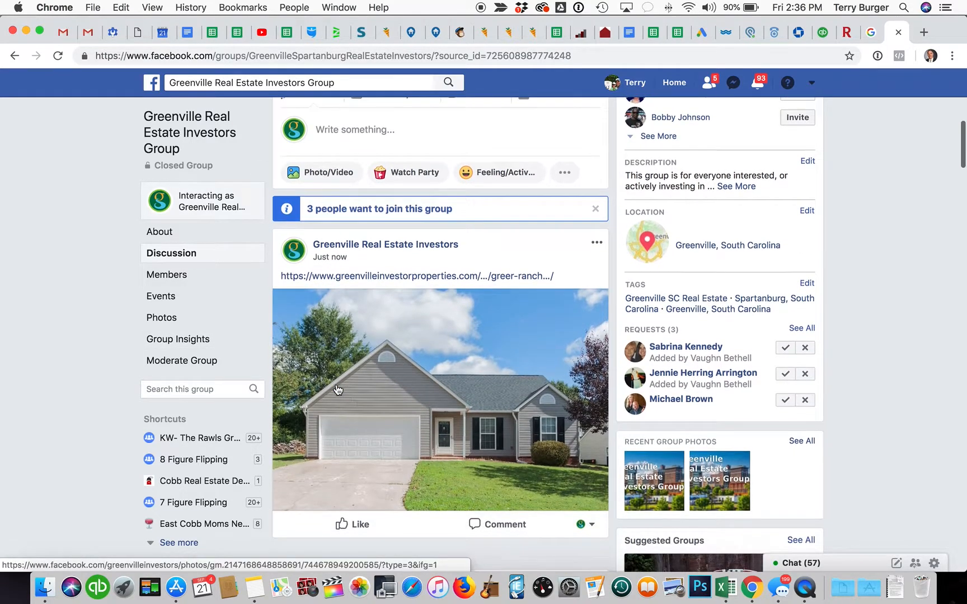
{"action": "scroll", "coordinate": [337, 389], "scroll_direction": "up", "scroll_amount": 4}
{"action": "scroll", "coordinate": [337, 389], "scroll_direction": "up", "scroll_amount": 1}
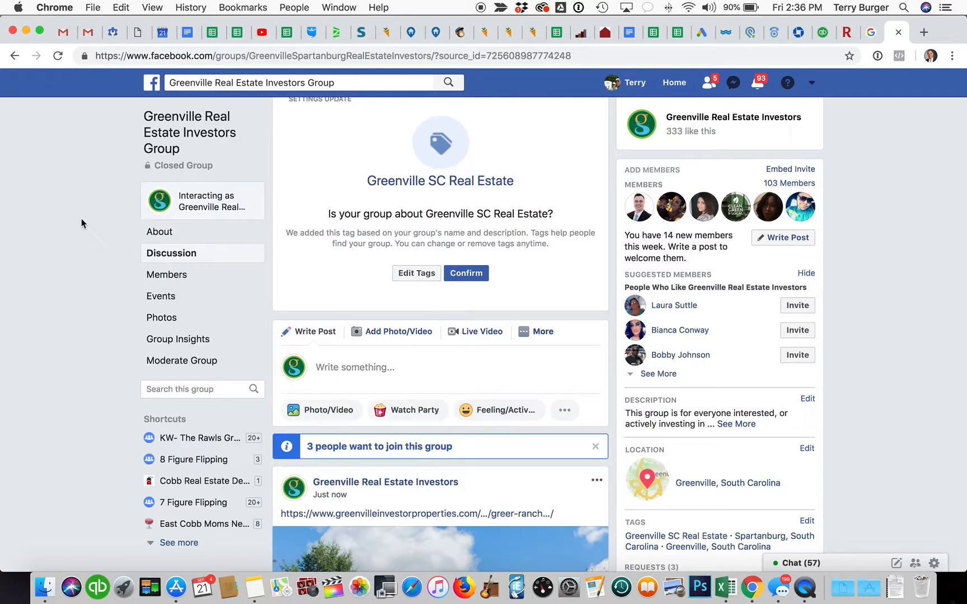
{"action": "scroll", "coordinate": [82, 224], "scroll_direction": "down", "scroll_amount": 7}
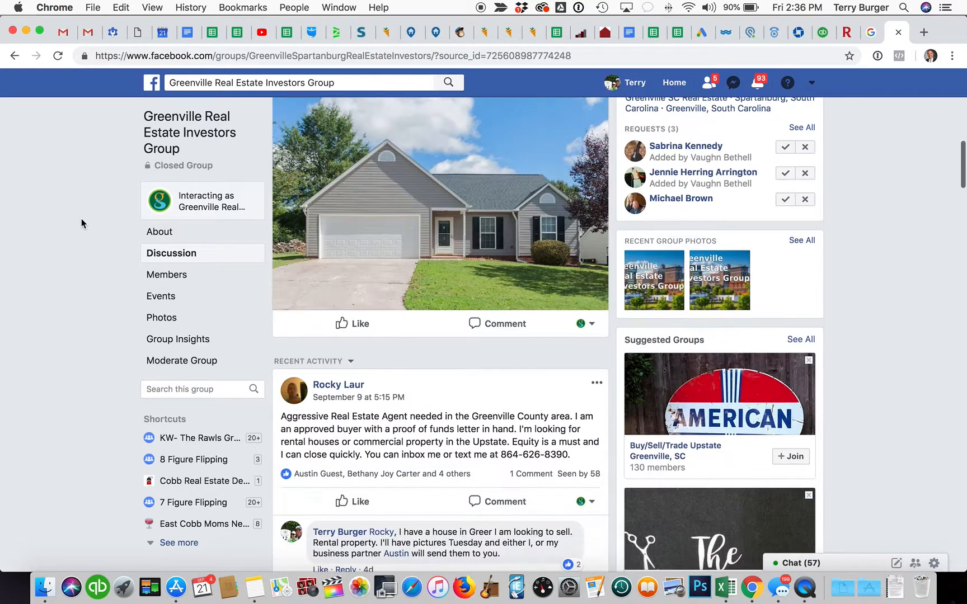
{"action": "scroll", "coordinate": [82, 223], "scroll_direction": "up", "scroll_amount": 1}
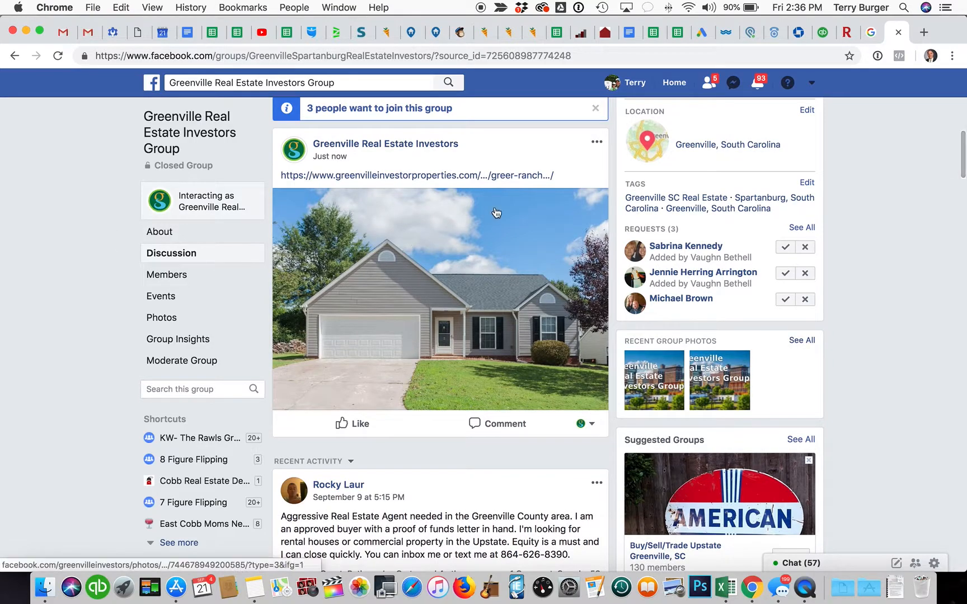
{"action": "left_click", "coordinate": [595, 143]}
{"action": "left_click", "coordinate": [526, 200]}
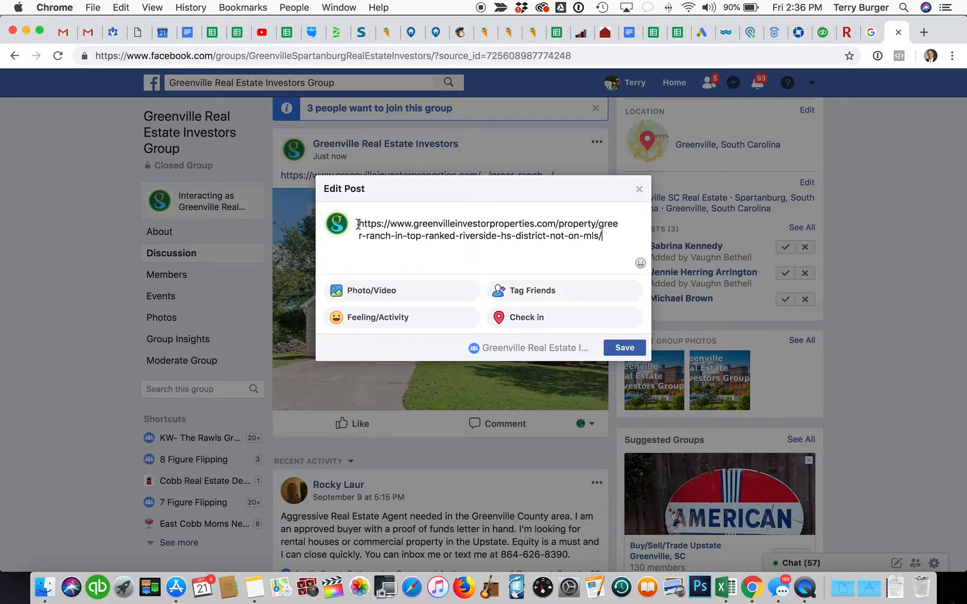
{"action": "key", "text": "Return"}
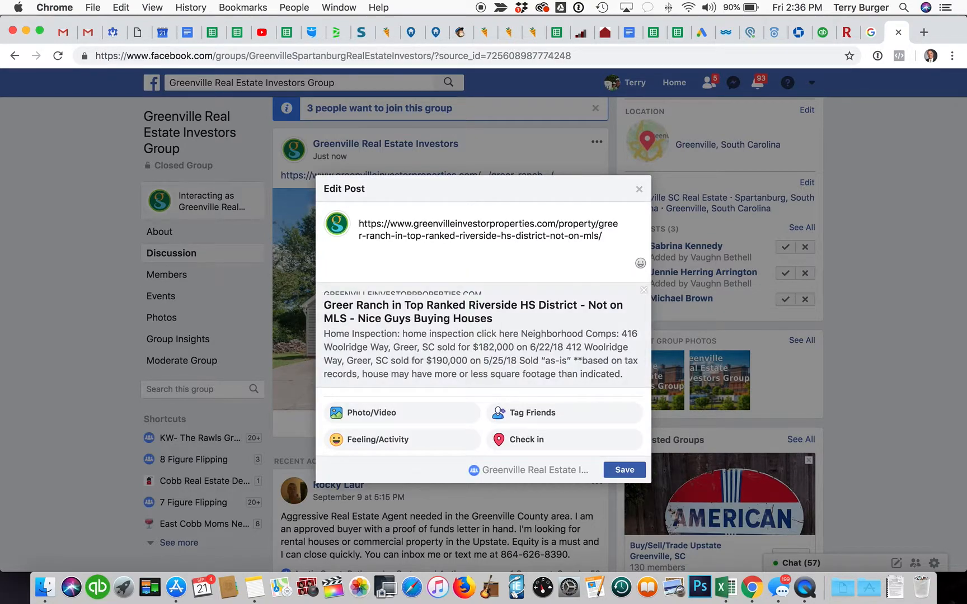
{"action": "key", "text": "Return"}
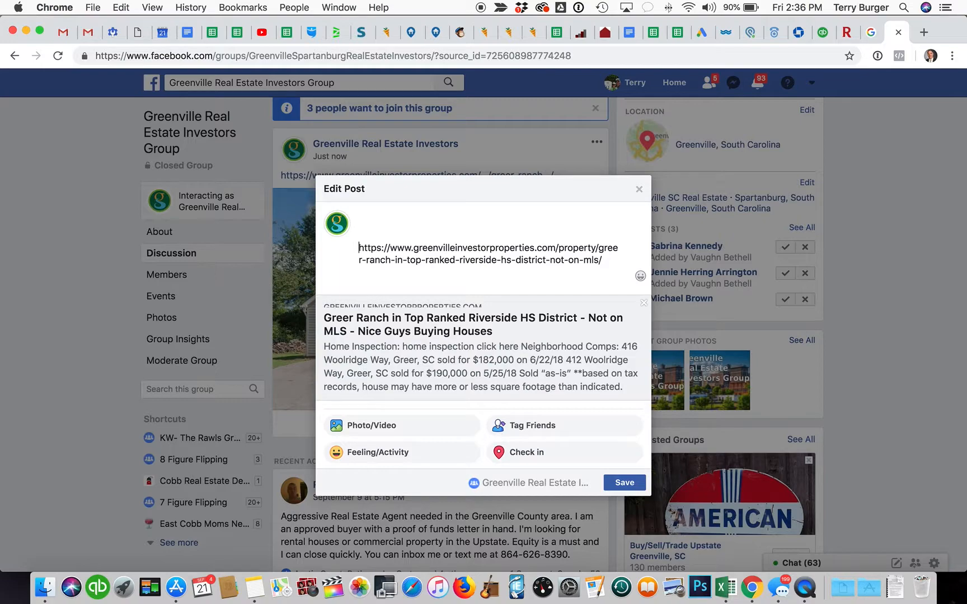
{"action": "type", "text": "Great Buy/Hold in"}
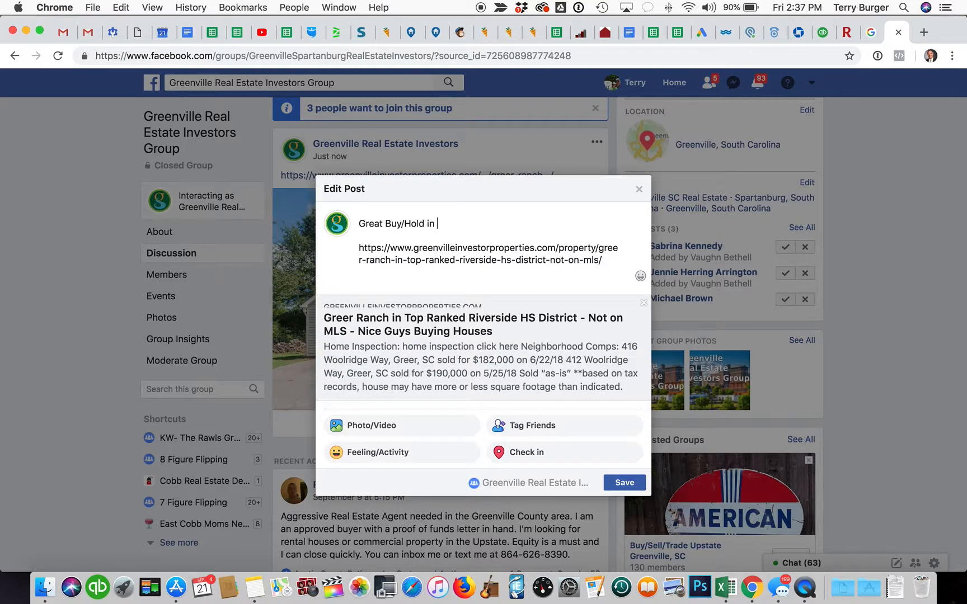
{"action": "type", "text": " Greer - Riverside High Schoo"}
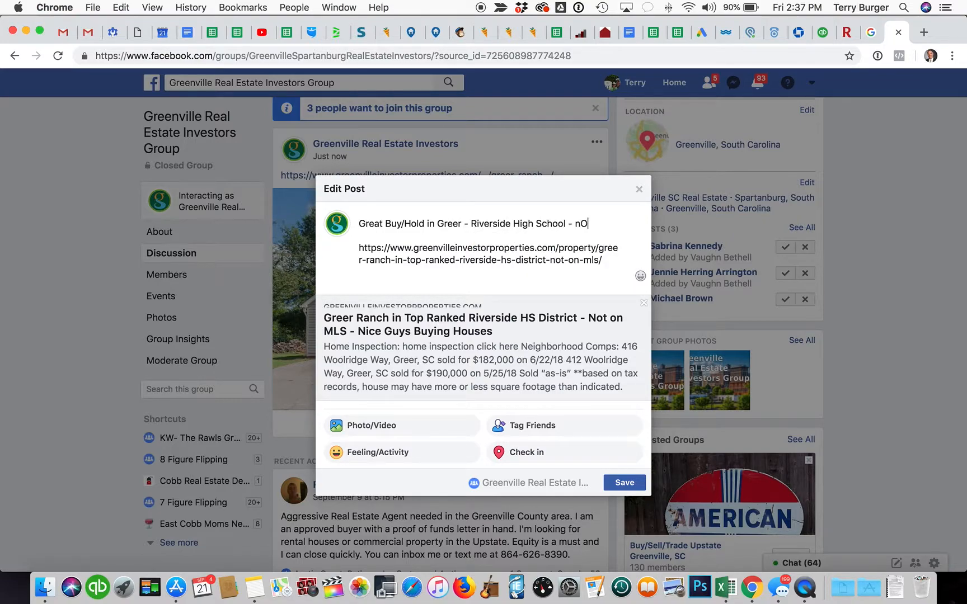
{"action": "type", "text": "l - Not on ML"}
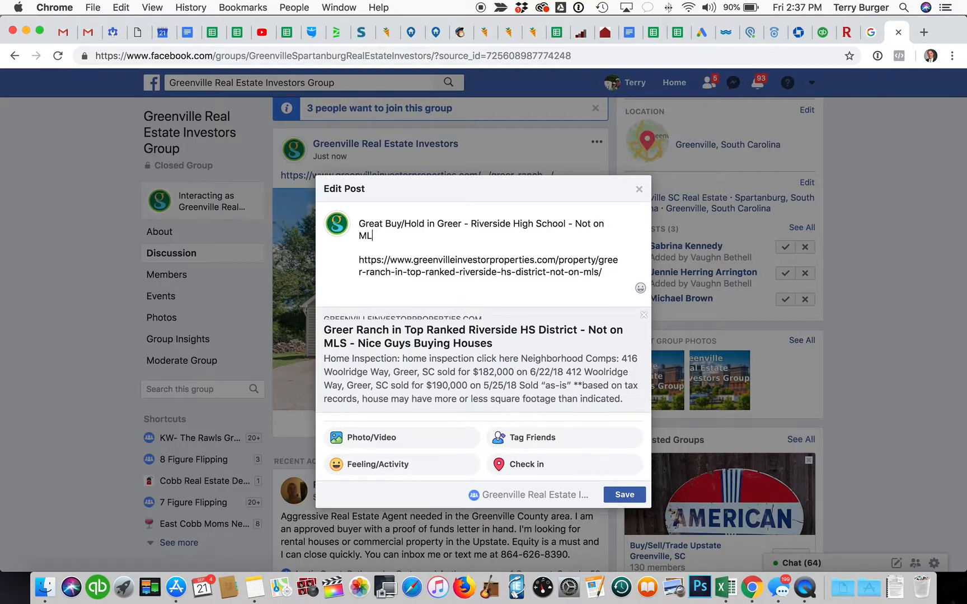
{"action": "type", "text": "S. Call Austin at"}
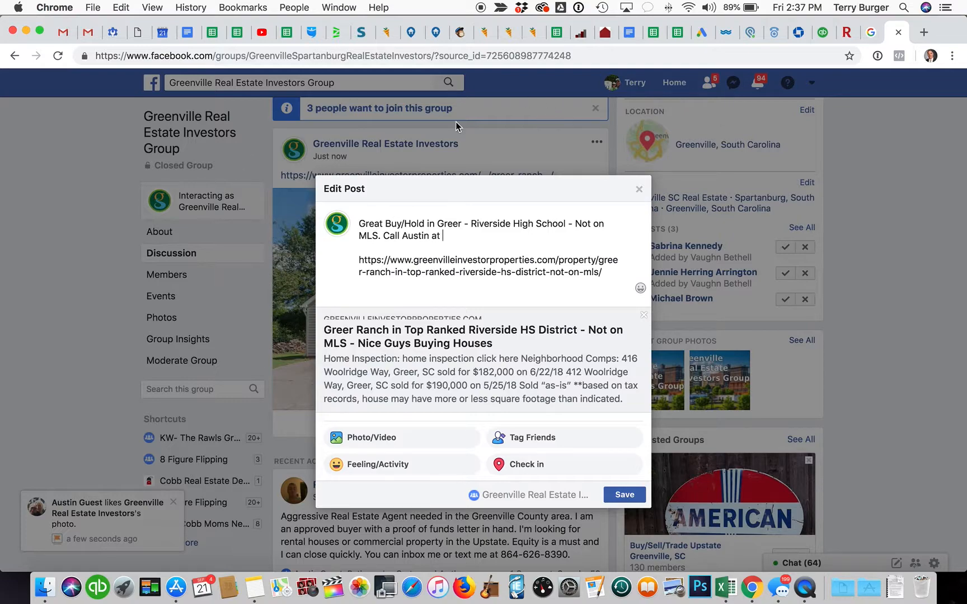
Step: Copy the contact phone number from the Mailchimp campaign email and return to the Facebook post
{"action": "left_click", "coordinate": [460, 32]}
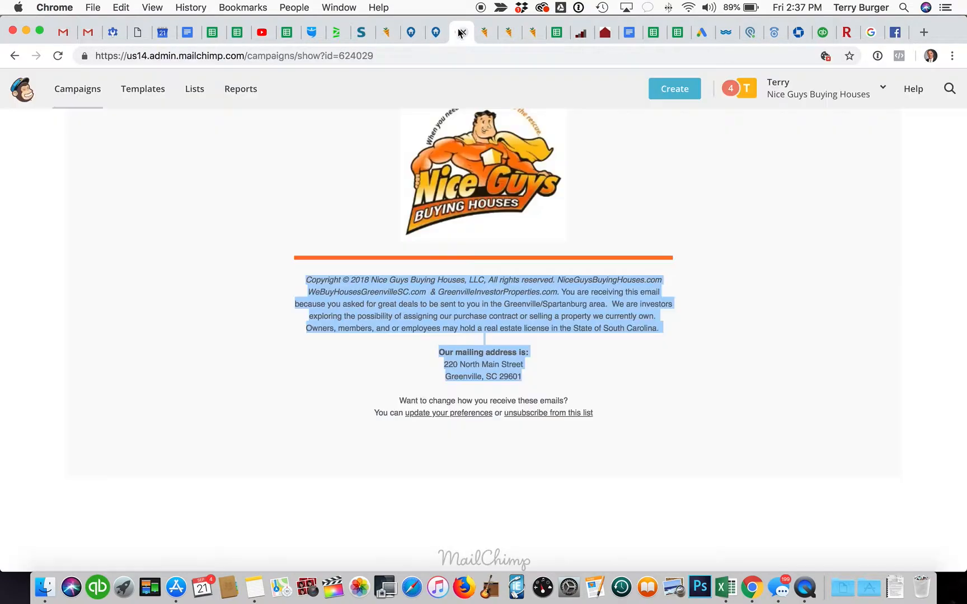
{"action": "scroll", "coordinate": [495, 306], "scroll_direction": "up", "scroll_amount": 5}
{"action": "scroll", "coordinate": [496, 305], "scroll_direction": "up", "scroll_amount": 5}
{"action": "scroll", "coordinate": [496, 305], "scroll_direction": "down", "scroll_amount": 3}
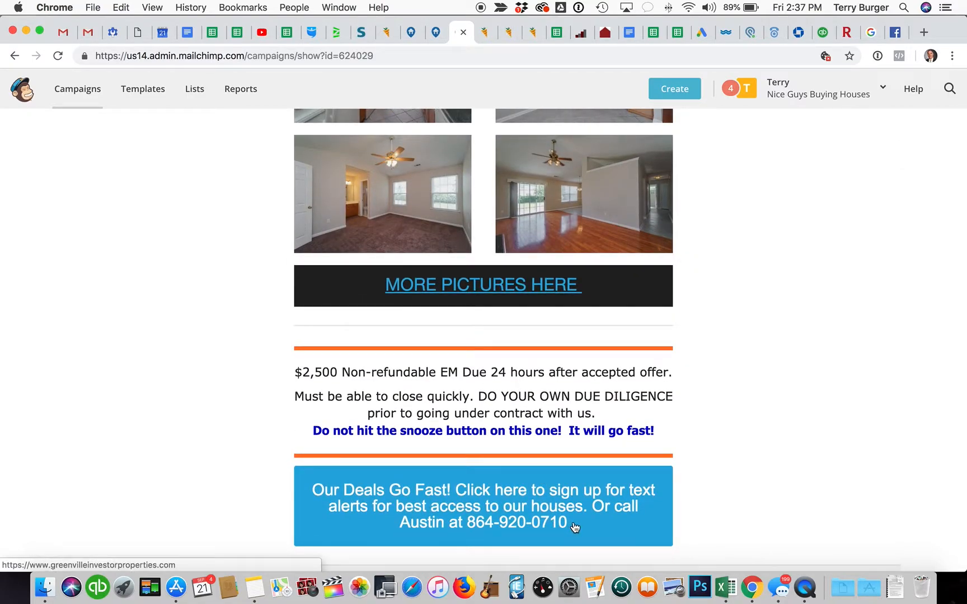
{"action": "scroll", "coordinate": [480, 415], "scroll_direction": "up", "scroll_amount": 15}
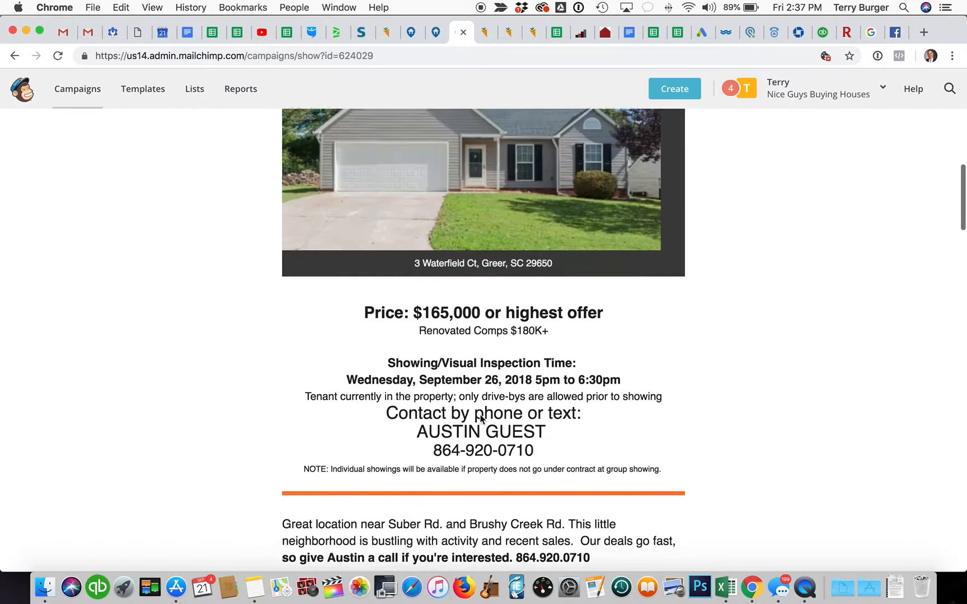
{"action": "scroll", "coordinate": [481, 417], "scroll_direction": "down", "scroll_amount": 10}
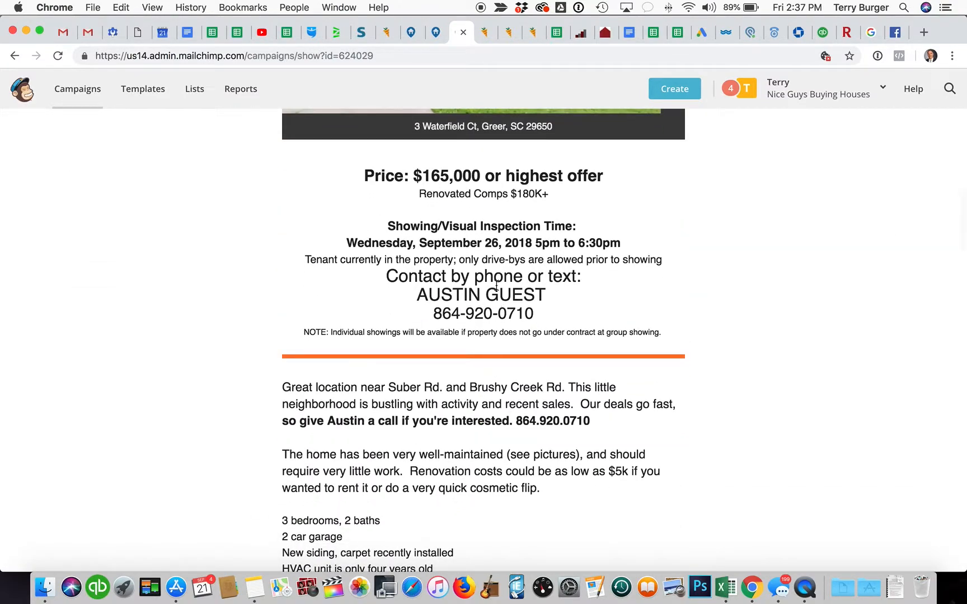
{"action": "double_click", "coordinate": [505, 314]}
{"action": "key", "text": "super+c"}
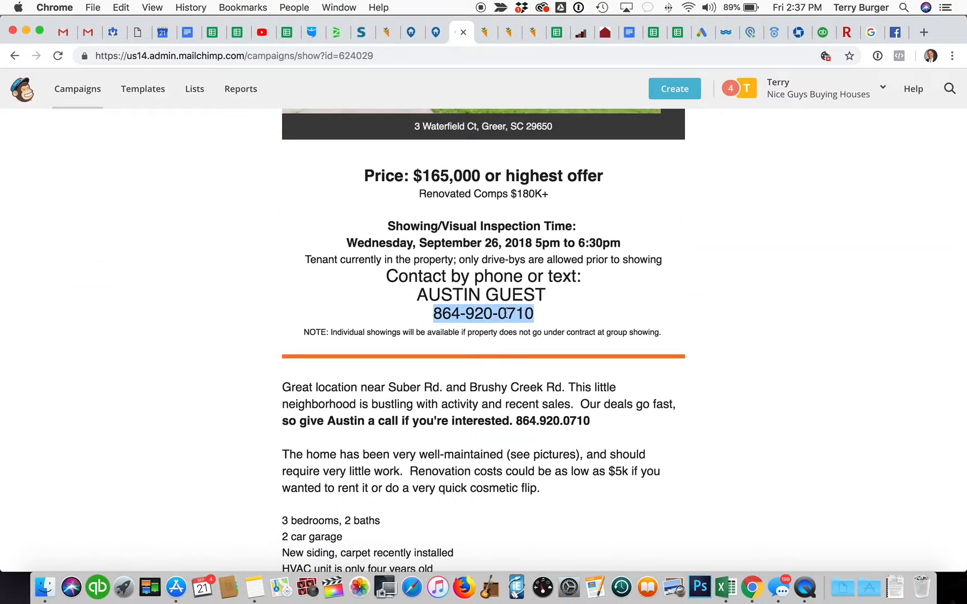
{"action": "left_click", "coordinate": [444, 32]}
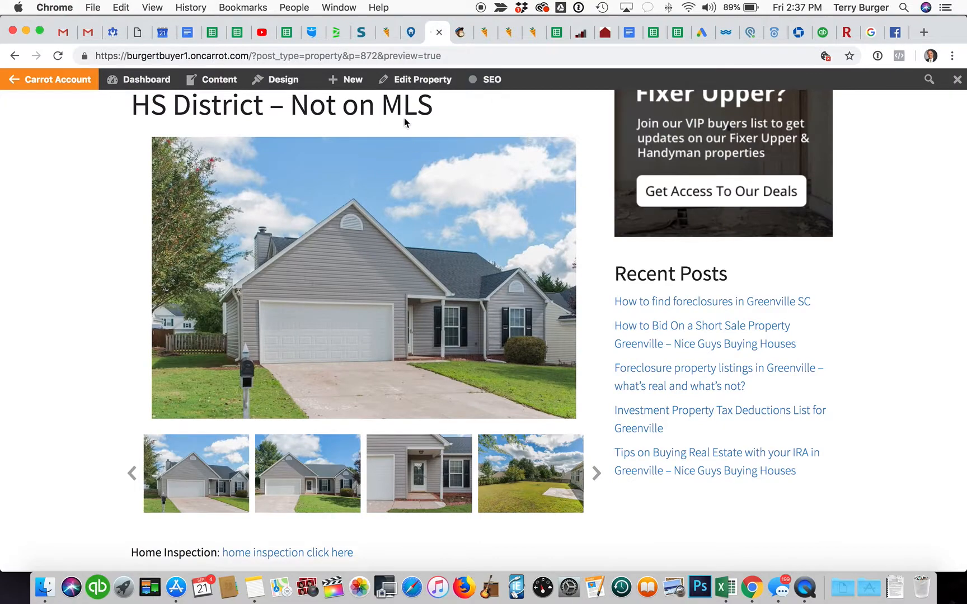
{"action": "left_click", "coordinate": [893, 35]}
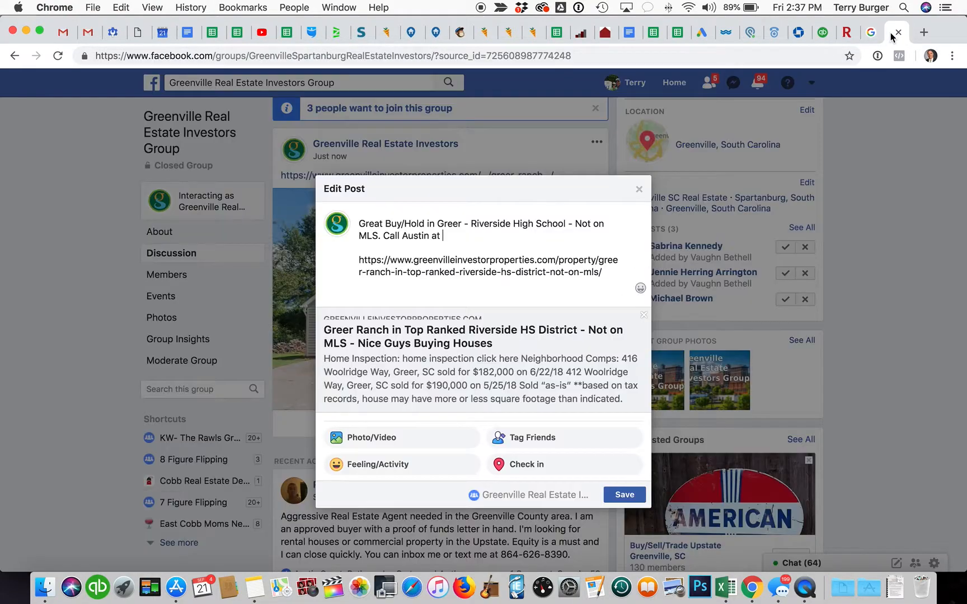
Step: Paste the phone number and finish the caption with 'for information.', keeping the link on its own line
{"action": "key", "text": "super+v"}
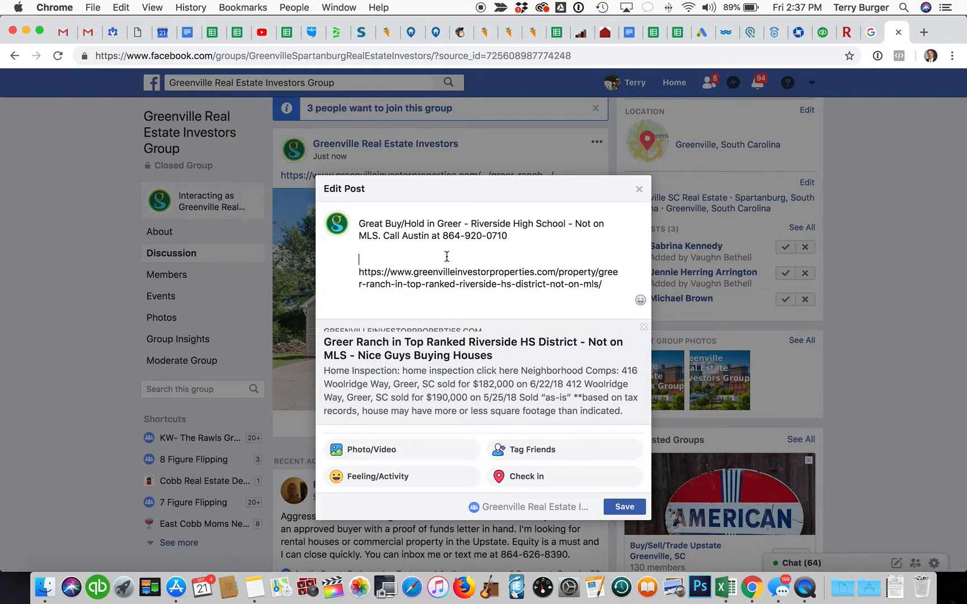
{"action": "key", "text": "BackSpace"}
{"action": "key", "text": "BackSpace"}
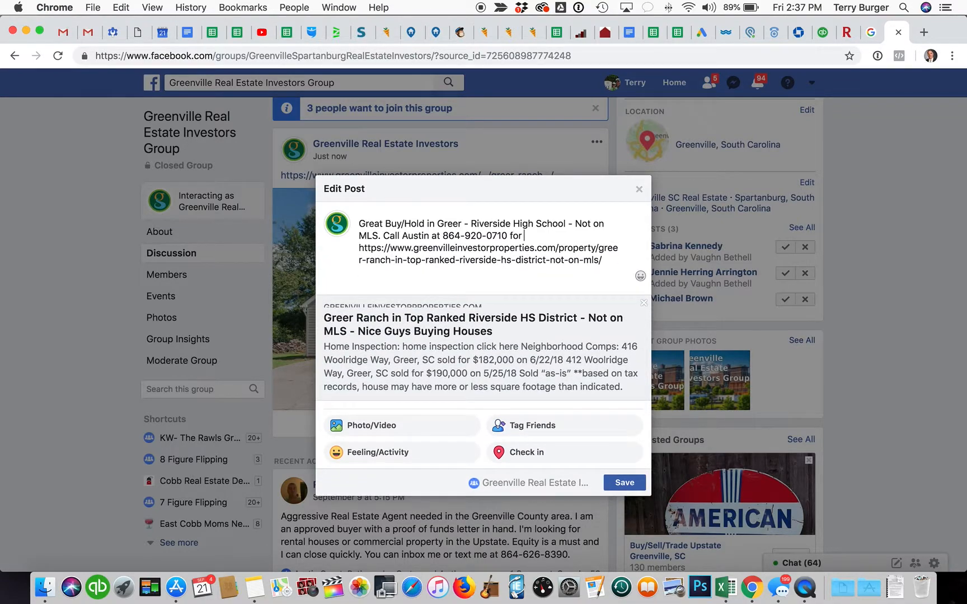
{"action": "type", "text": "for showing ins"}
{"action": "key", "text": "BackSpace"}
{"action": "key", "text": "BackSpace"}
{"action": "key", "text": "BackSpace"}
{"action": "key", "text": "BackSpace"}
{"action": "key", "text": "BackSpace"}
{"action": "key", "text": "BackSpace"}
{"action": "key", "text": "BackSpace"}
{"action": "key", "text": "BackSpace"}
{"action": "key", "text": "BackSpace"}
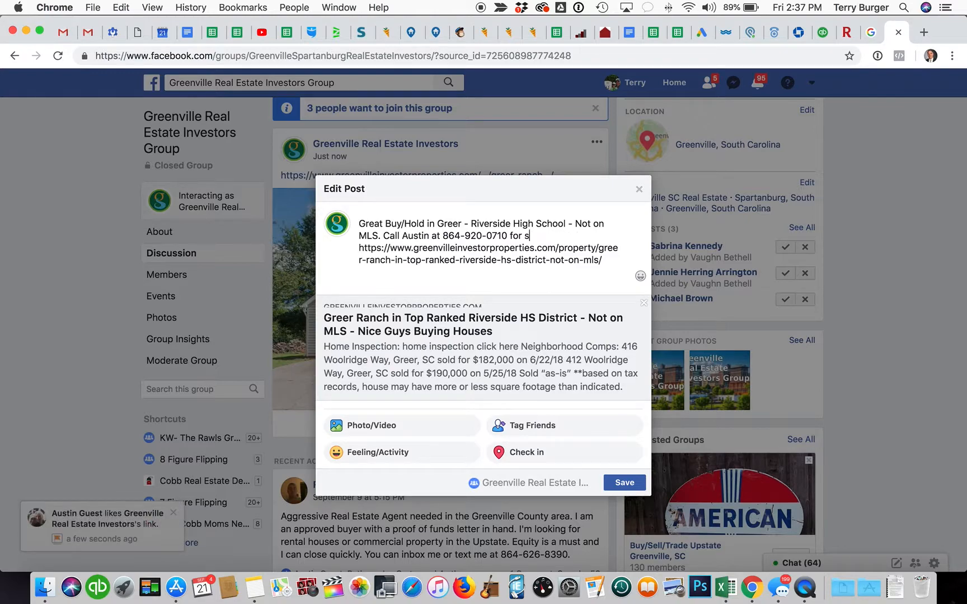
{"action": "type", "text": "formation."}
{"action": "key", "text": "Return"}
{"action": "key", "text": "Return"}
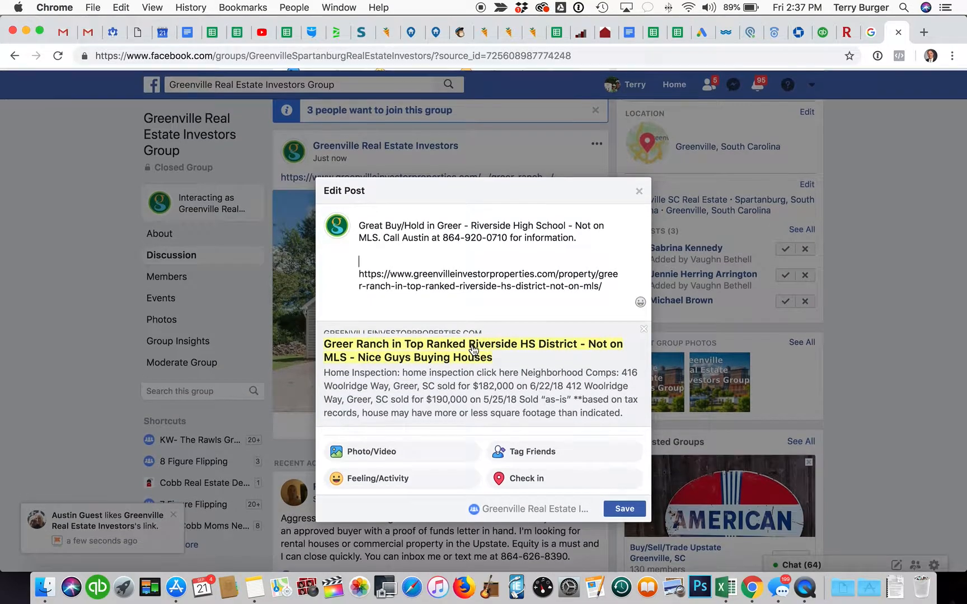
{"action": "left_click", "coordinate": [372, 451]}
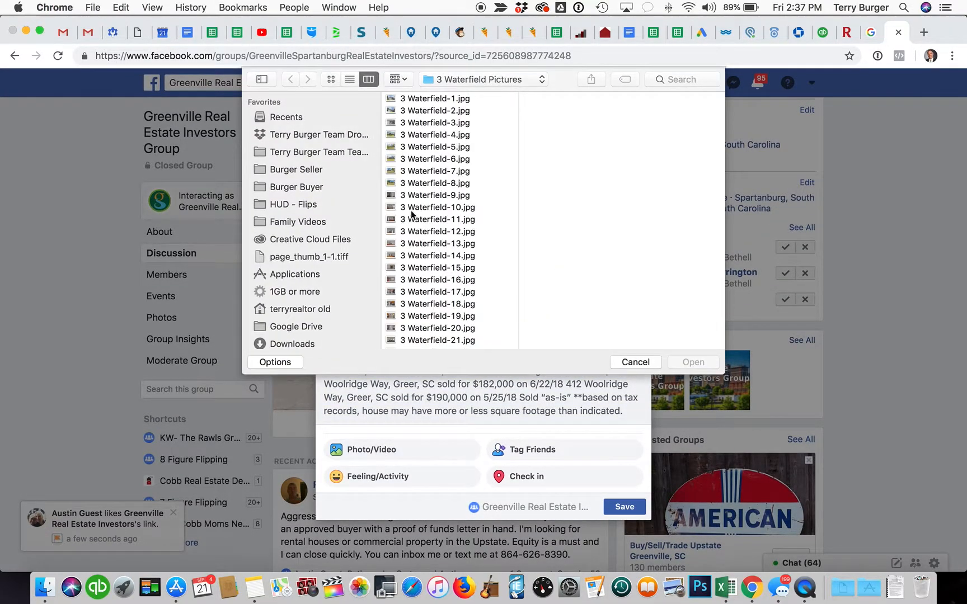
{"action": "left_click", "coordinate": [444, 135]}
{"action": "key", "text": "Down"}
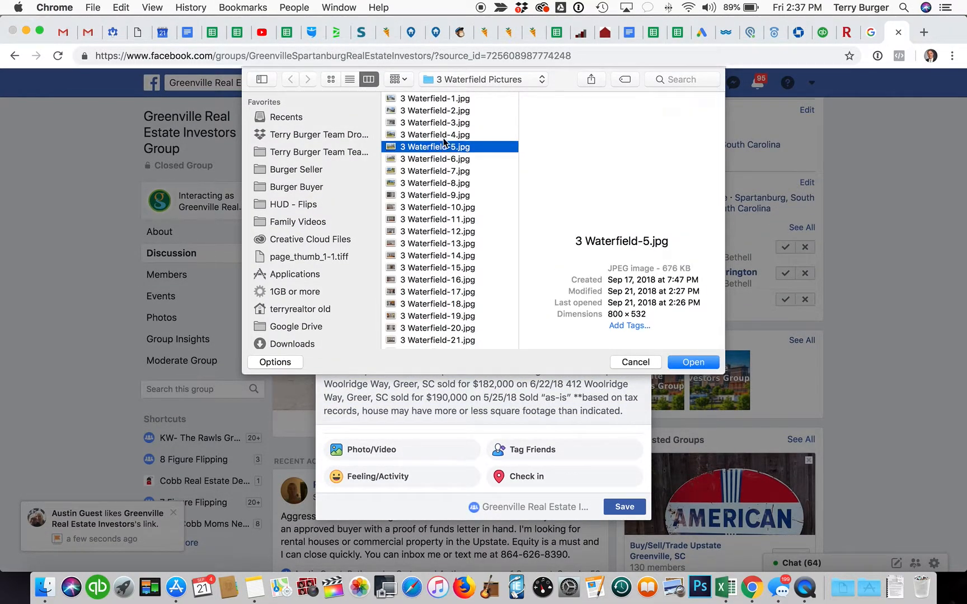
{"action": "key", "text": "Up"}
{"action": "key", "text": "Up"}
{"action": "key", "text": "Up"}
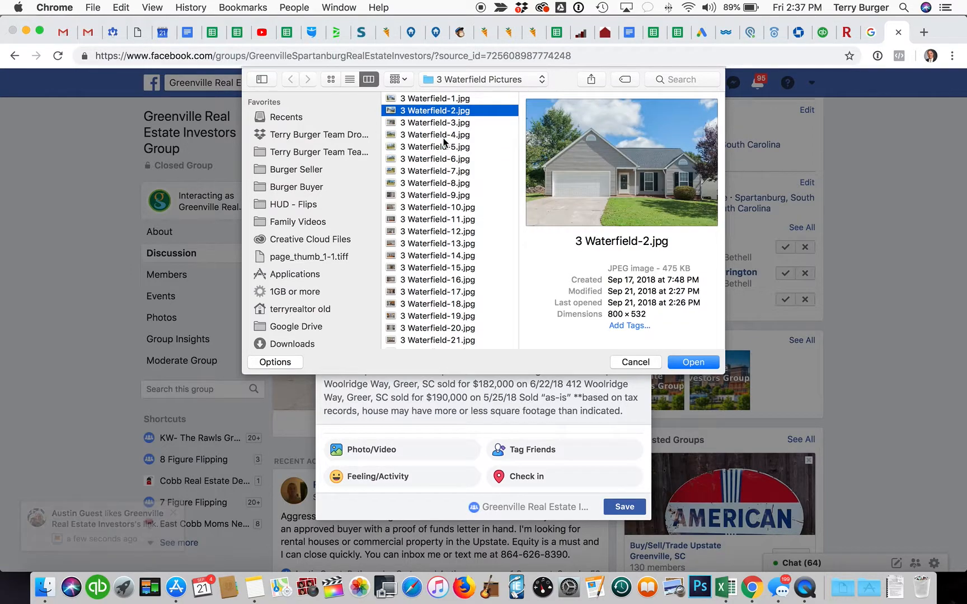
{"action": "left_click", "coordinate": [710, 362]}
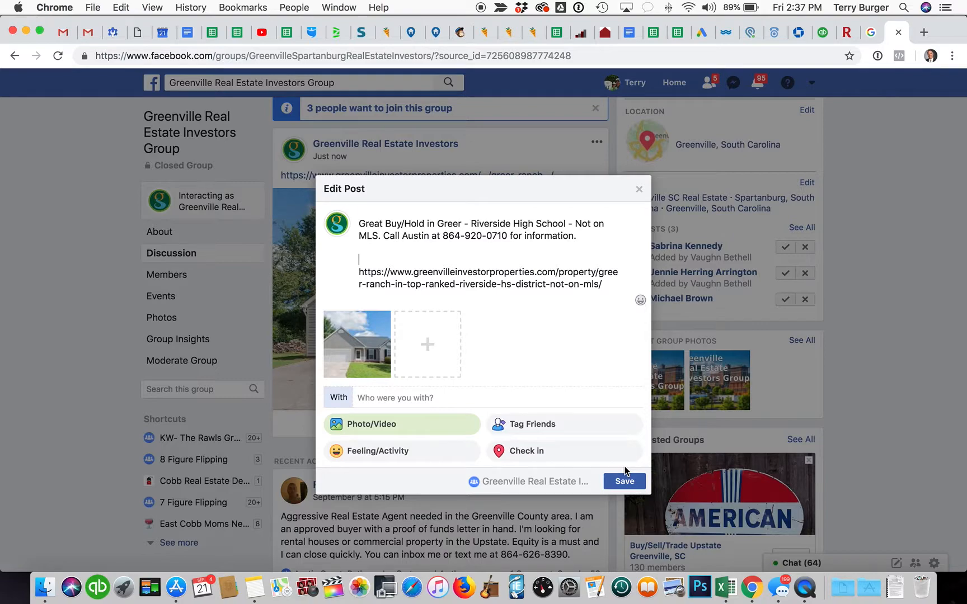
{"action": "left_click", "coordinate": [627, 484]}
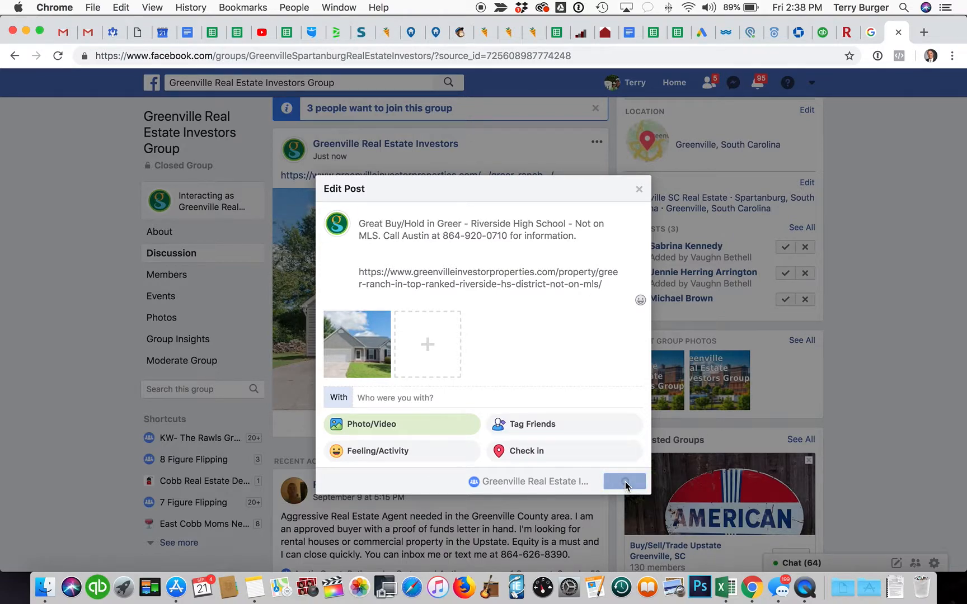
{"action": "scroll", "coordinate": [485, 383], "scroll_direction": "down", "scroll_amount": 5}
{"action": "scroll", "coordinate": [485, 383], "scroll_direction": "up", "scroll_amount": 8}
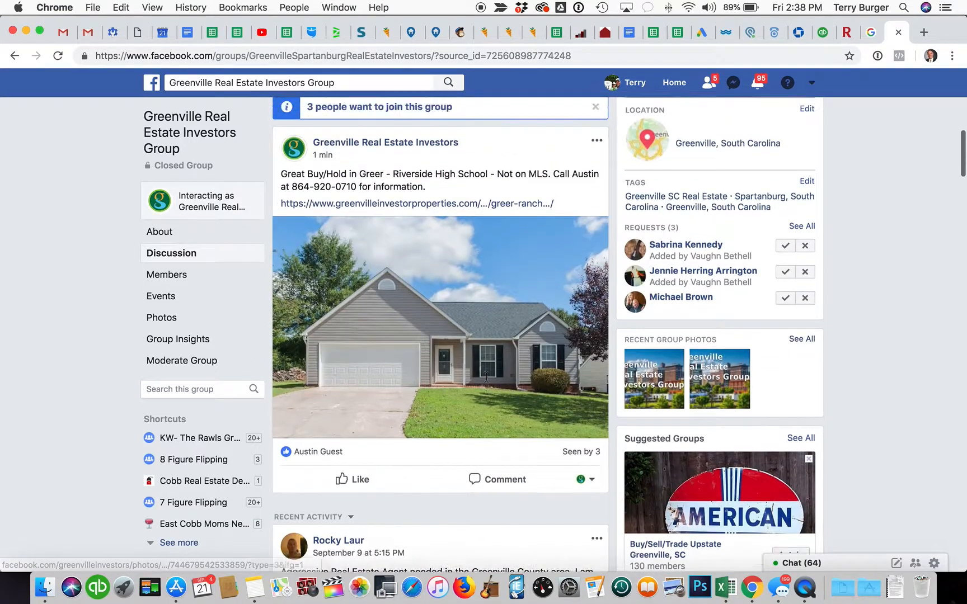
{"action": "scroll", "coordinate": [462, 397], "scroll_direction": "down", "scroll_amount": 2}
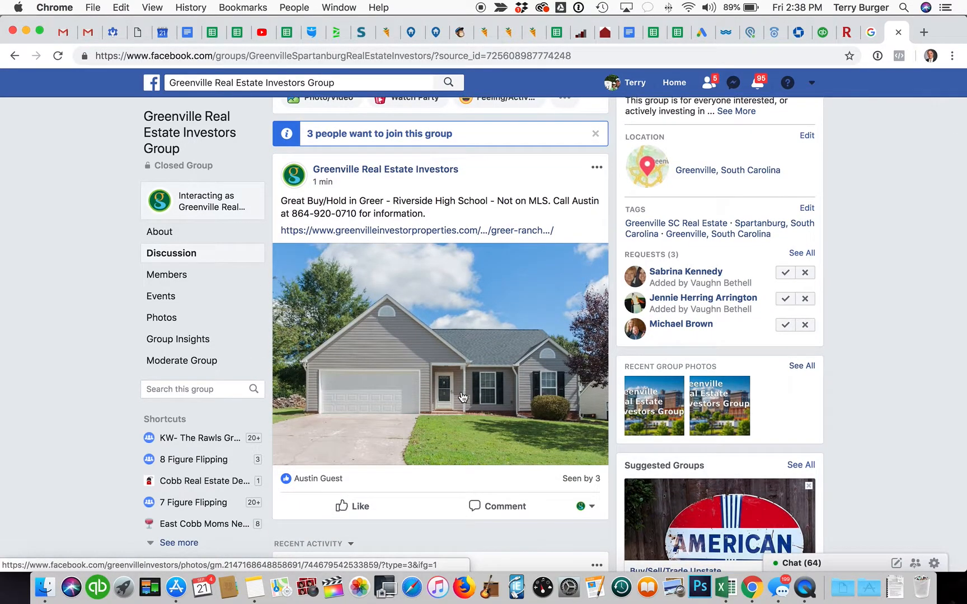
{"action": "scroll", "coordinate": [463, 397], "scroll_direction": "up", "scroll_amount": 3}
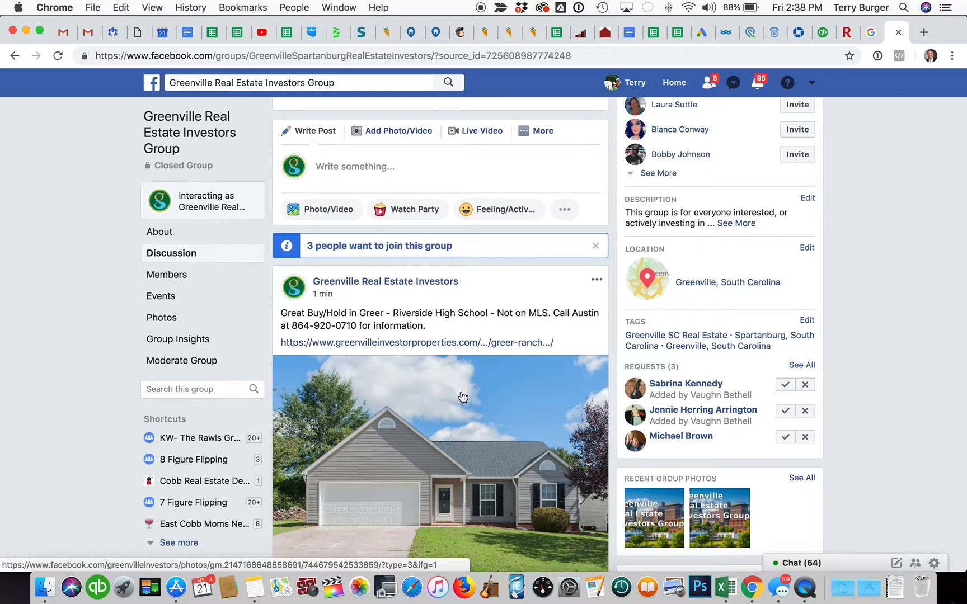
{"action": "scroll", "coordinate": [462, 396], "scroll_direction": "down", "scroll_amount": 2}
{"action": "scroll", "coordinate": [462, 397], "scroll_direction": "up", "scroll_amount": 1}
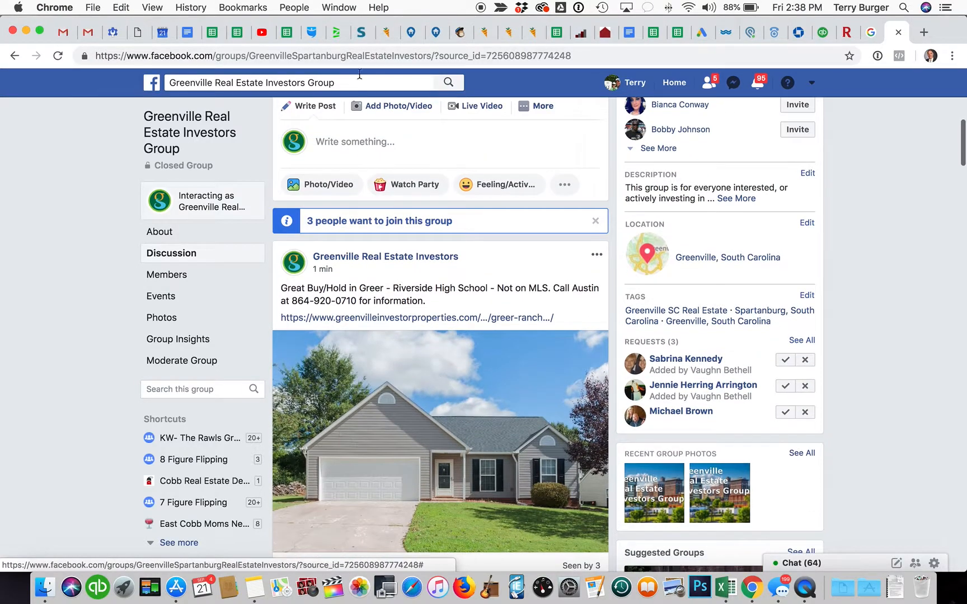
{"action": "left_click", "coordinate": [460, 33]}
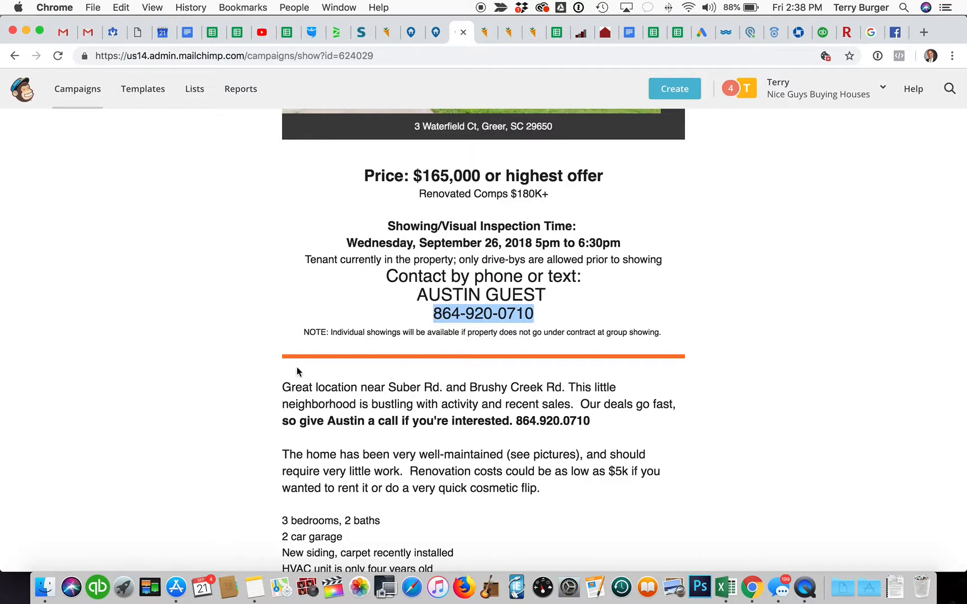
{"action": "scroll", "coordinate": [279, 384], "scroll_direction": "up", "scroll_amount": 10}
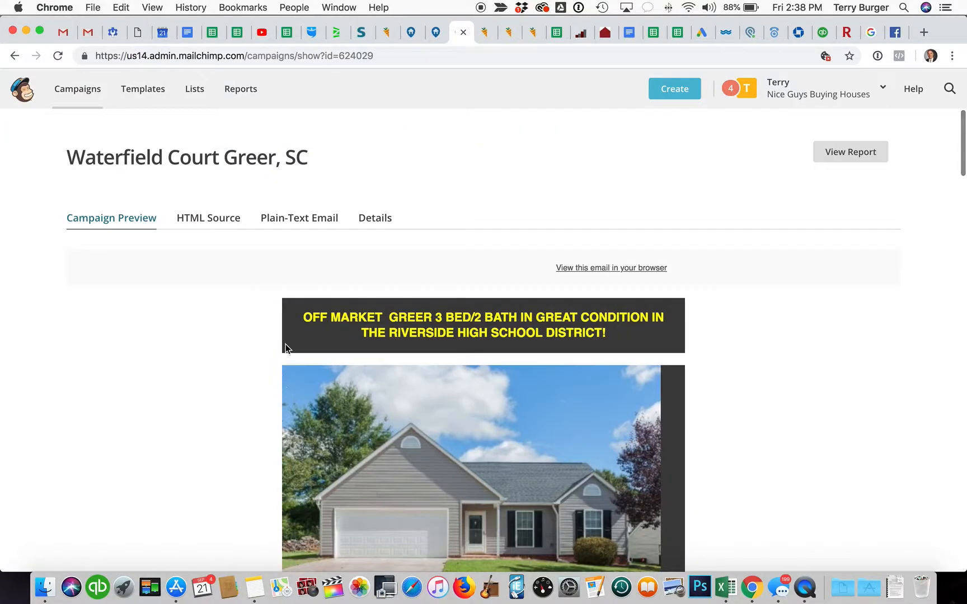
{"action": "scroll", "coordinate": [224, 359], "scroll_direction": "down", "scroll_amount": 2}
{"action": "scroll", "coordinate": [224, 357], "scroll_direction": "down", "scroll_amount": 20}
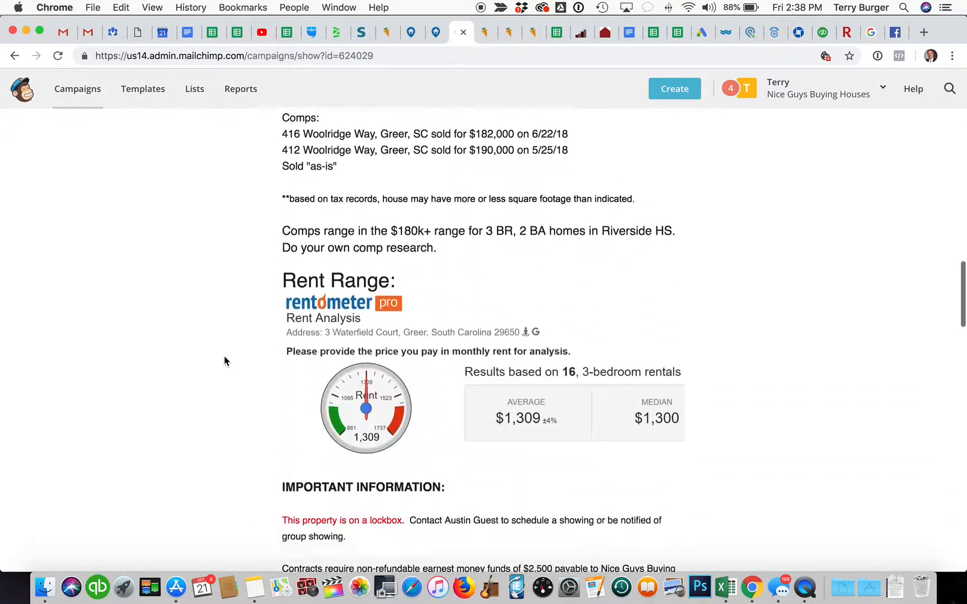
{"action": "scroll", "coordinate": [224, 358], "scroll_direction": "up", "scroll_amount": 20}
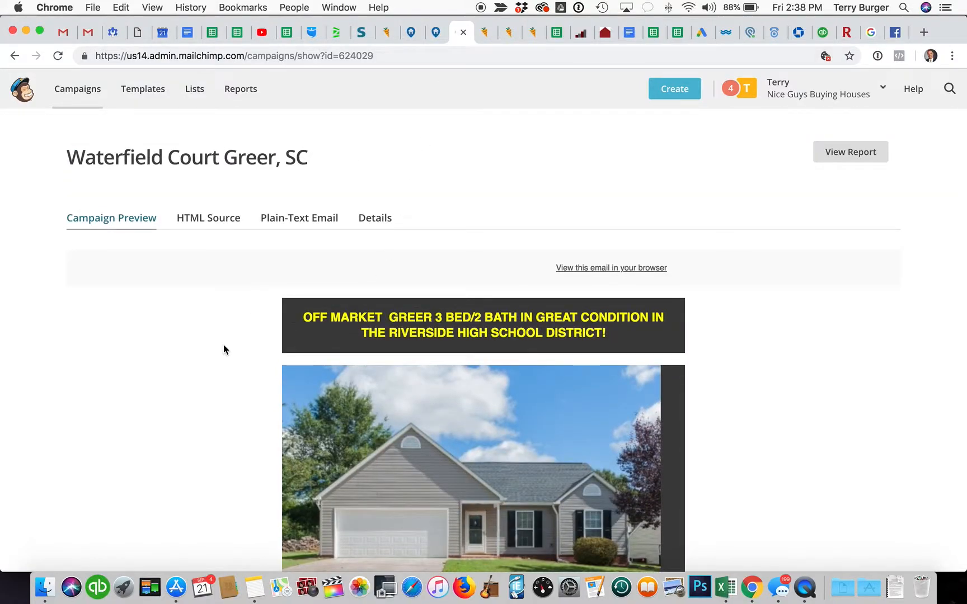
{"action": "scroll", "coordinate": [223, 346], "scroll_direction": "down", "scroll_amount": 3}
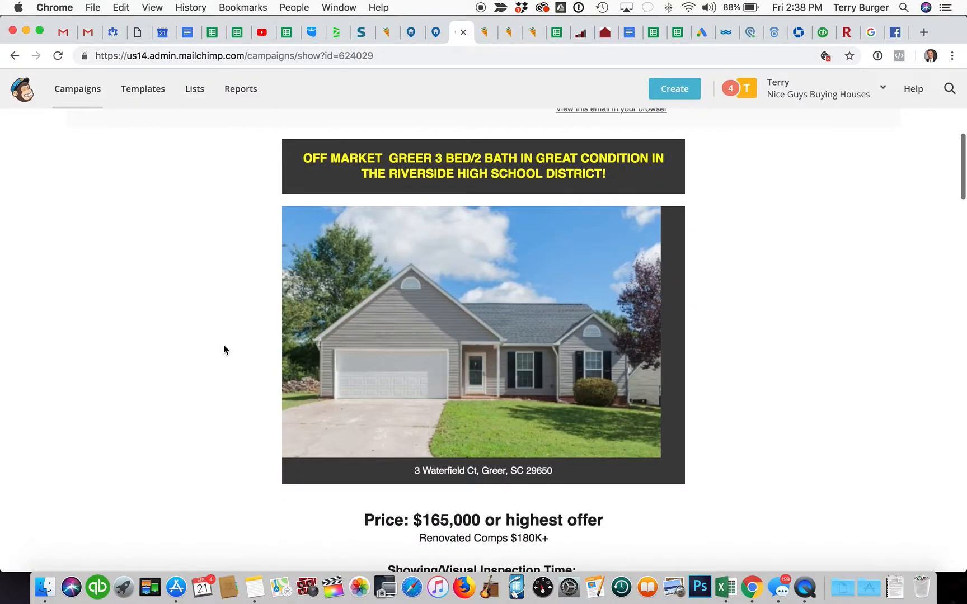
{"action": "left_click", "coordinate": [434, 33]}
Step: Check the Greer Ranch listing's edit page and public preview, then return to the Facebook group feed
{"action": "left_click", "coordinate": [409, 29]}
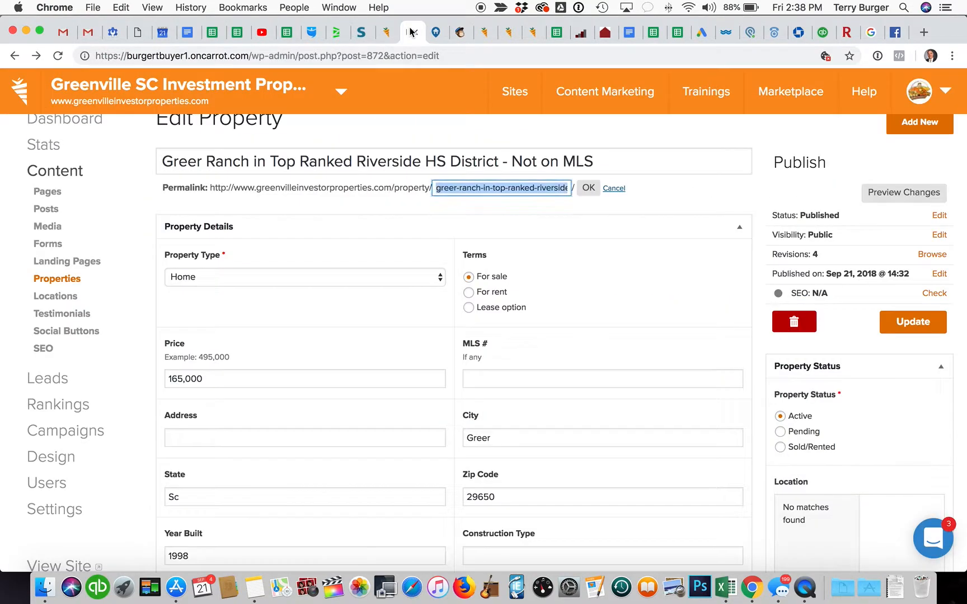
{"action": "left_click", "coordinate": [436, 32]}
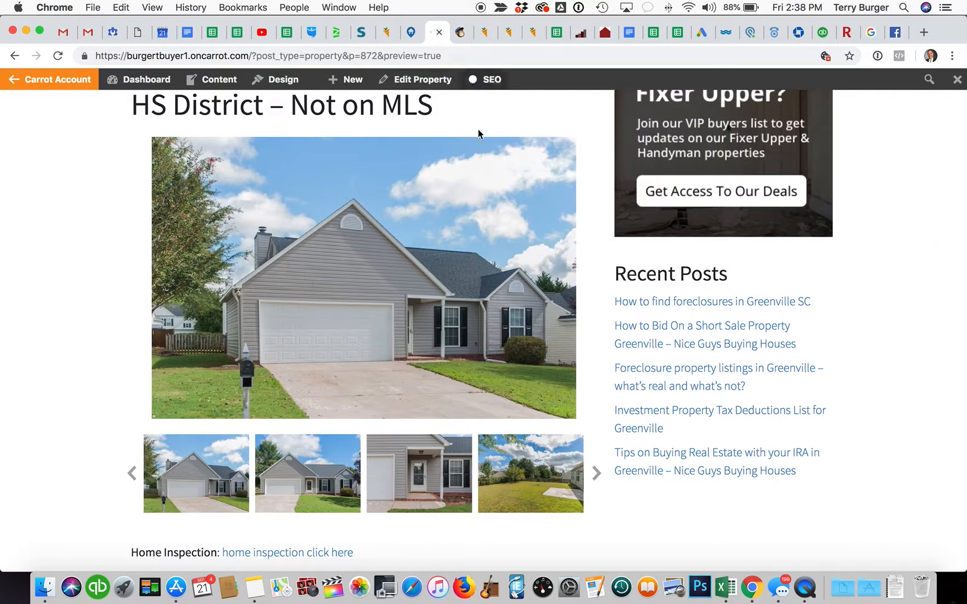
{"action": "scroll", "coordinate": [481, 232], "scroll_direction": "up", "scroll_amount": 3}
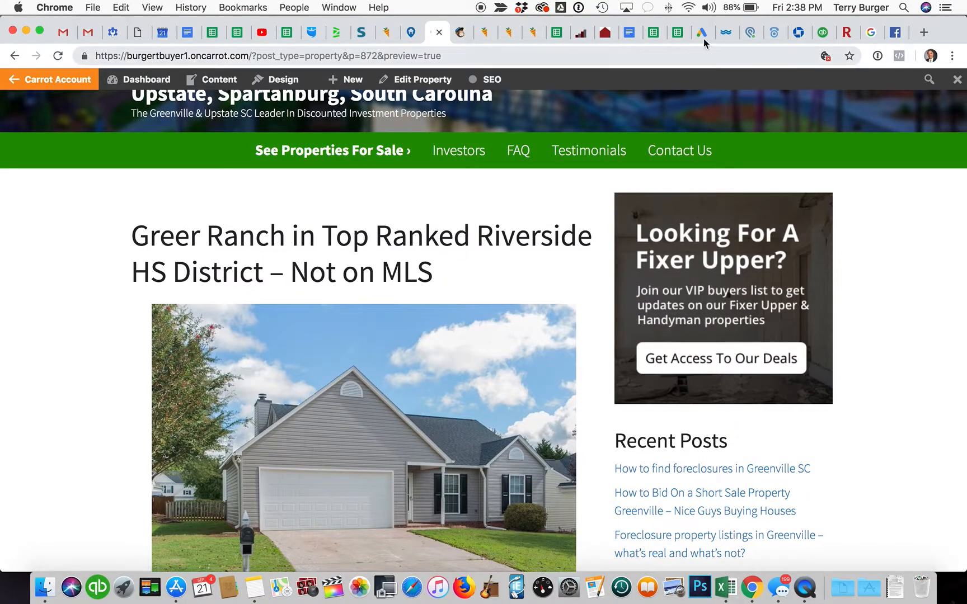
{"action": "left_click", "coordinate": [894, 32]}
{"action": "scroll", "coordinate": [456, 401], "scroll_direction": "down", "scroll_amount": 3}
{"action": "scroll", "coordinate": [43, 389], "scroll_direction": "down", "scroll_amount": 1}
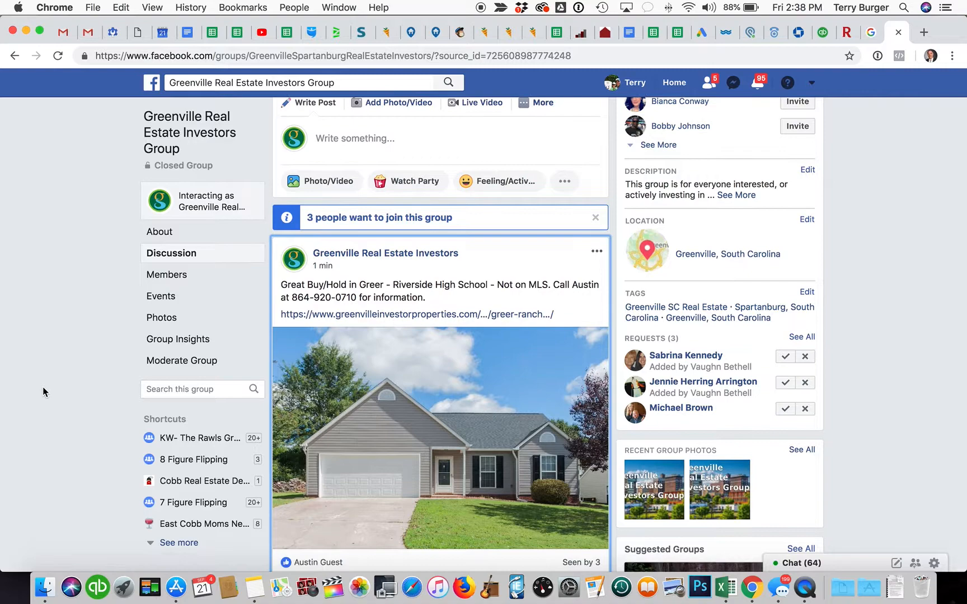